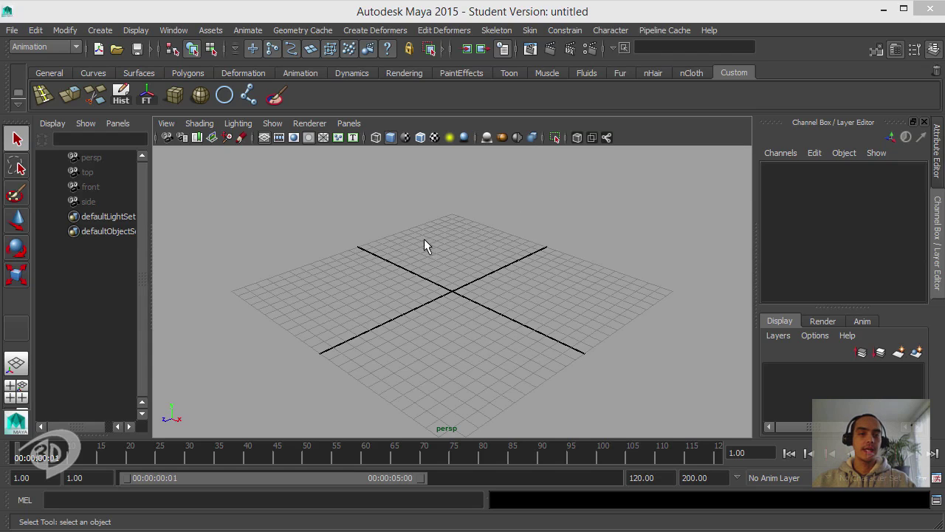
Create a polygon sphere at the origin and raise it to about Y 0.968 so it rests on the grid
left_click(201, 95)
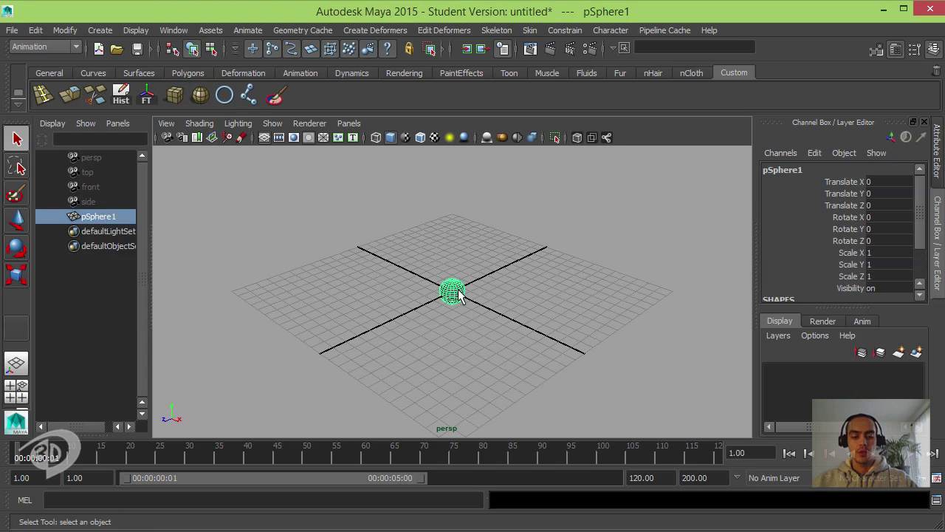
key("w")
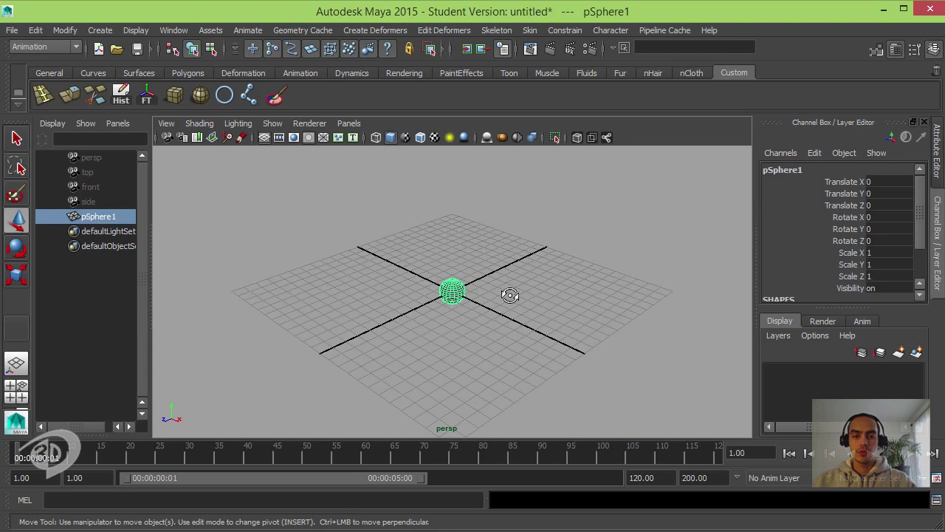
left_click_drag(625, 315, 421, 312, "alt")
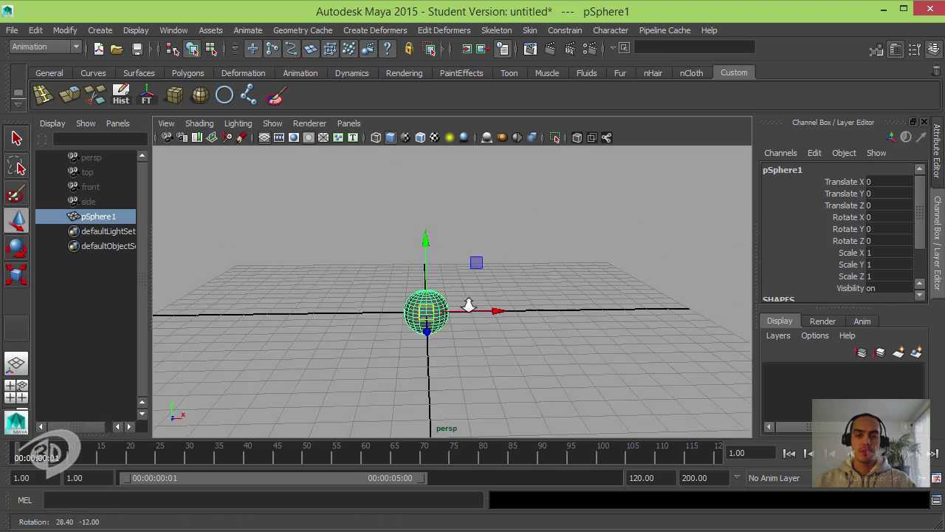
right_click_drag(421, 313, 522, 316, "alt")
left_click_drag(521, 316, 473, 281, "alt")
right_click_drag(472, 281, 491, 297, "alt")
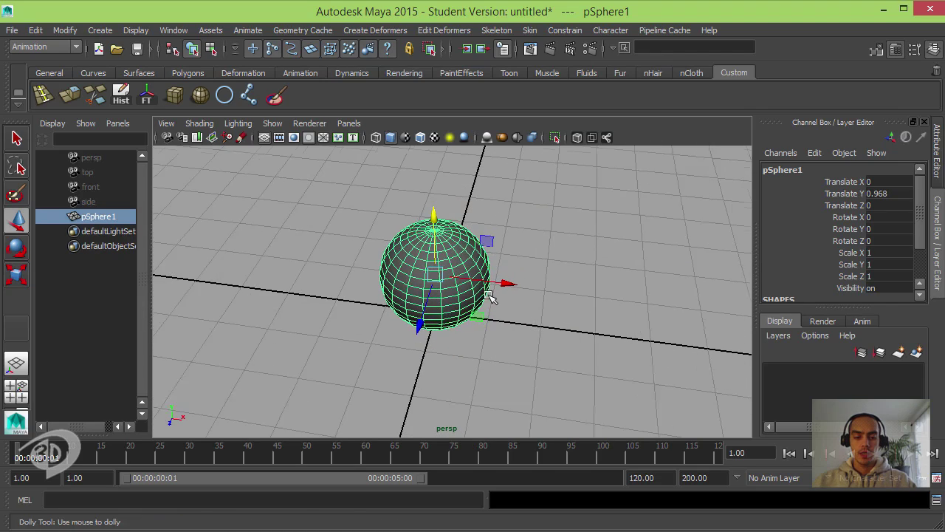
Duplicate the sphere to about X 1.964, duplicate that copy to about Z 0.901, and scale the newest one uniformly to about 0.446
key("ctrl+d")
left_click_drag(504, 281, 529, 367)
key("ctrl+d")
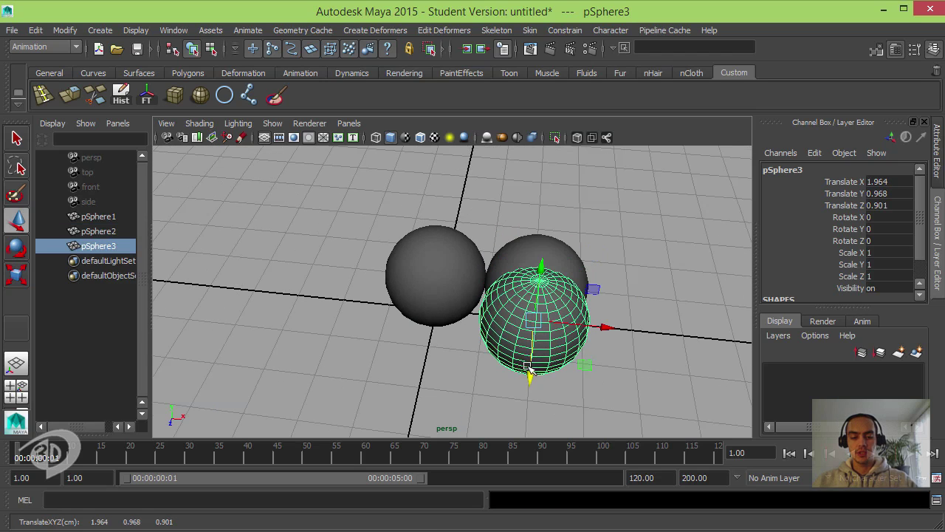
key("r")
middle_click_drag(577, 284, 563, 273)
key("w")
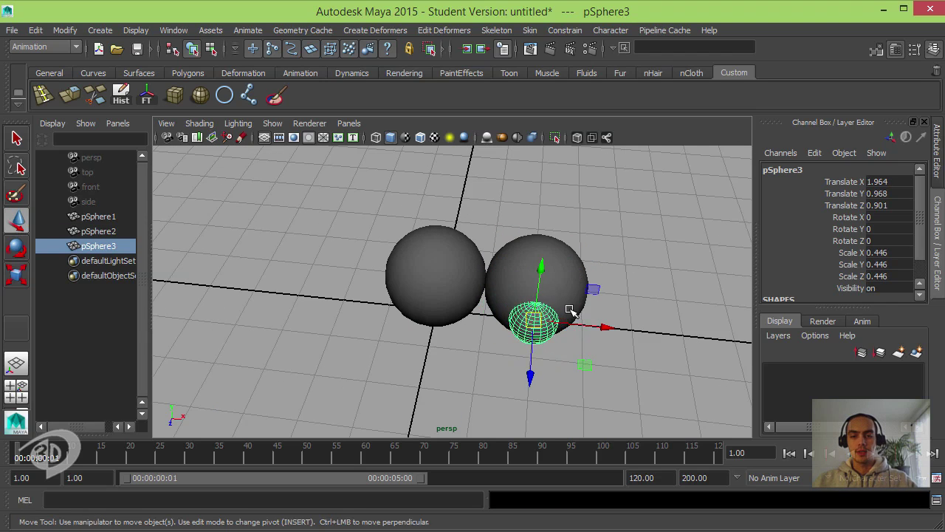
Place the small sphere at about X -0.573, Y 0.35, Z 1.116, and set a duplicate beside it in front of the large sphere
left_click_drag(569, 314, 550, 310, "alt")
left_click_drag(596, 338, 481, 333)
left_click(409, 381)
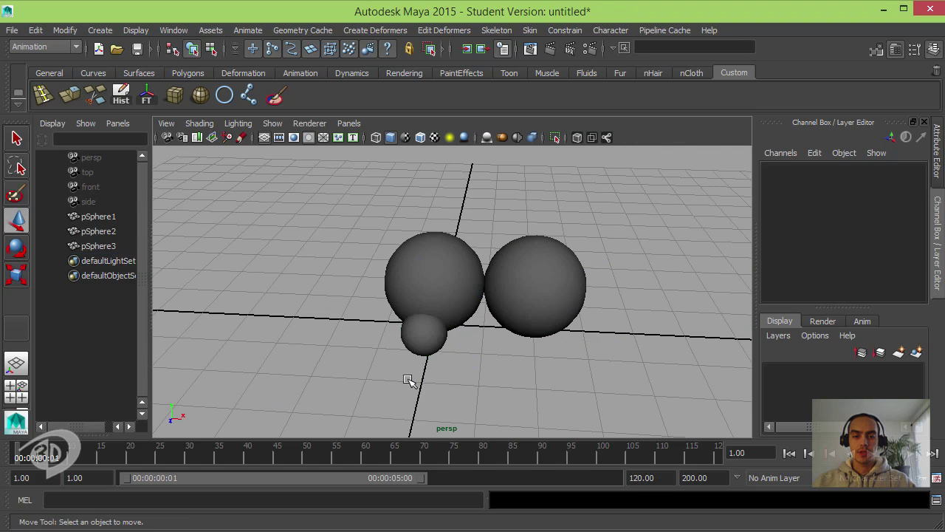
left_click(423, 340)
left_click_drag(479, 340, 388, 408)
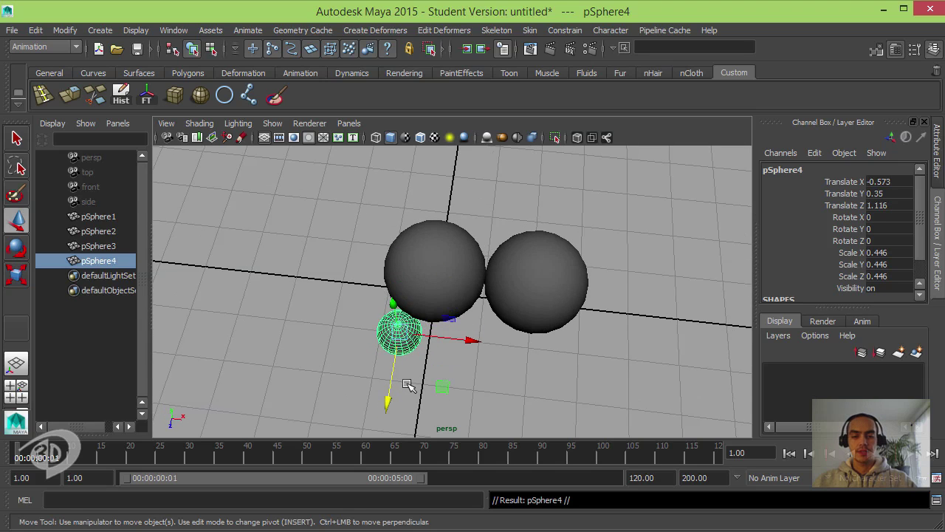
key("ctrl+d")
left_click_drag(466, 339, 520, 310)
Scale the second large sphere uniformly to about 0.703 and lower it onto the grid next to the largest sphere
left_click(530, 323)
key("r")
key("w")
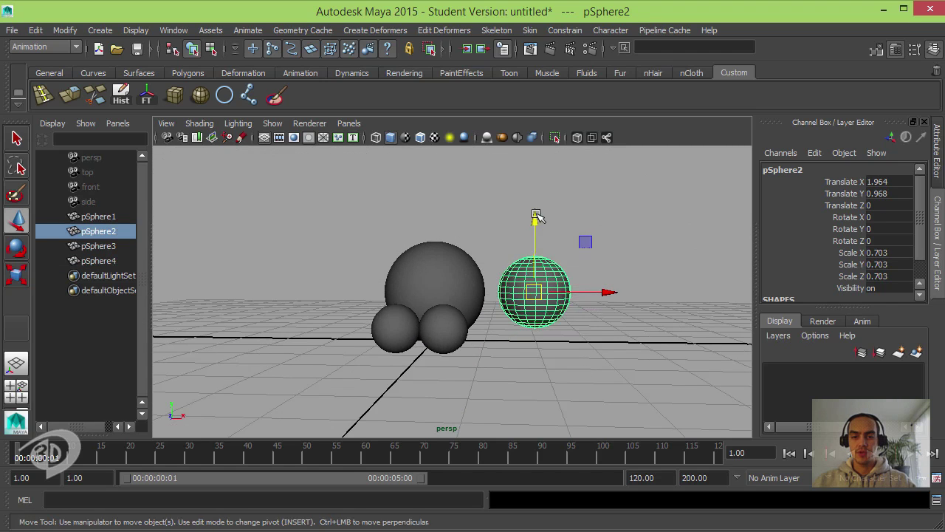
left_click_drag(539, 220, 534, 232)
left_click_drag(554, 280, 583, 329, "alt")
left_click(617, 279)
left_click_drag(540, 280, 502, 261, "alt")
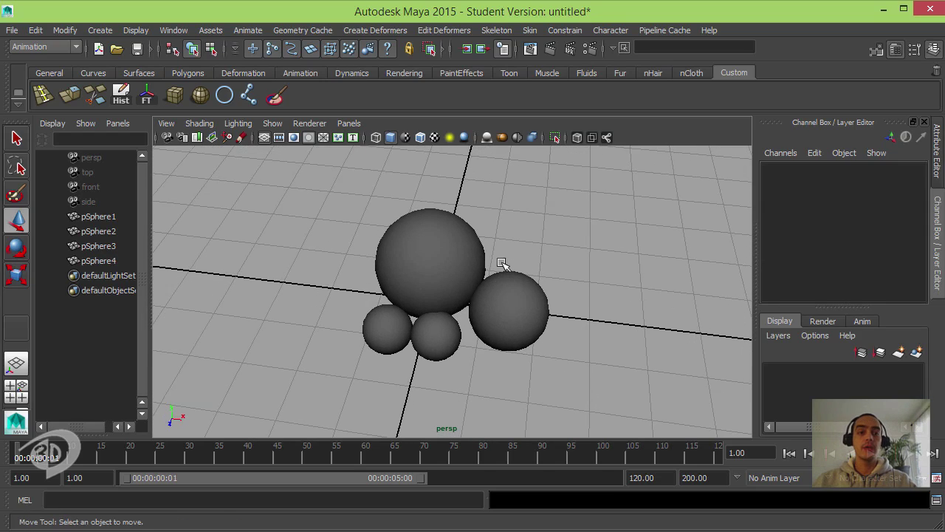
Open the Hypershade and move its window up to make room for working with materials
left_click(174, 30)
mouse_move(226, 70)
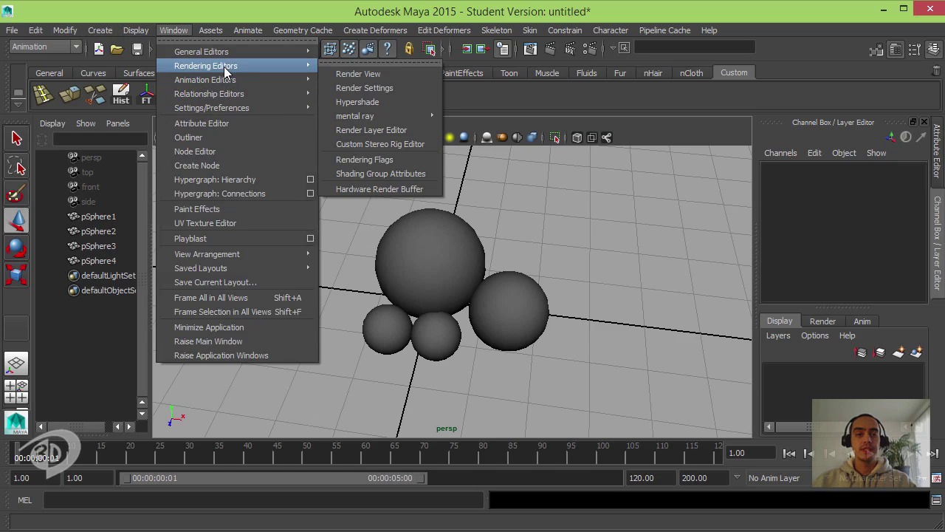
left_click(382, 102)
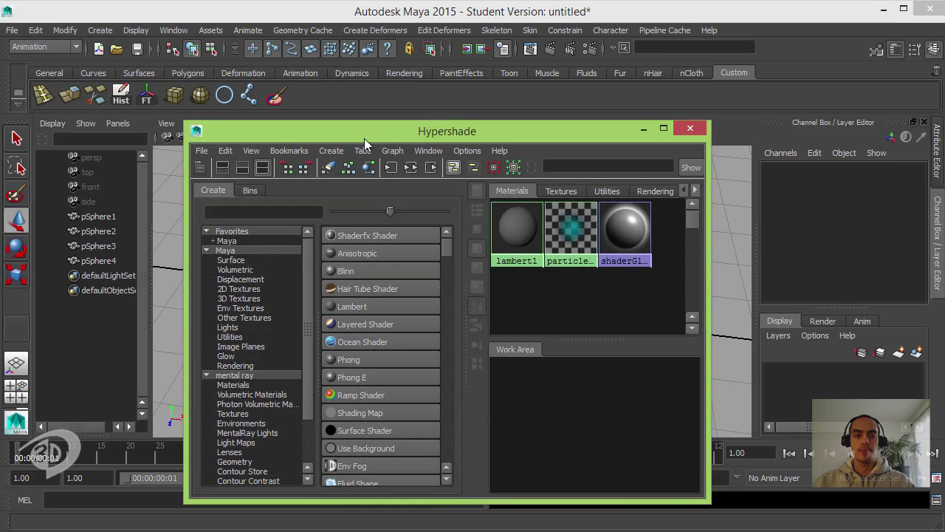
left_click_drag(364, 138, 254, 57)
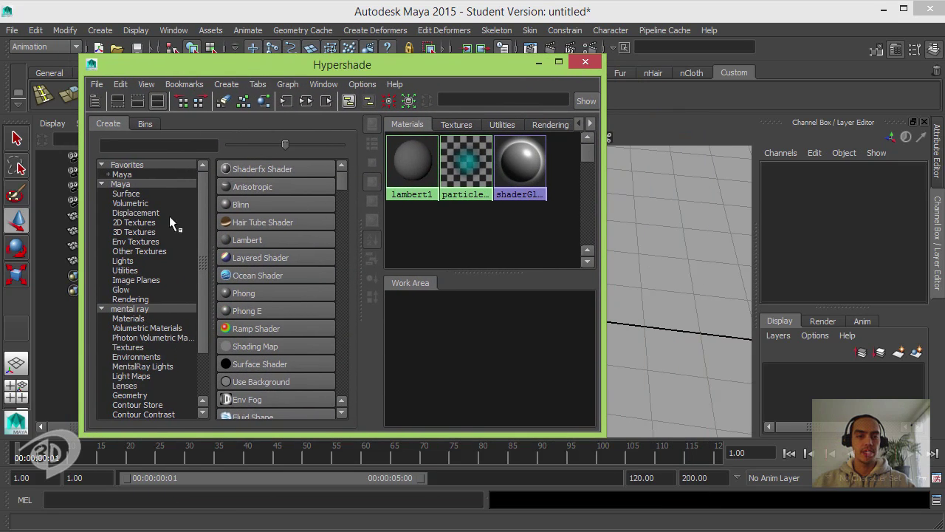
Create a Blinn material and assign it to the largest sphere
left_click(248, 205)
left_click_drag(332, 70, 674, 79)
left_click(406, 257)
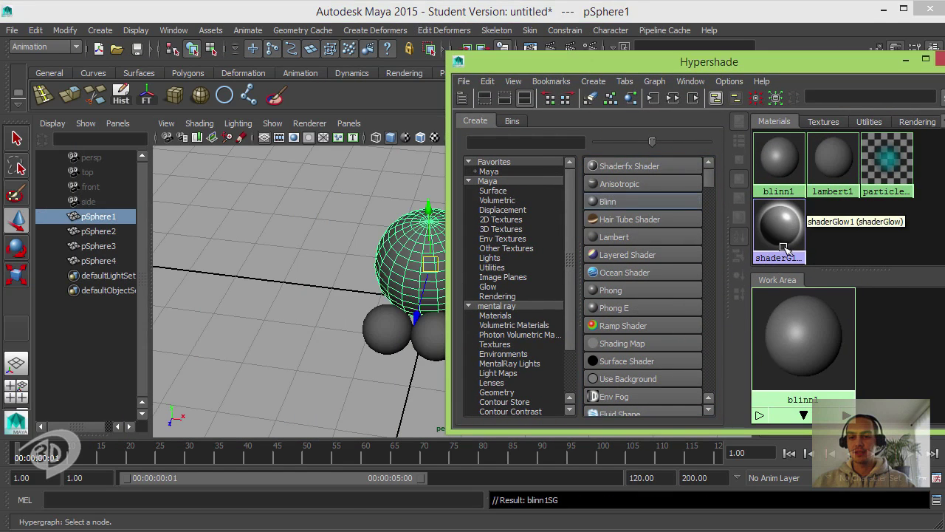
middle_click_drag(784, 248, 375, 311)
left_click_drag(376, 310, 265, 263, "alt")
middle_click_drag(265, 263, 284, 277, "alt")
scroll(308, 294, "up", 3)
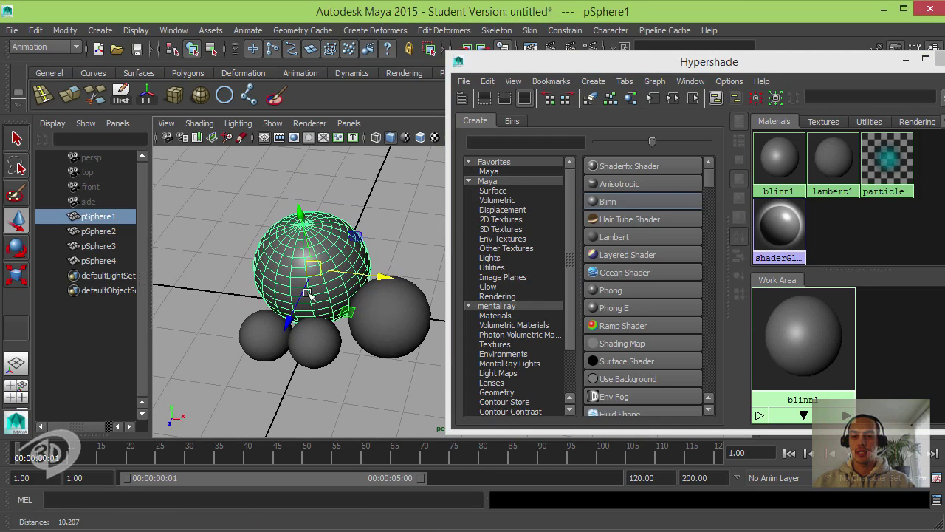
Create a Lambert material and assign it to the medium-sized sphere
left_click(617, 237)
left_click(389, 317)
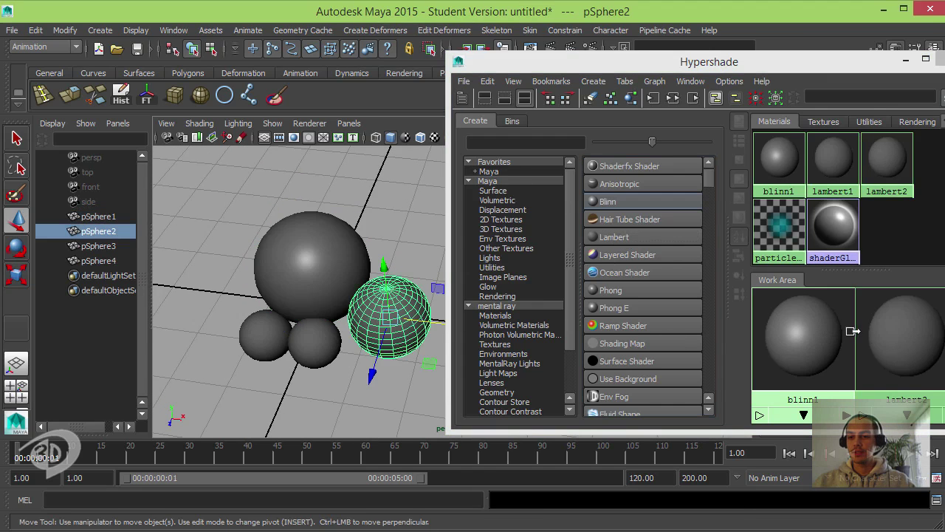
Create a Phong material, assign it to the small sphere pSphere4, and separate its node from the others in the Work Area
left_click(314, 342)
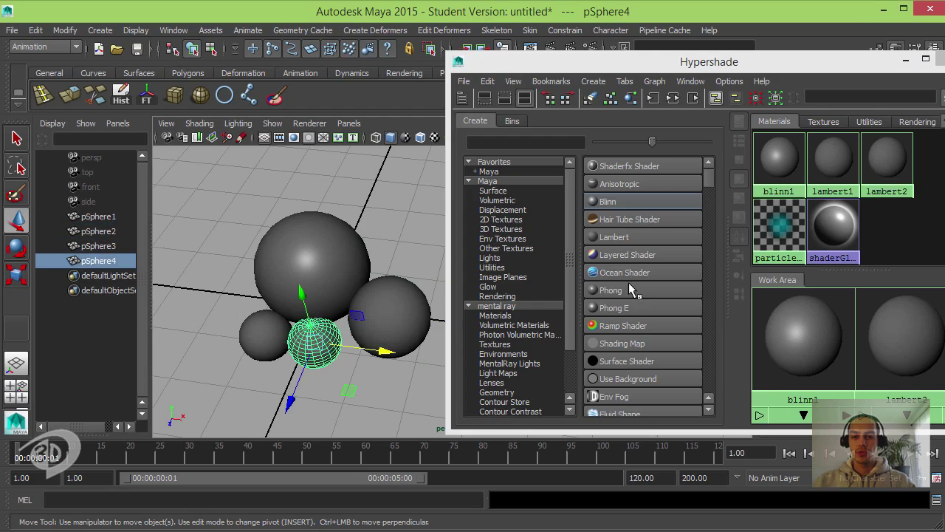
left_click(624, 292)
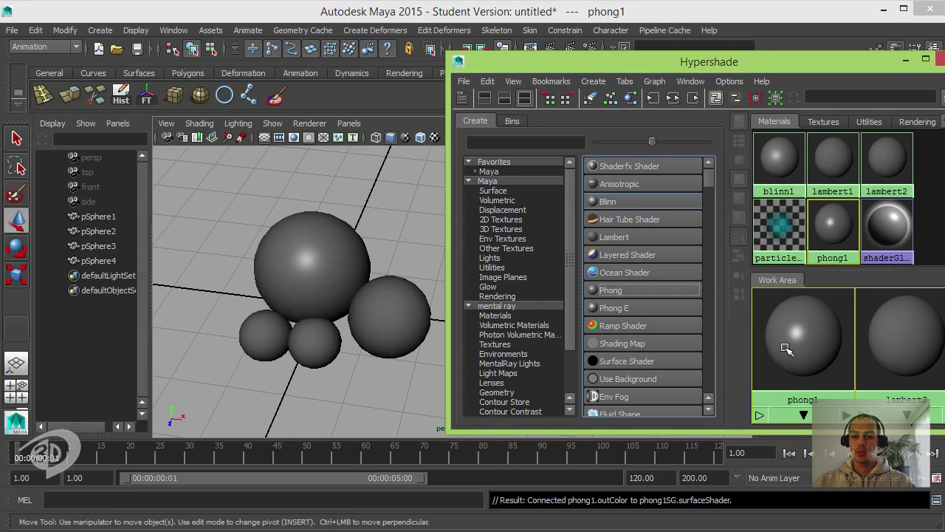
right_click_drag(786, 350, 733, 350)
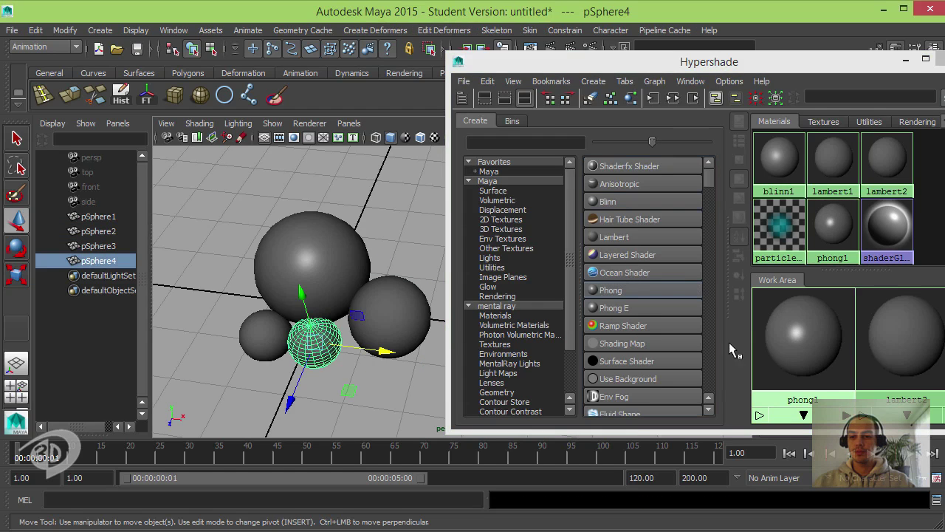
left_click(809, 344)
scroll(813, 347, "down", 3)
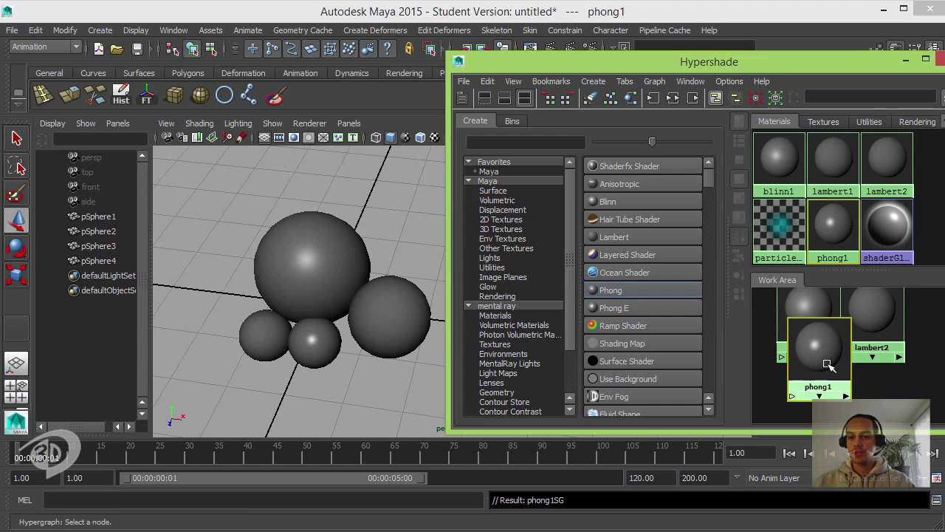
left_click_drag(827, 364, 841, 409)
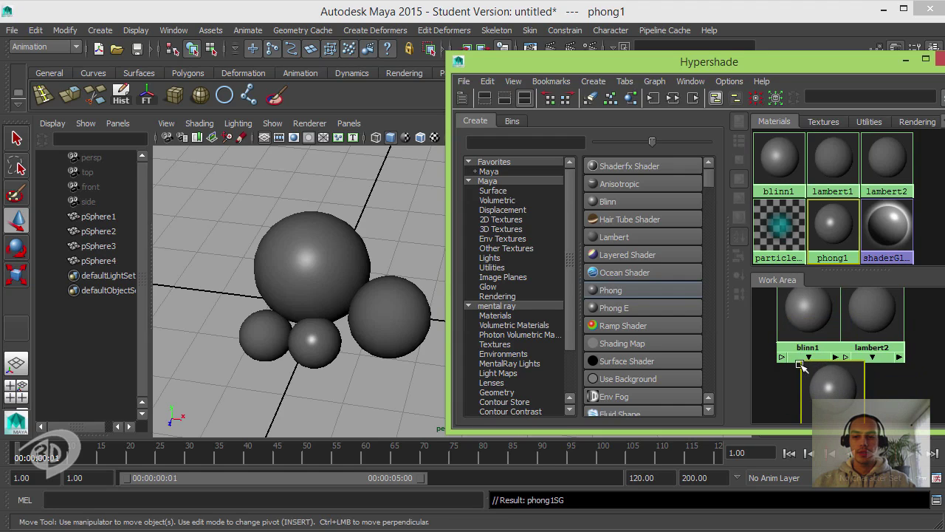
Assign the existing lambert2 material to the small sphere pSphere3
left_click(260, 333)
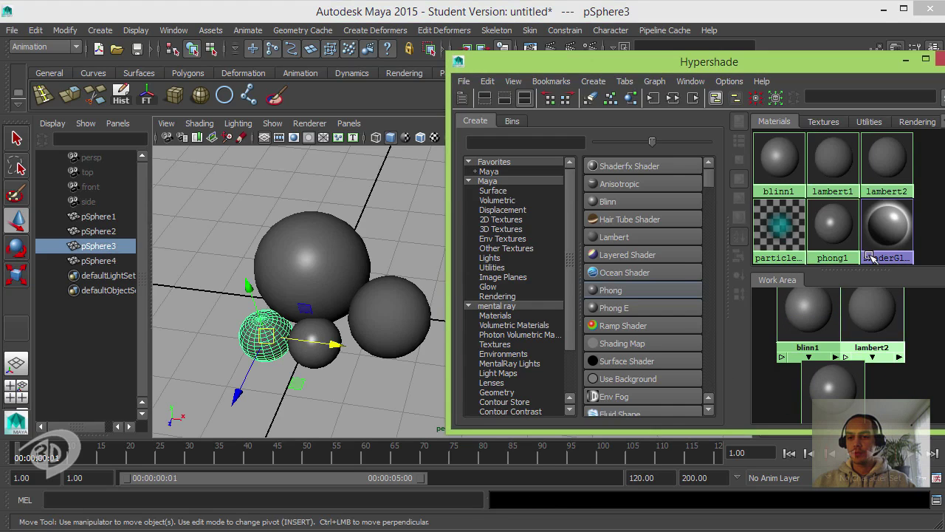
right_click_drag(870, 307, 865, 322)
left_click(866, 322)
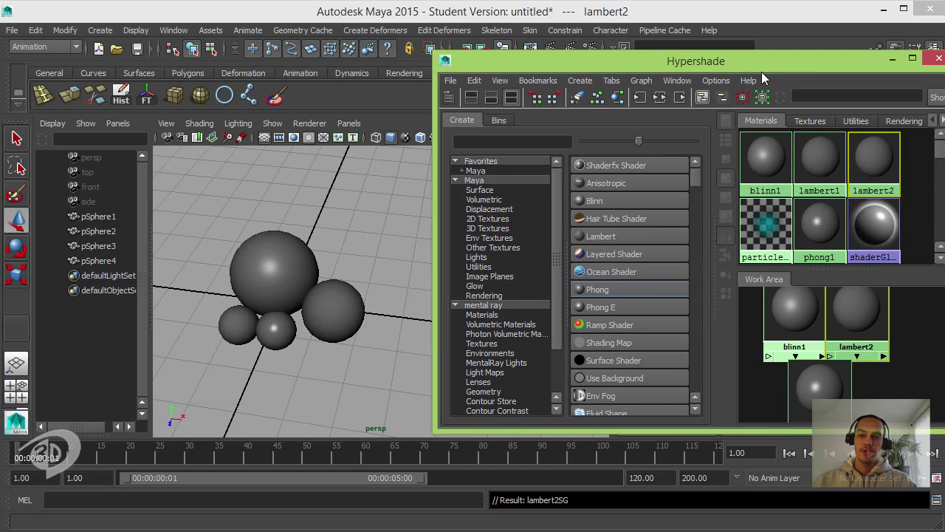
Open the Attribute Editor for lambert2 and set its color to red with hue 360, saturation about 0.831 and value 1
key("ctrl+a")
left_click_drag(785, 66, 390, 377)
left_click(766, 337)
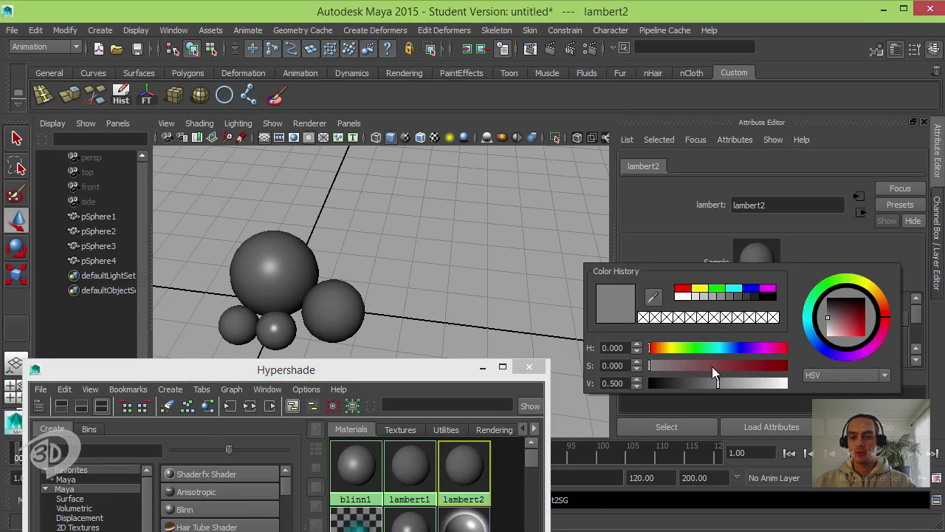
left_click(685, 288)
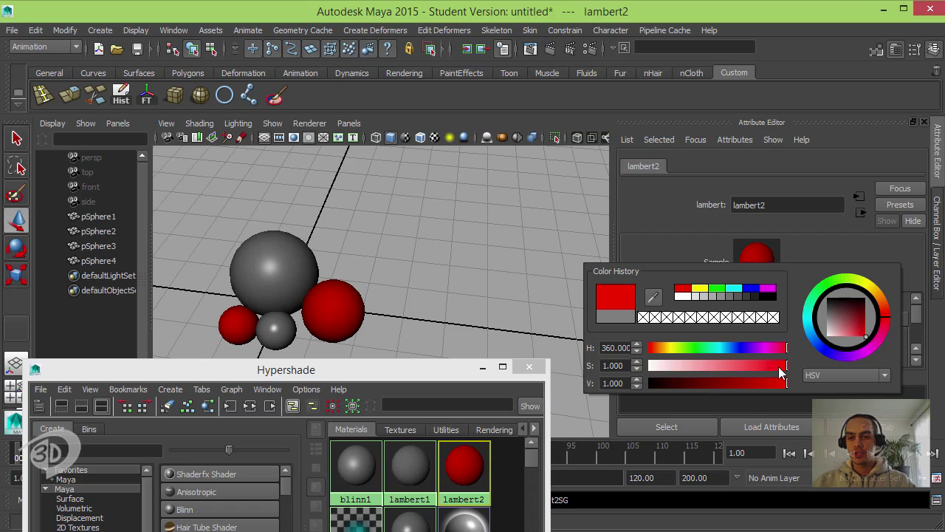
left_click_drag(781, 372, 762, 372)
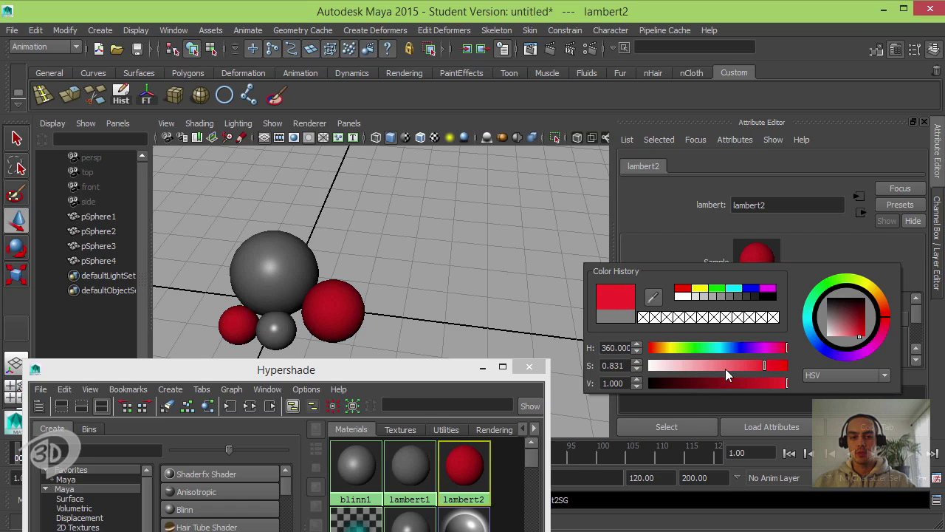
Set the color of the largest sphere's Blinn material to light green
left_click(267, 267)
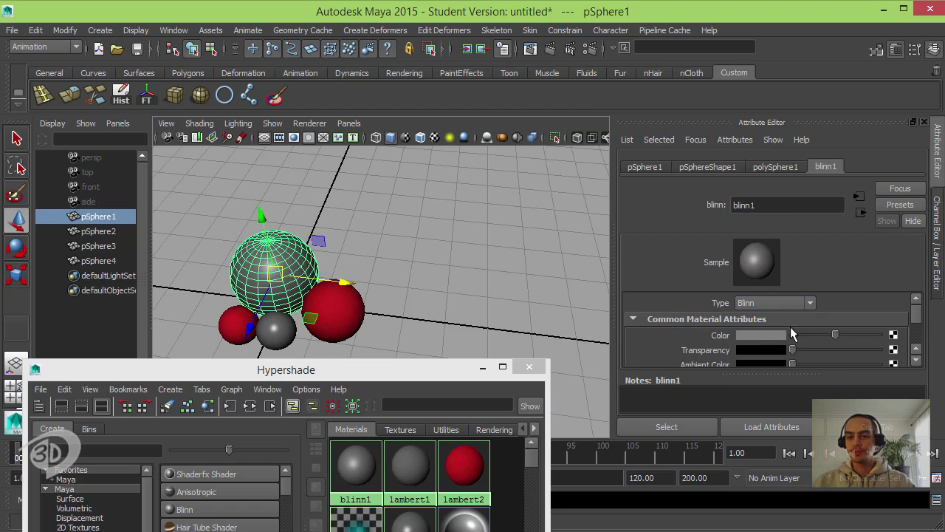
left_click(755, 335)
left_click_drag(715, 373, 786, 404)
Set the color of pSphere4's Phong material to yellow with hue 60, saturation 1 and value 1
left_click(276, 337)
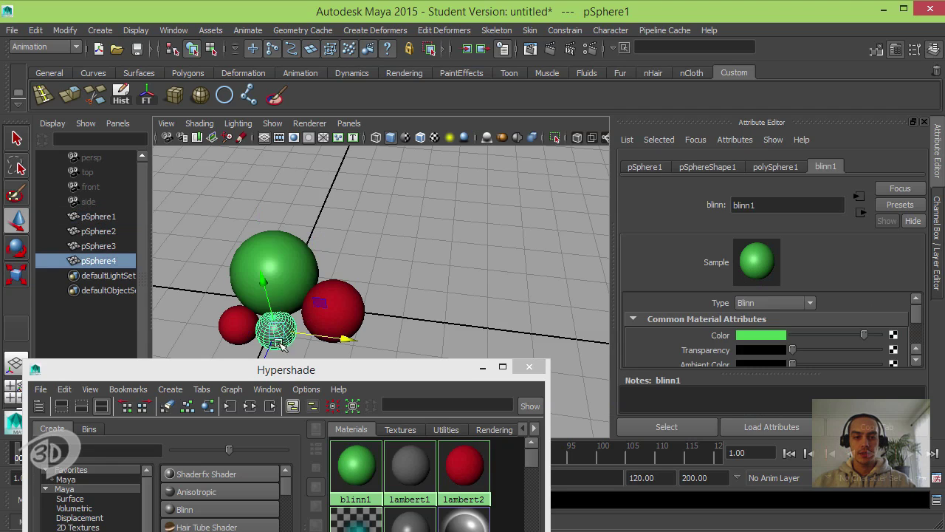
left_click(766, 168)
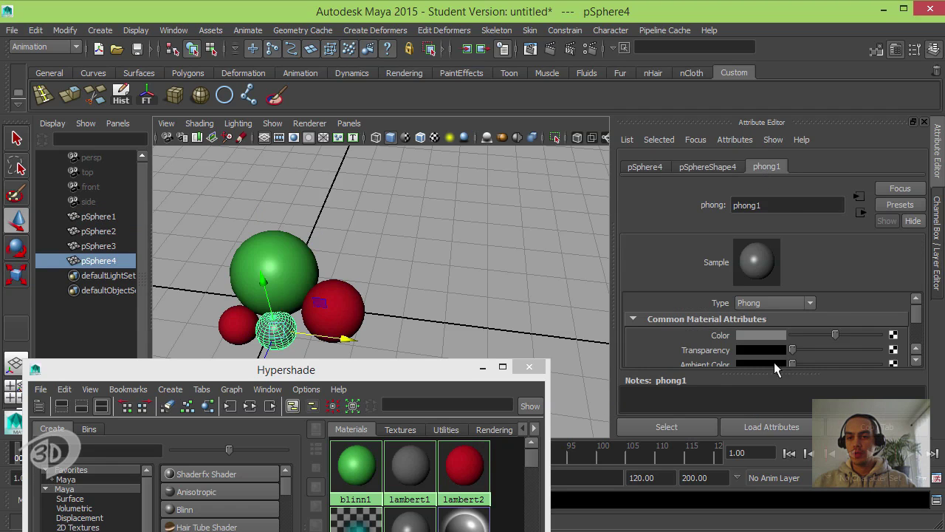
left_click(753, 334)
left_click(775, 287)
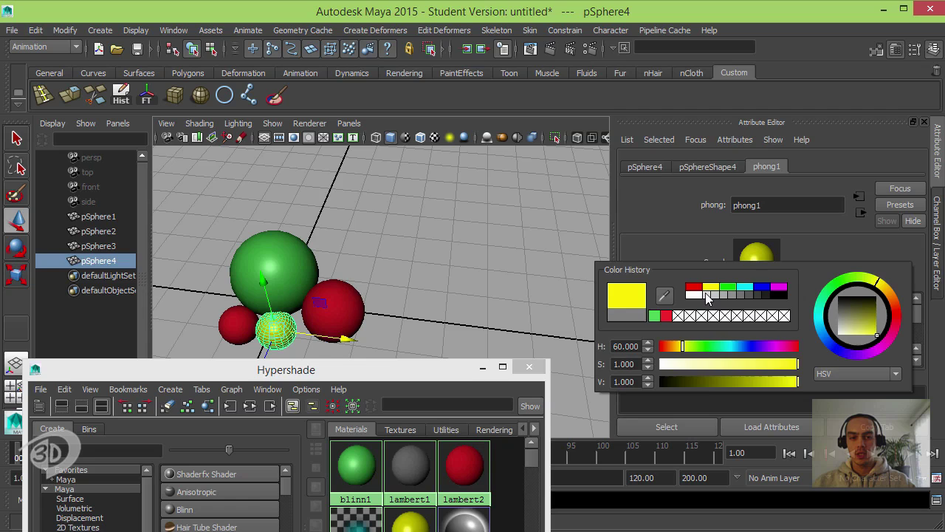
left_click(583, 263)
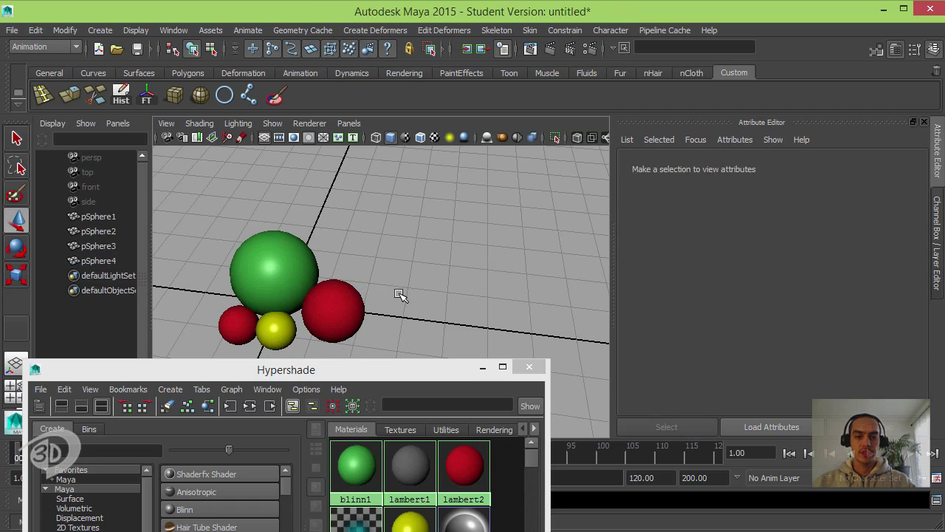
Frame the spheres closer in the perspective view, minimize the Hypershade, render the current frame, and put the Render View away
left_click_drag(440, 289, 521, 344, "alt")
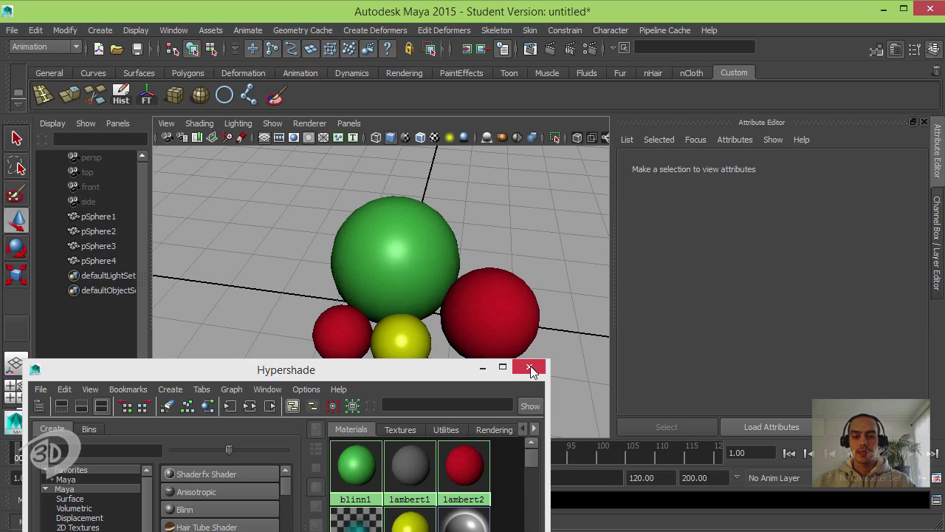
left_click(482, 367)
left_click(529, 49)
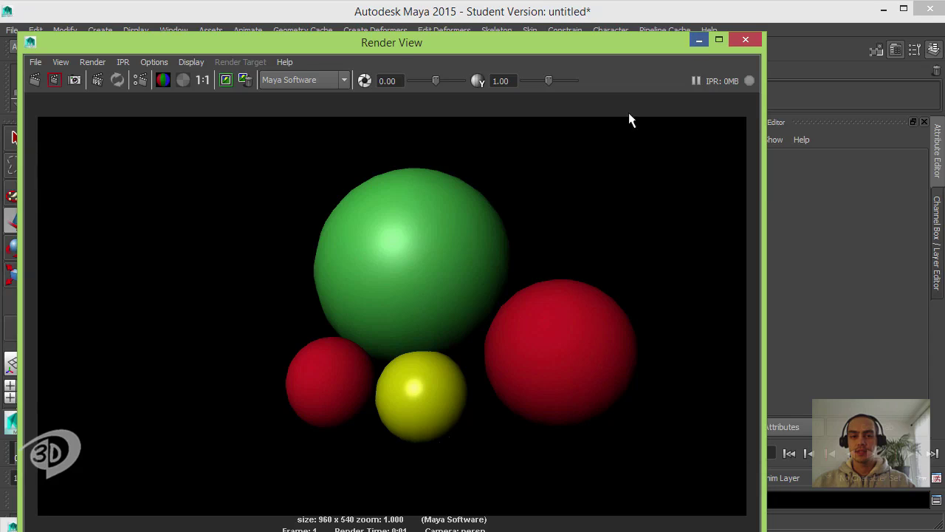
left_click(699, 39)
Select all four spheres, switch to the Polygons menu set and apply Smooth to the meshes
left_click_drag(293, 217, 554, 384)
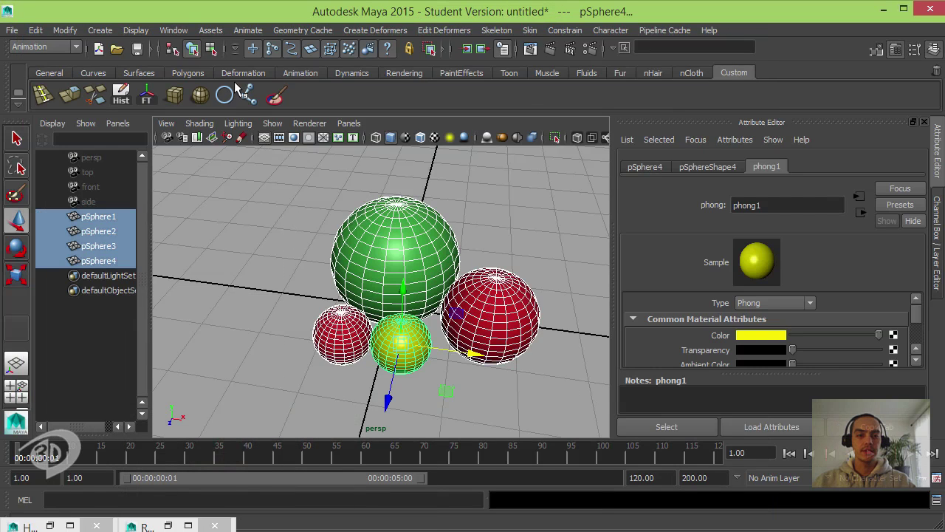
left_click(59, 47)
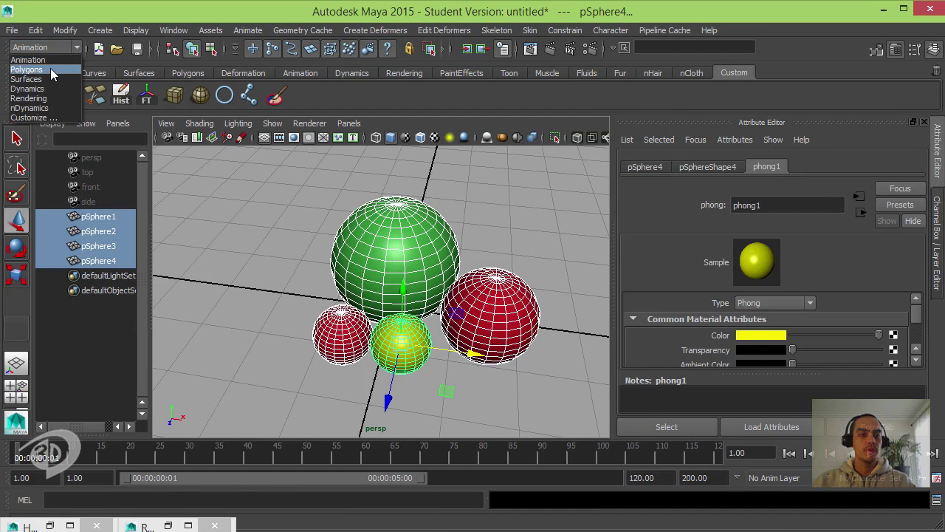
left_click(26, 69)
left_click(272, 32)
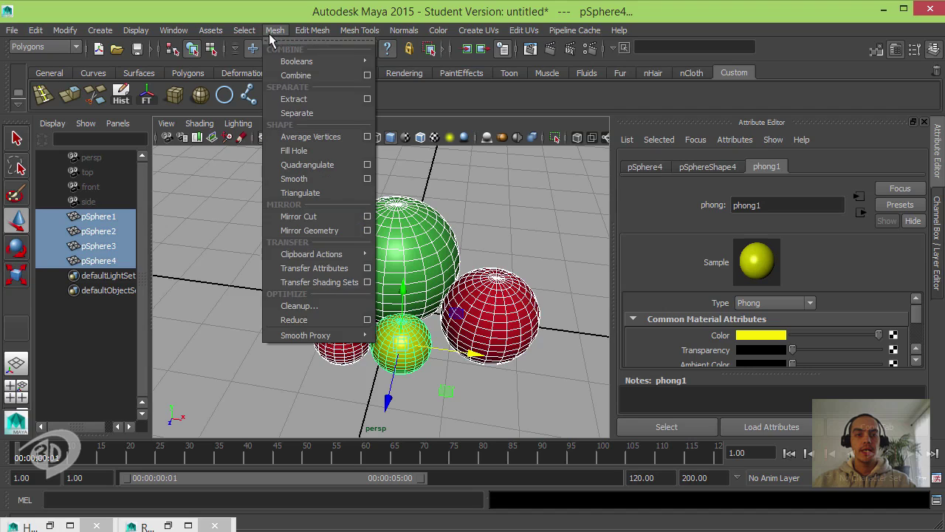
left_click(325, 183)
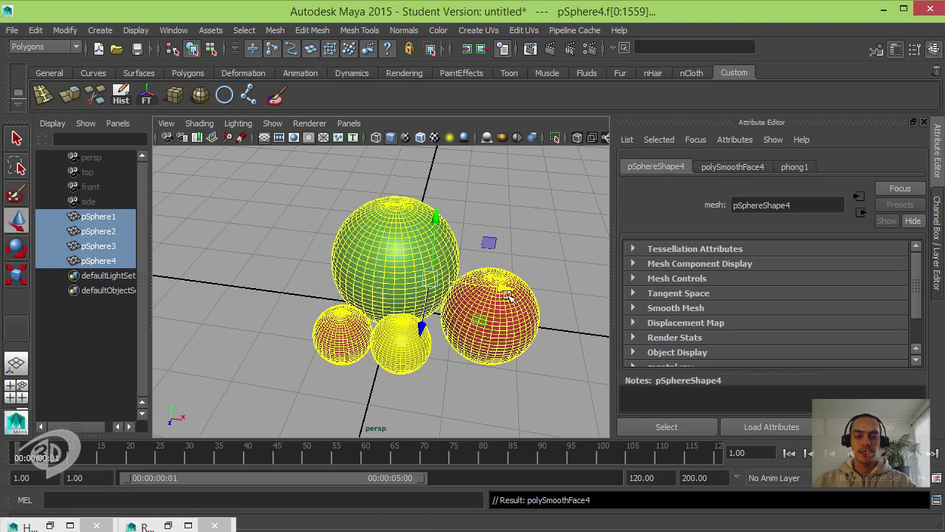
Reselect the four smoothed spheres as objects and delete their construction history
left_click(519, 200)
left_click_drag(519, 200, 302, 377)
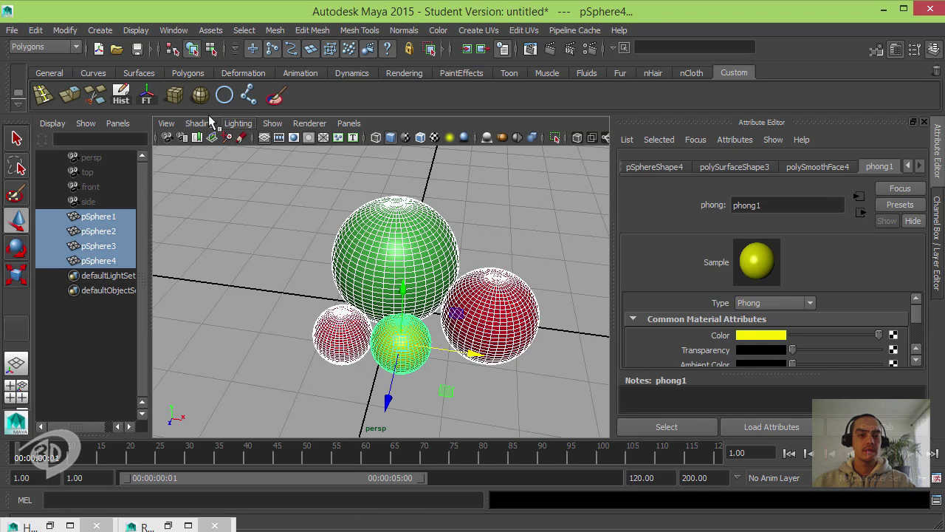
left_click(119, 102)
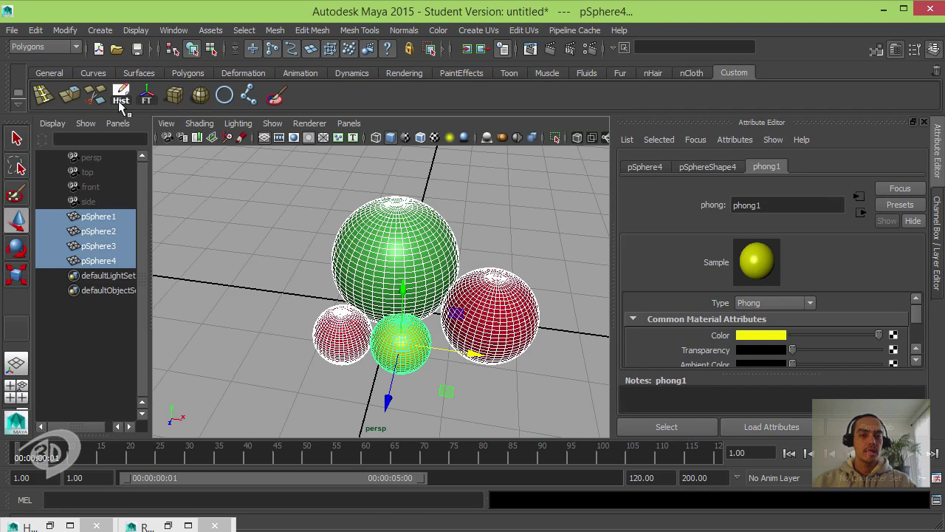
left_click(36, 31)
mouse_move(105, 194)
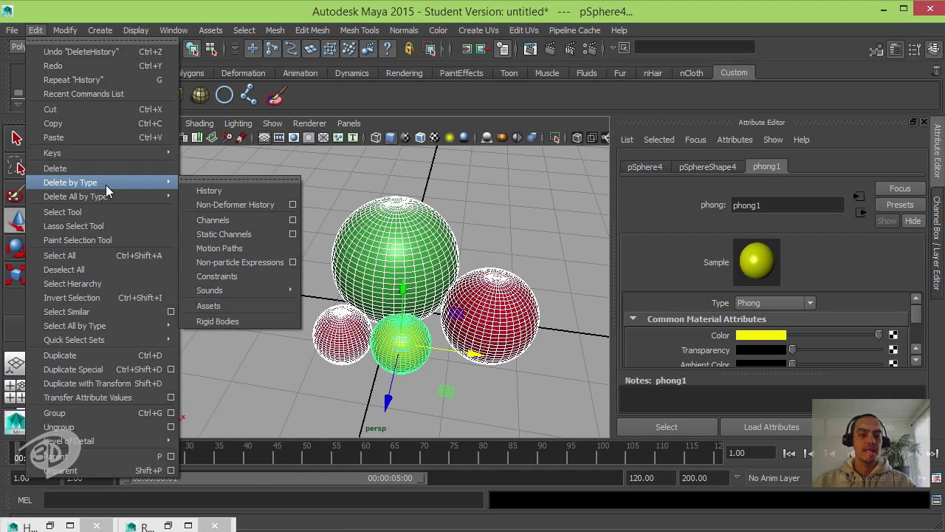
left_click(229, 196)
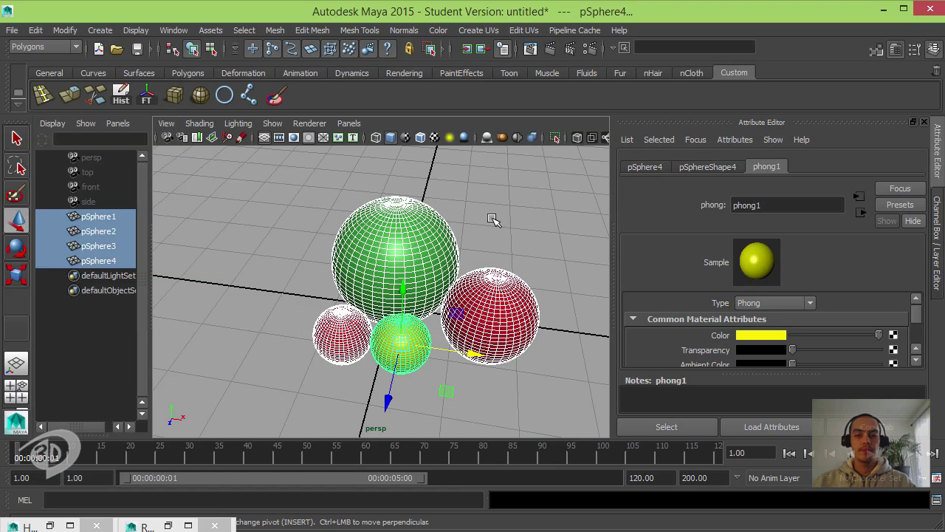
Show the Channel Box and create a polygon cube at the origin
key("ctrl+a")
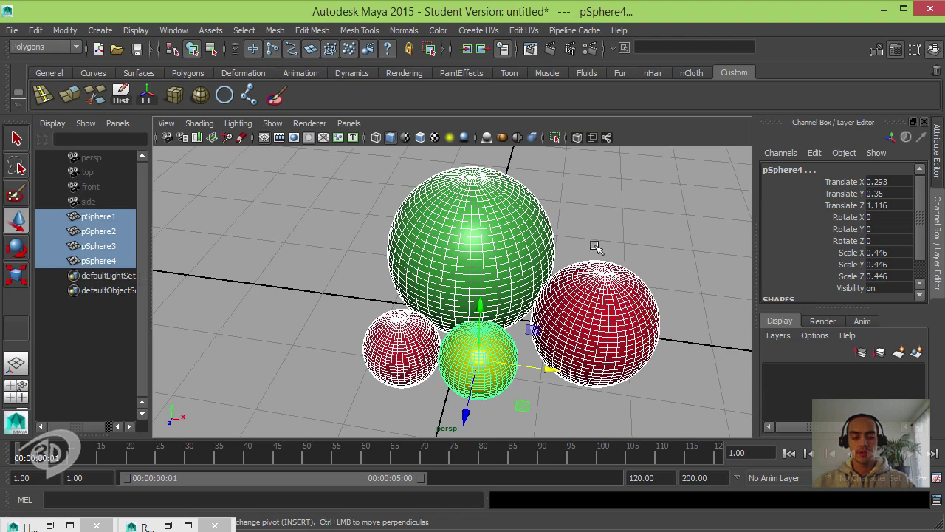
left_click(528, 248)
left_click_drag(528, 247, 544, 270, "alt")
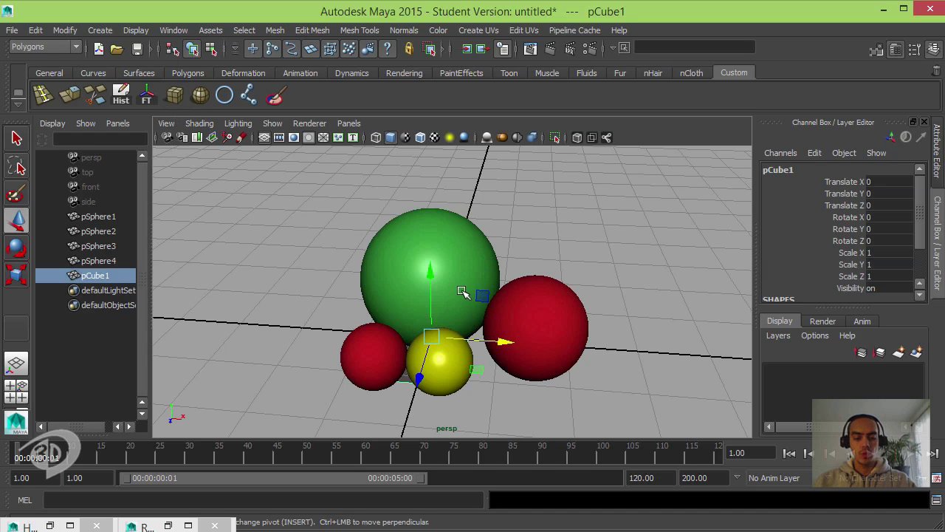
Scale the cube uniformly to about 4.608 and raise it to about 2.266 in Y
key("r")
middle_click_drag(502, 251, 495, 225)
left_click_drag(495, 226, 475, 204, "alt")
key("w")
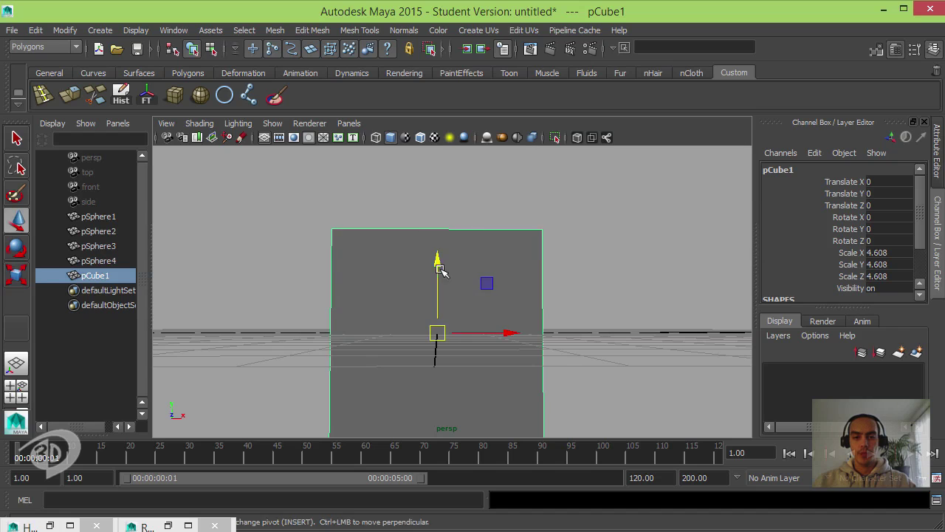
left_click_drag(438, 255, 554, 238)
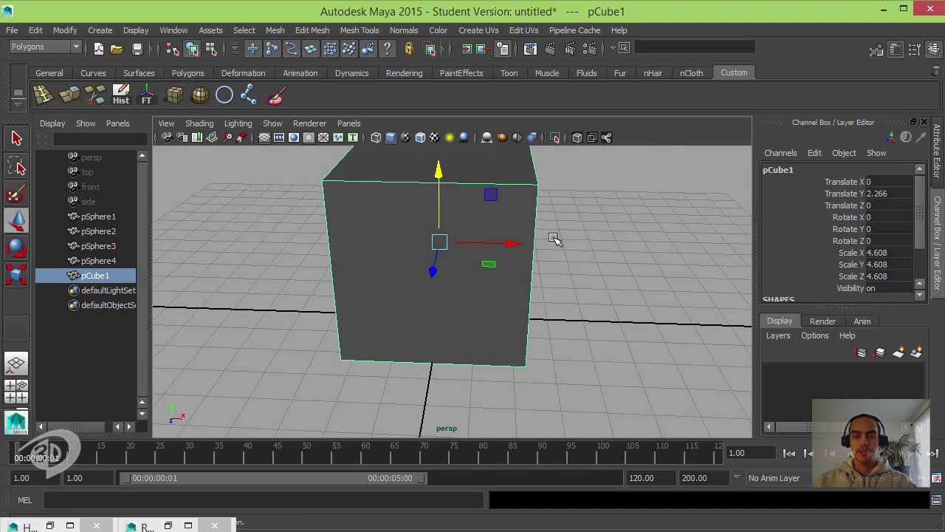
Switch the cube to face selection and select its top and front faces
right_click_drag(554, 238, 517, 306, "alt")
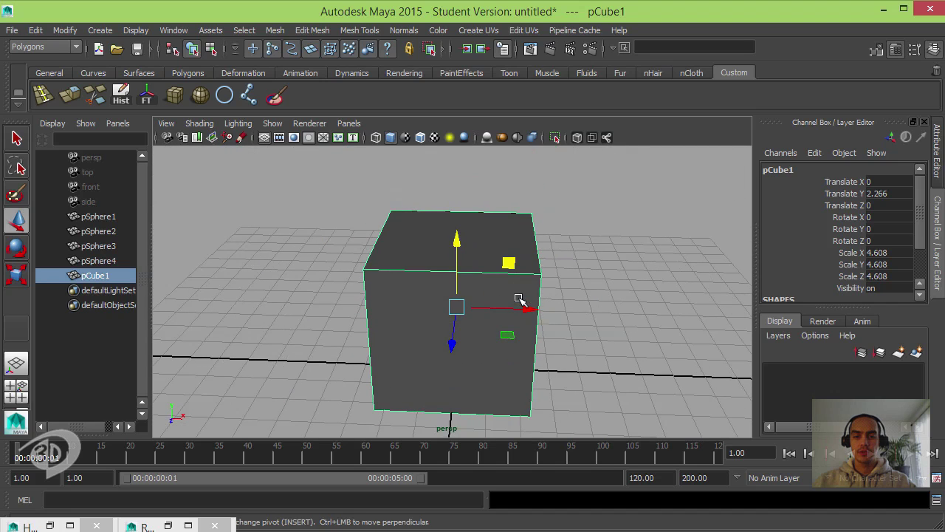
left_click(520, 299)
right_click_drag(492, 200, 492, 241)
left_click(480, 248)
left_click(529, 310, "shift")
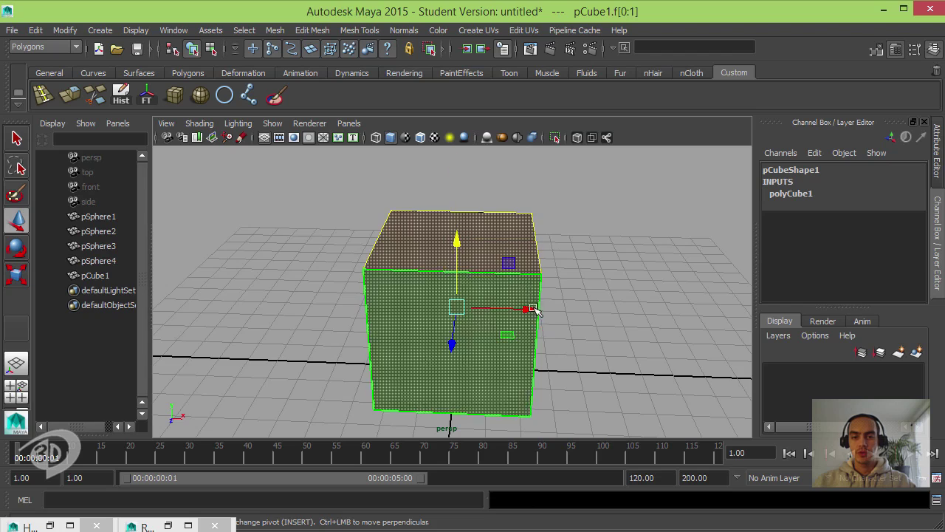
left_click_drag(529, 310, 504, 273, "alt")
Try deleting the cube's side faces together with its top and front faces, and undo the deletion
left_click(509, 316, "shift")
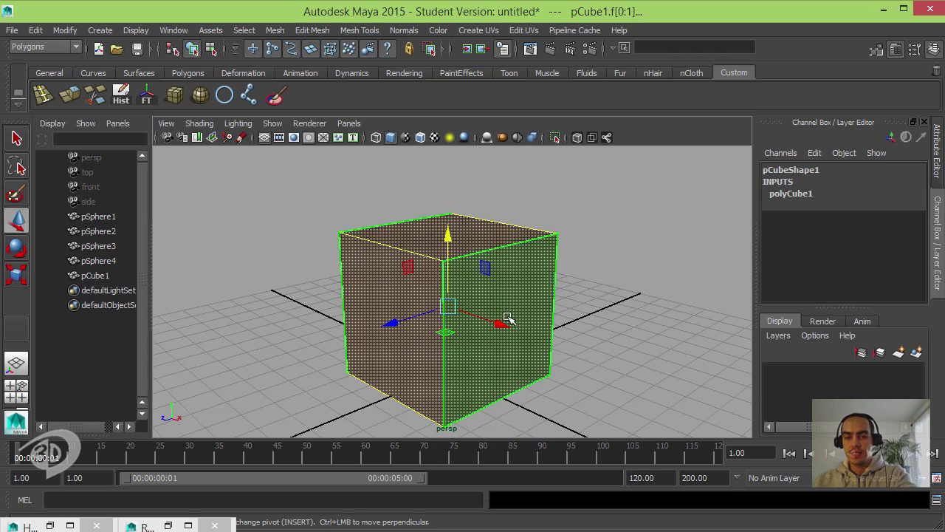
key("Delete")
left_click_drag(496, 299, 574, 312, "alt")
key("ctrl+z")
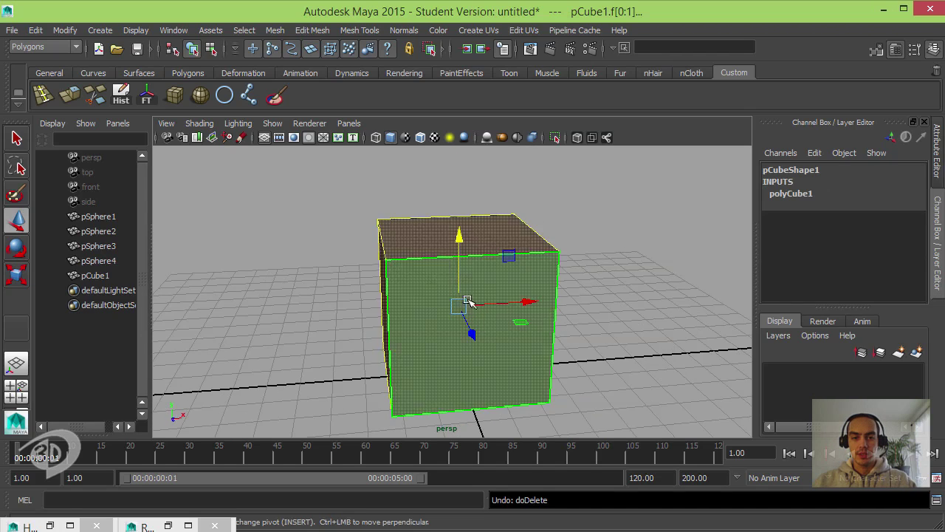
Delete only the cube's top and front faces to open up the box
left_click_drag(497, 295, 378, 287, "alt")
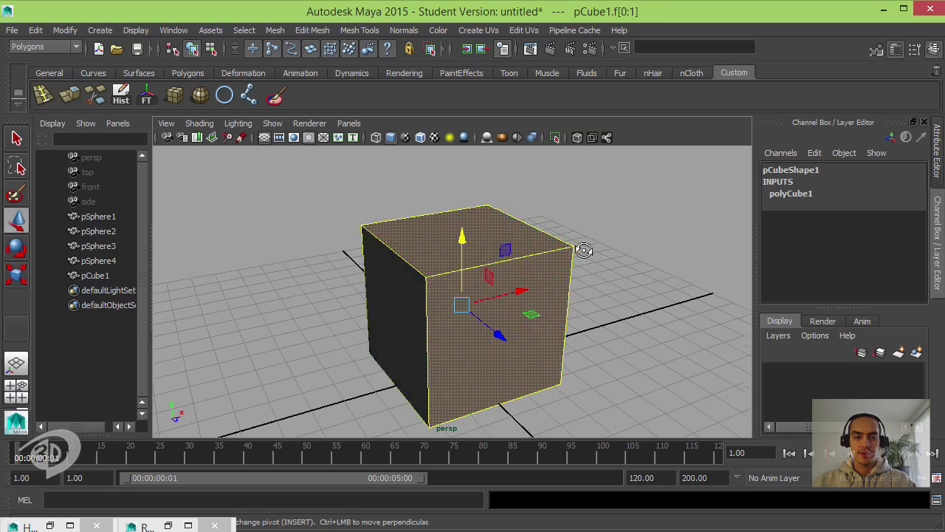
left_click_drag(584, 247, 502, 257, "alt")
key("Delete")
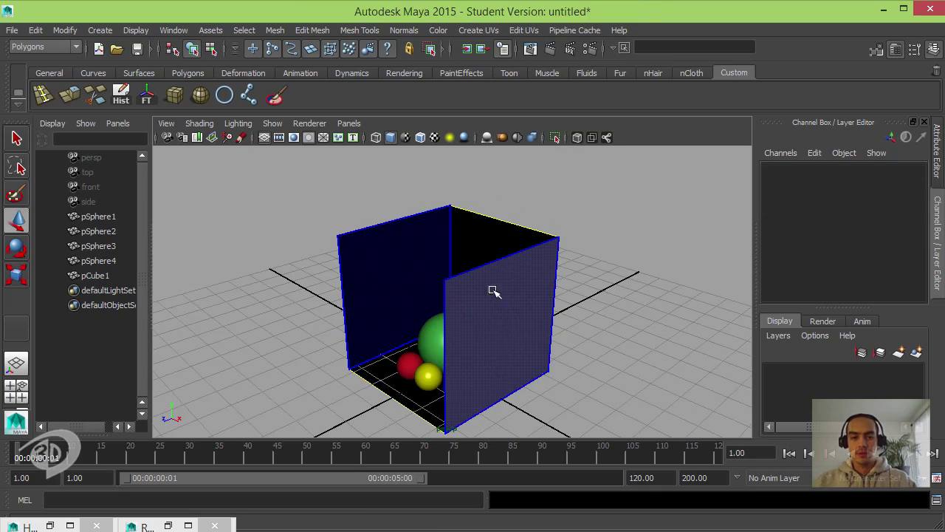
Open the Move Tool settings and set Symmetry to Off so that side faces can be selected individually
left_click_drag(492, 311, 643, 295, "alt")
middle_click_drag(572, 276, 566, 252, "alt")
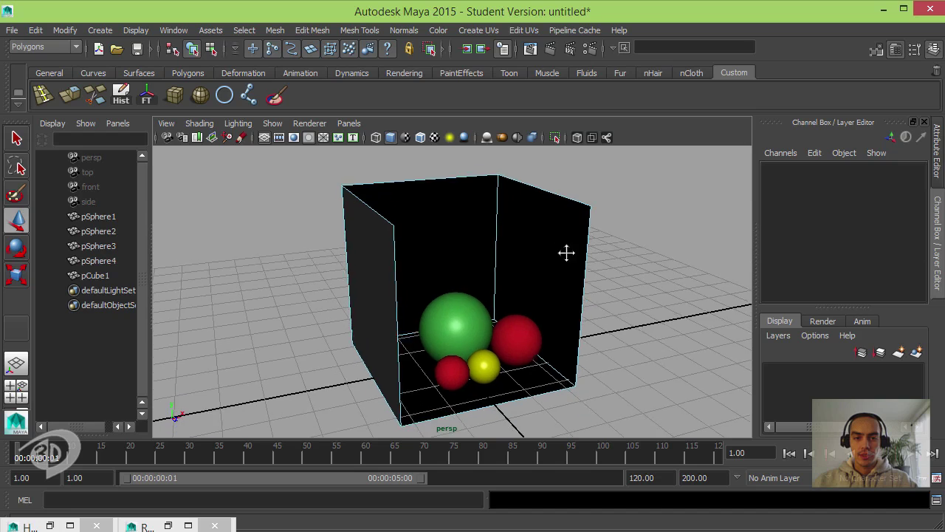
left_click_drag(566, 253, 386, 288, "alt")
left_click(382, 283)
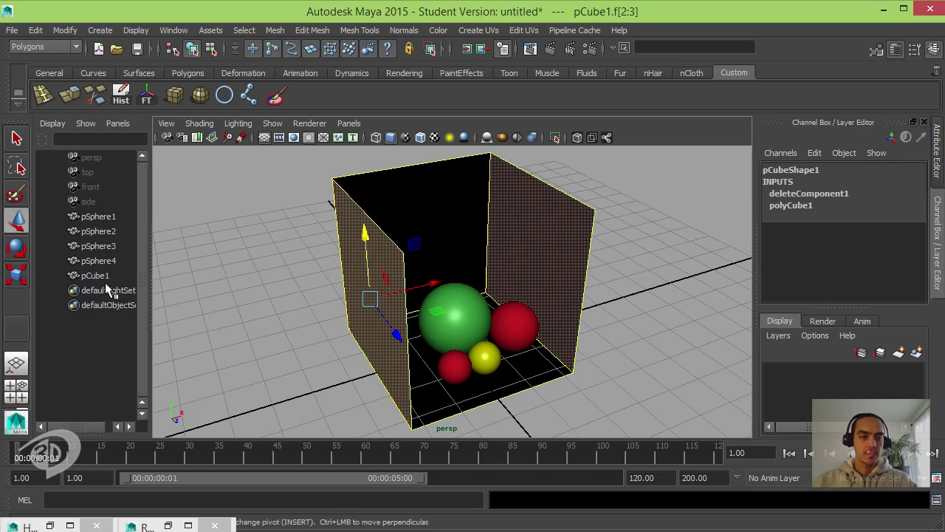
double_click(16, 220)
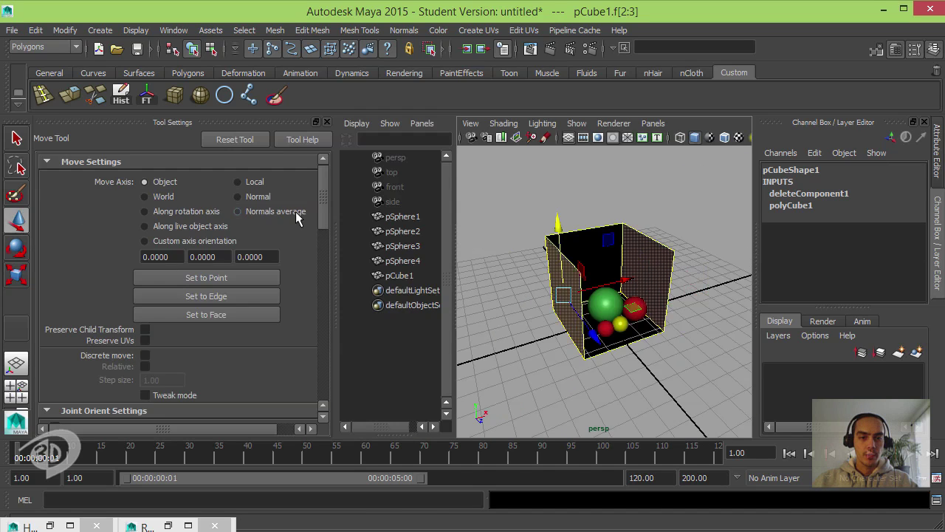
left_click_drag(321, 203, 314, 371)
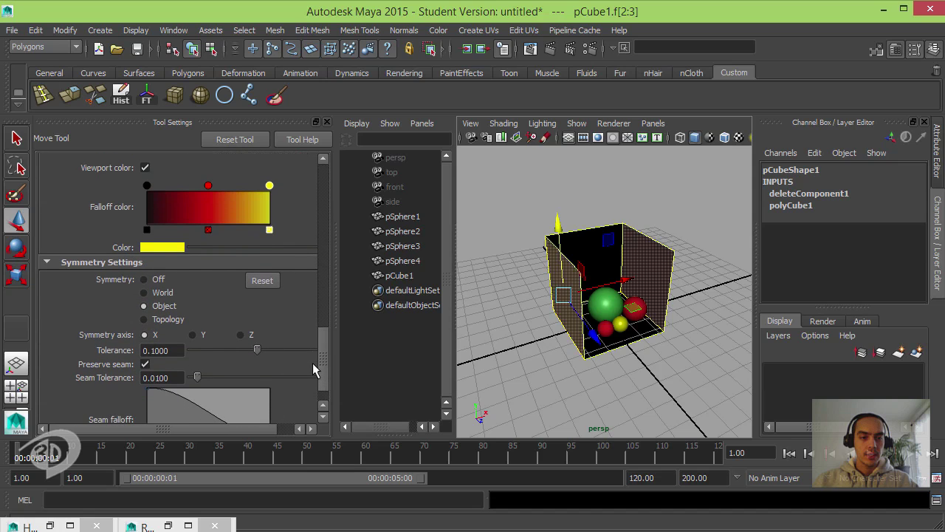
left_click(156, 284)
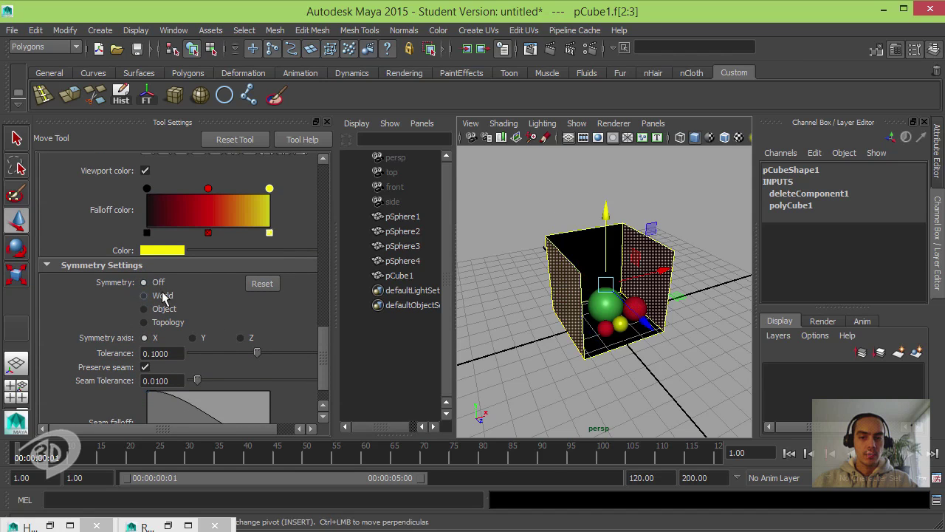
Delete one side face of the open cube, return to object mode and frame the cube
left_click(550, 296)
left_click_drag(615, 311, 660, 319, "alt")
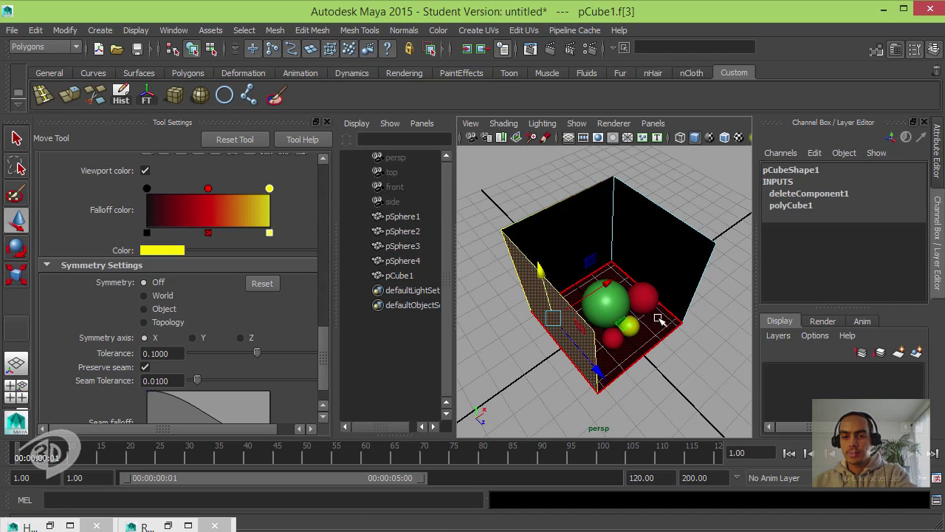
right_click_drag(659, 319, 667, 204)
key("f")
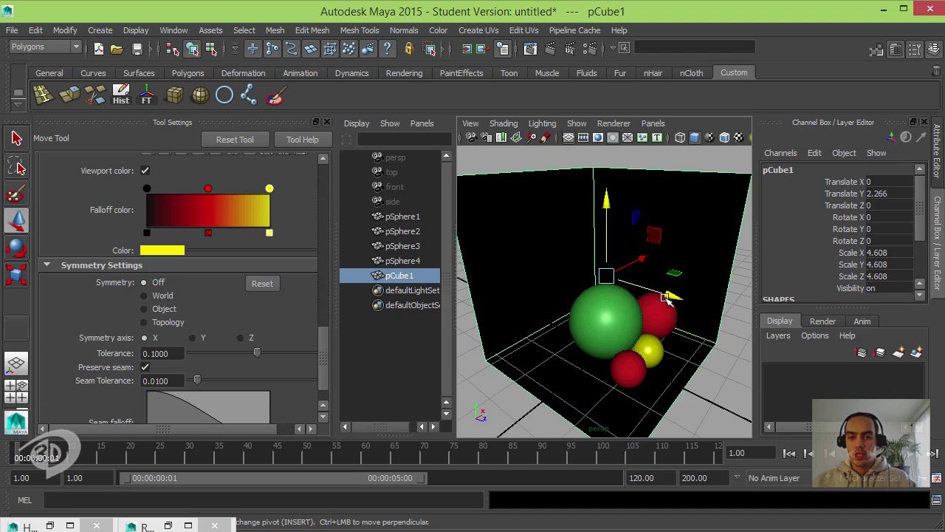
Move the open cube to about X -0.039 and Z 1.137, and set its Y rotation to 90
left_click_drag(666, 297, 642, 327)
left_click_drag(687, 301, 623, 264)
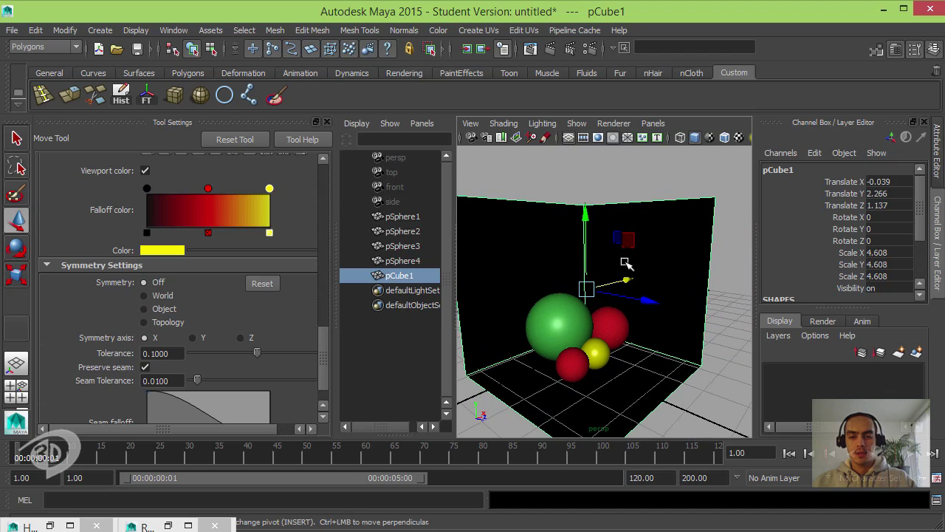
key("e")
mouse_move(628, 318)
left_mouse_down("alt")
mouse_move(621, 326)
mouse_move(665, 261)
mouse_move(637, 232)
mouse_move(631, 313)
left_mouse_up("alt")
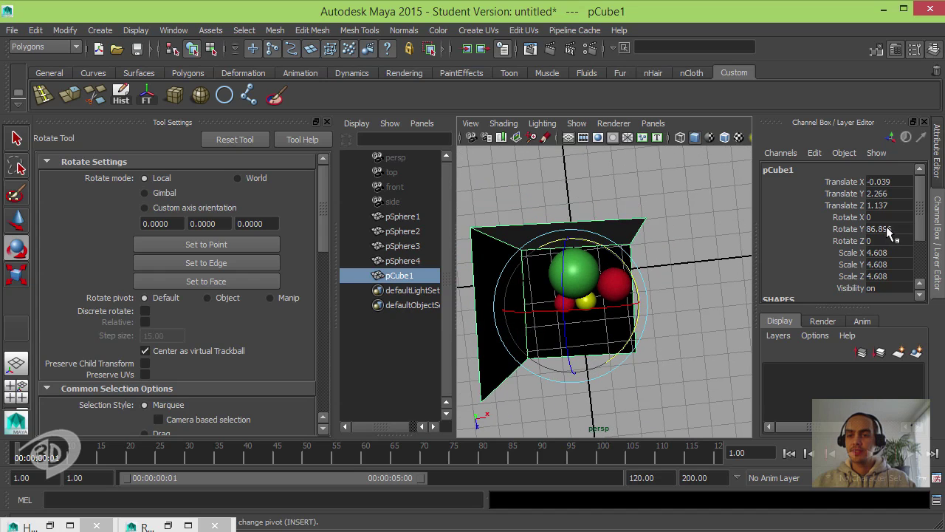
double_click(886, 230)
key("Return")
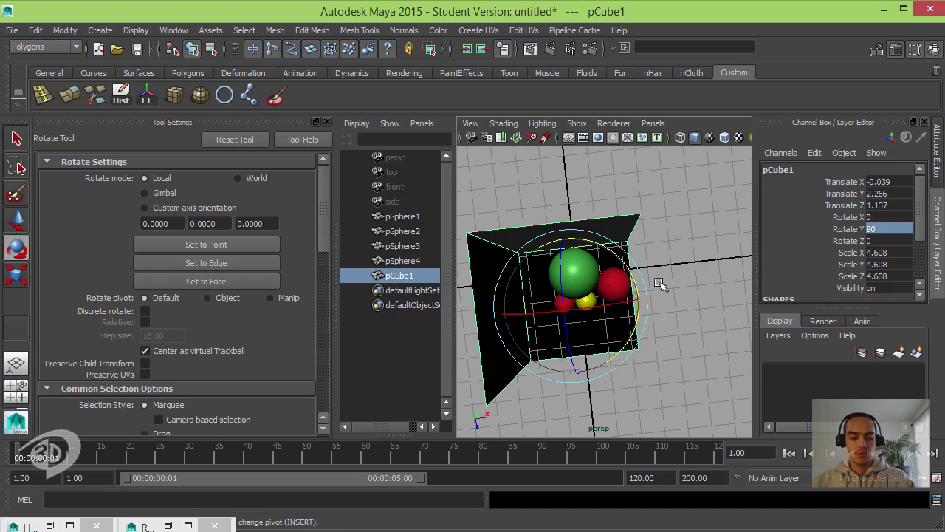
Move the open cube along X to about 1.195 behind the spheres and clear the selection
key("w")
left_click_drag(641, 298, 619, 286)
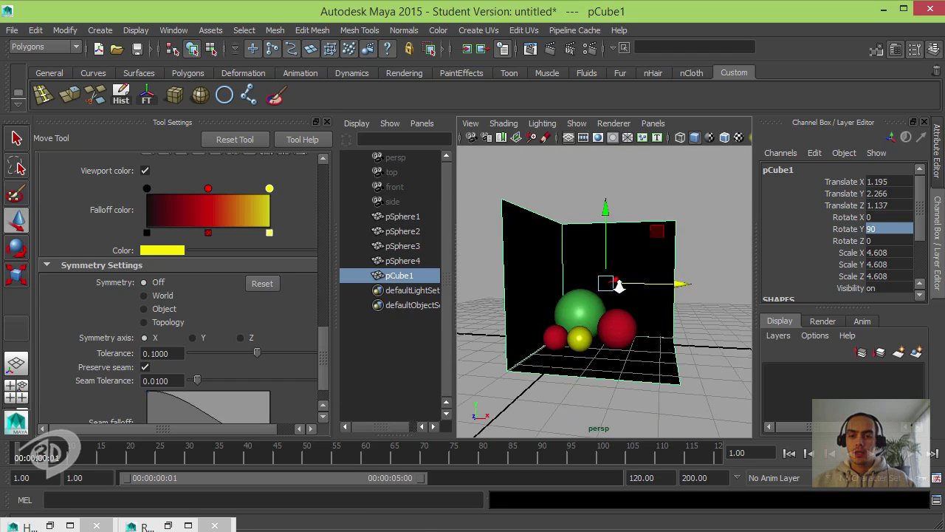
scroll(618, 286, "up", 4)
left_click(632, 219)
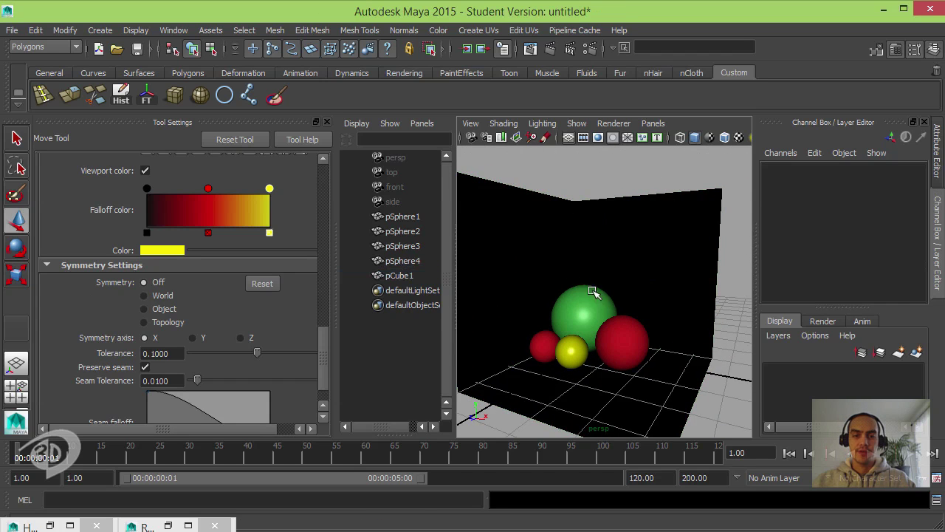
Close the Tool Settings and widen the Outliner
left_click(316, 122)
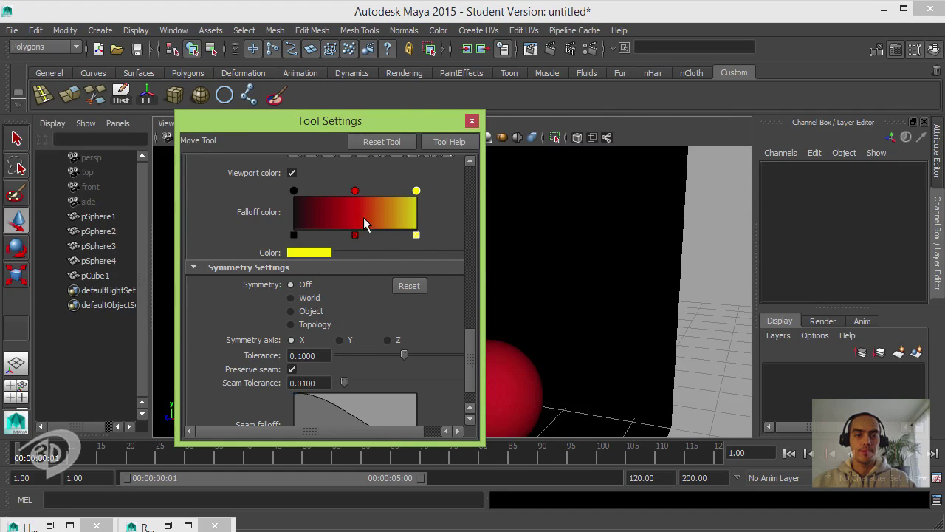
double_click(400, 125)
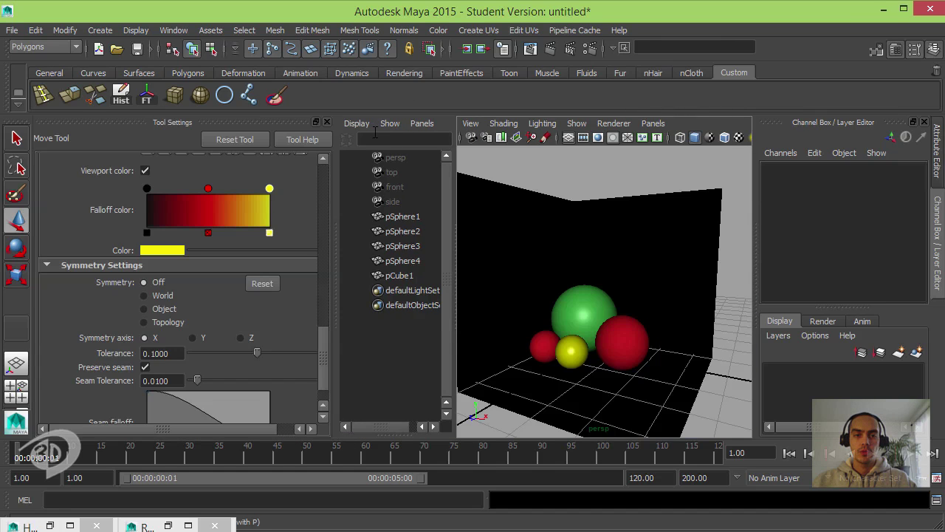
left_click(326, 122)
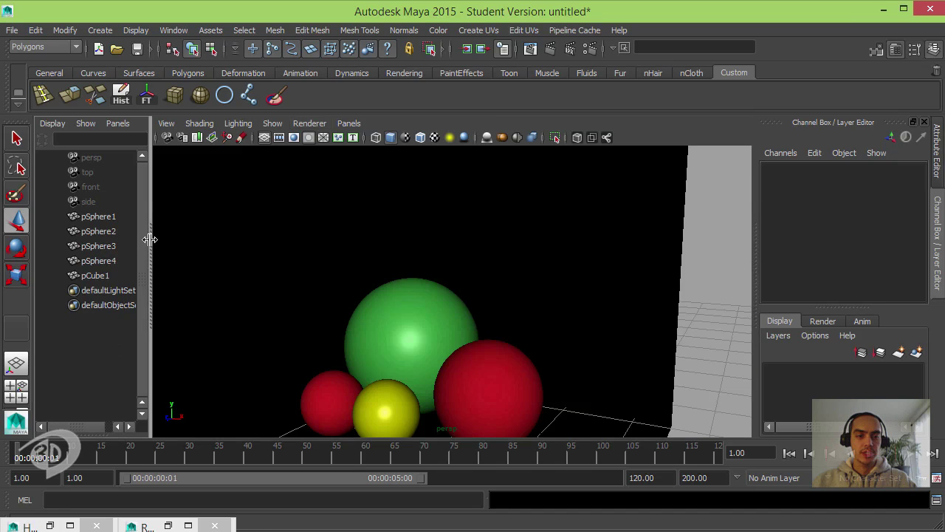
left_click_drag(149, 239, 251, 222)
key("a")
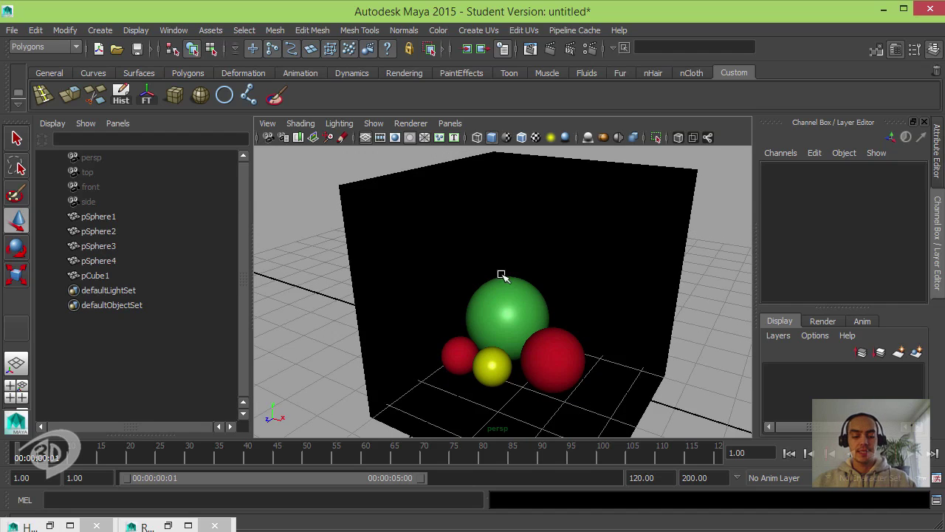
Select the open cube around the spheres and display its face normals
left_click(455, 258)
left_click_drag(455, 274, 556, 302, "alt")
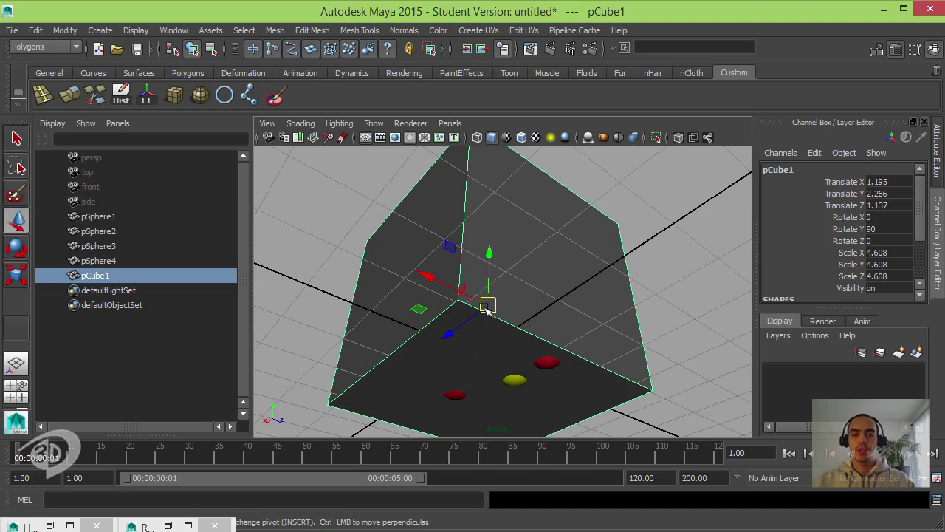
left_click_drag(584, 246, 300, 319, "alt")
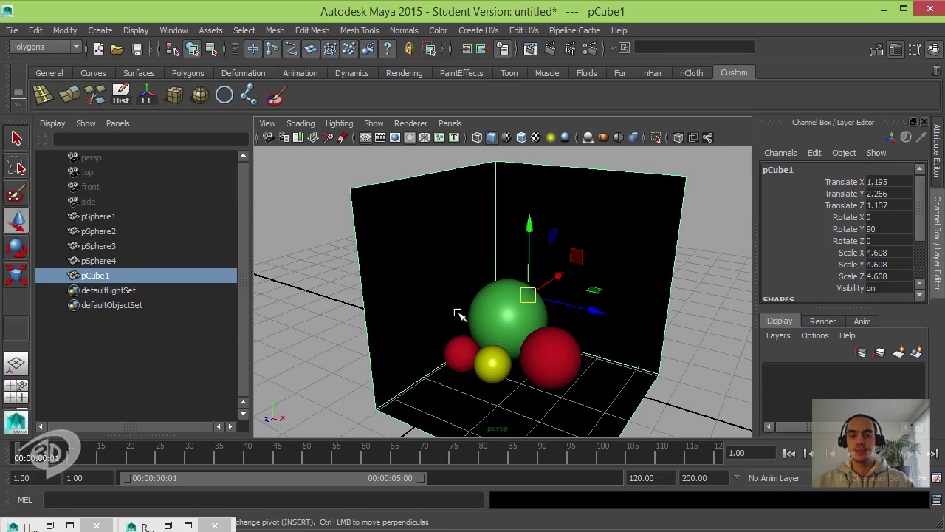
left_click_drag(360, 312, 453, 277, "alt")
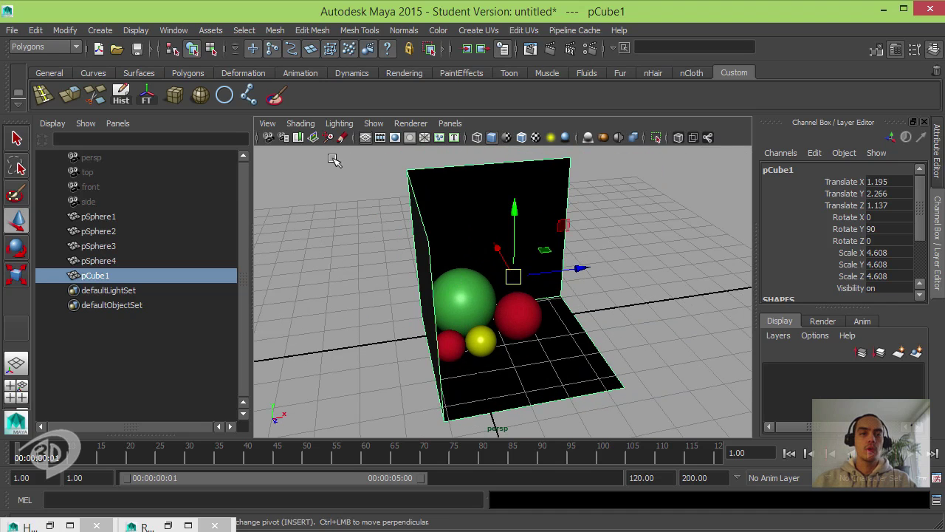
left_click(134, 31)
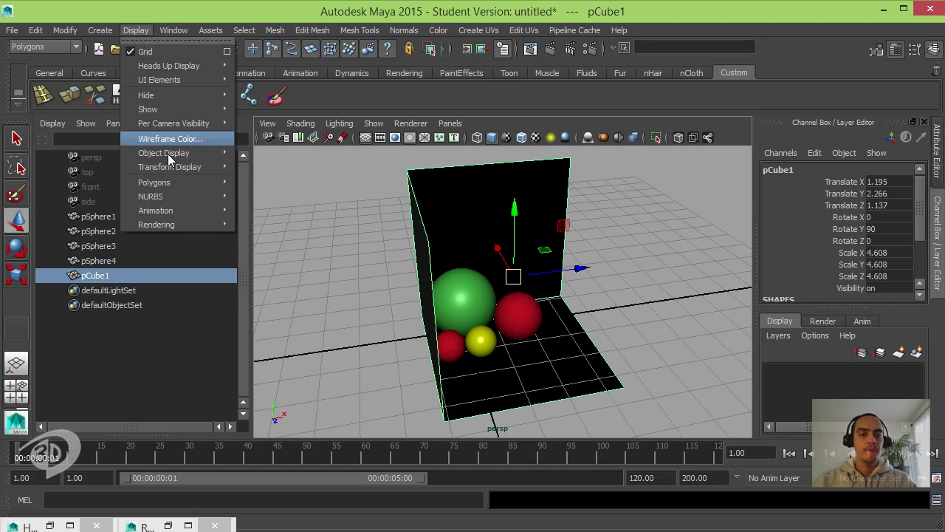
mouse_move(179, 154)
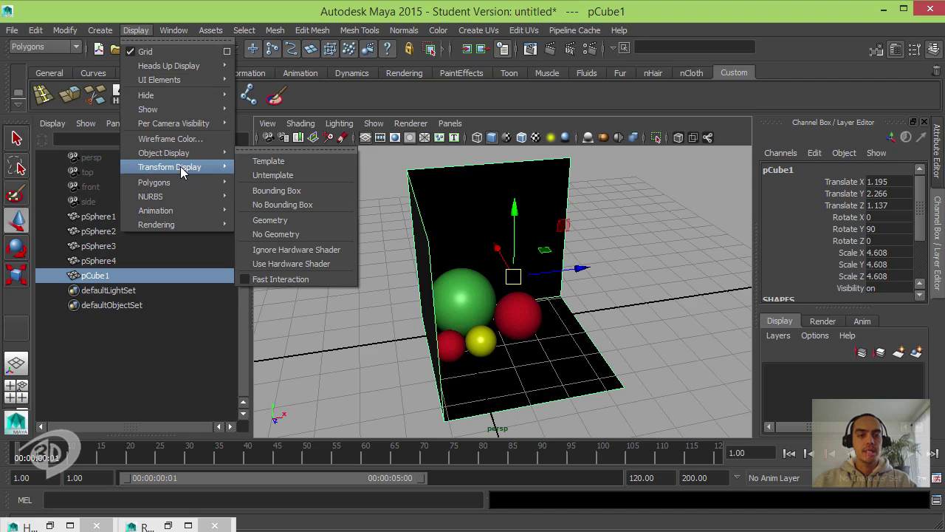
mouse_move(177, 184)
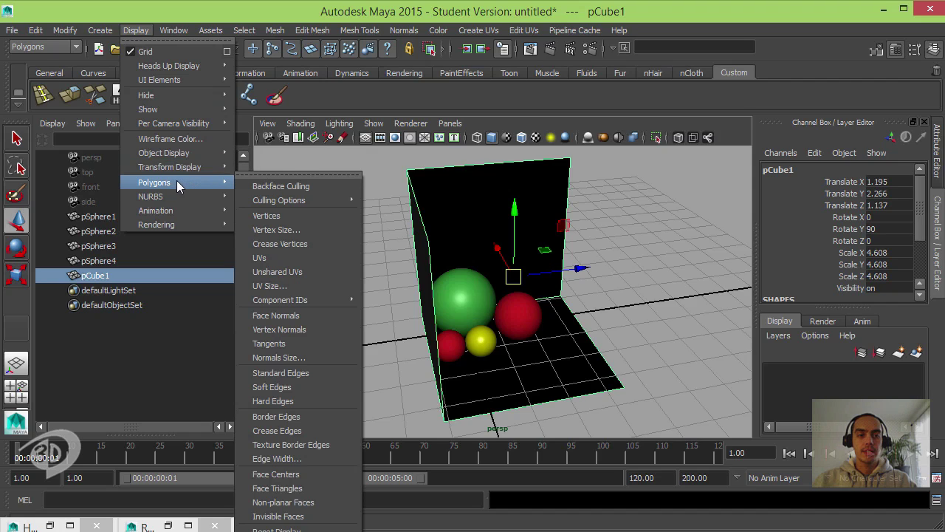
left_click(309, 314)
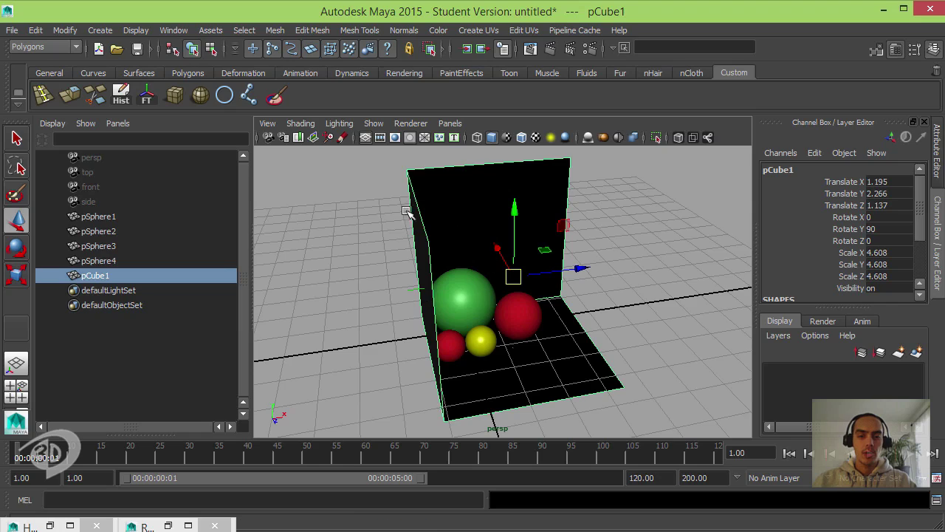
Examine the direction of the open cube's face normals from outside, below and inside the backdrop
left_click_drag(412, 267, 583, 251, "alt")
scroll(569, 255, "up", 5)
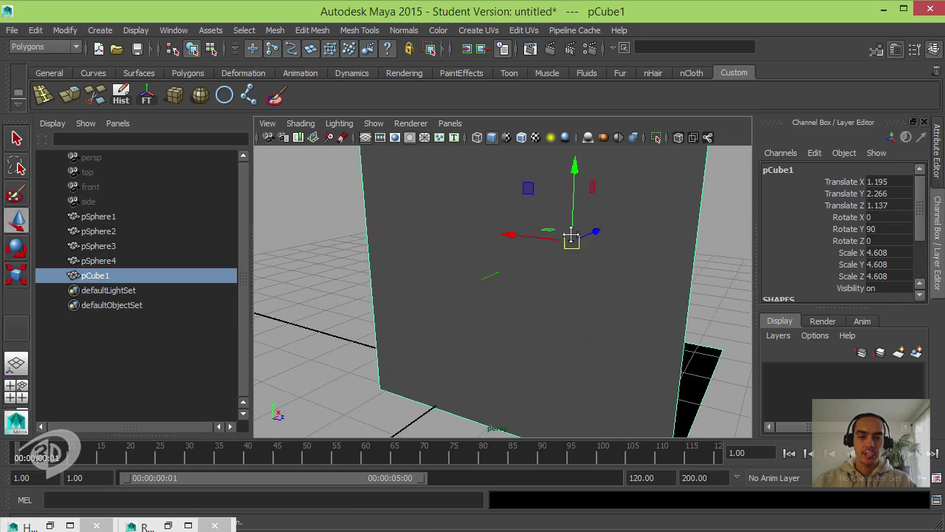
left_click_drag(462, 302, 565, 369, "alt")
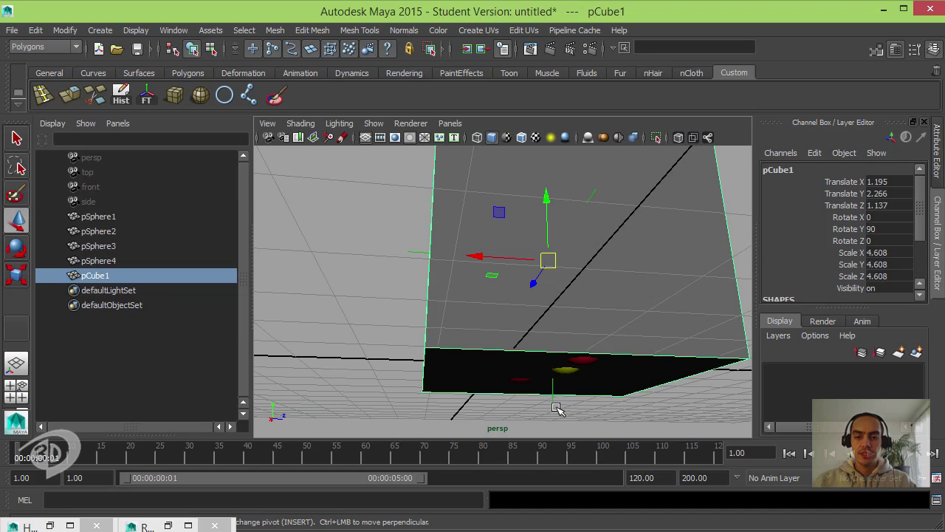
left_click_drag(557, 408, 406, 325, "alt")
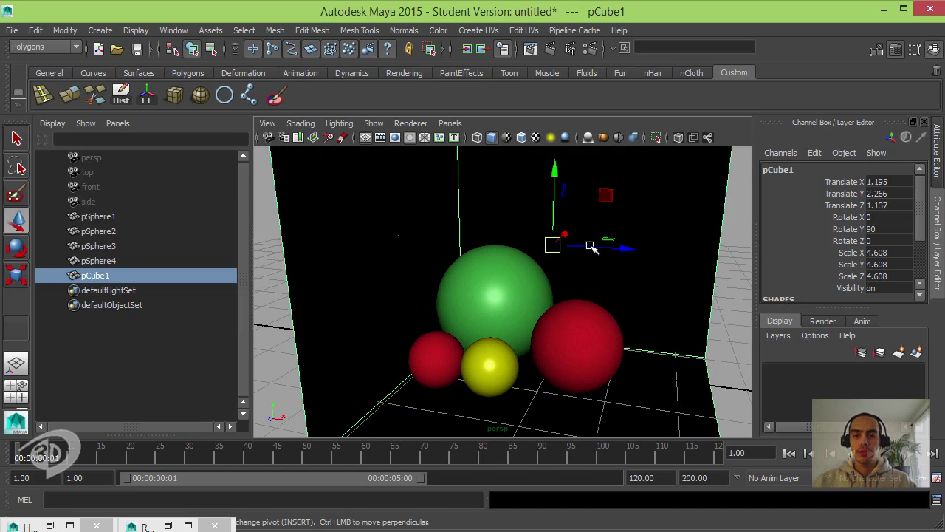
left_click_drag(590, 246, 552, 341, "alt")
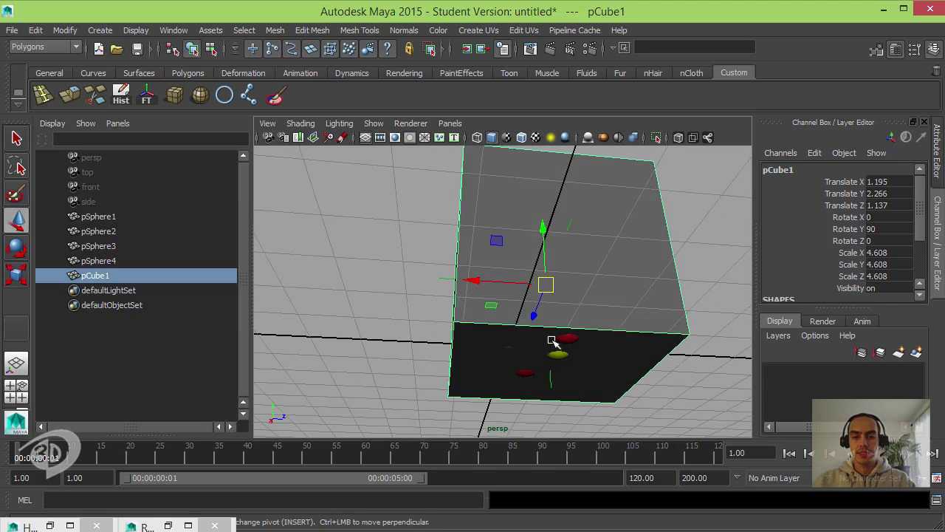
left_click_drag(637, 278, 485, 328, "alt")
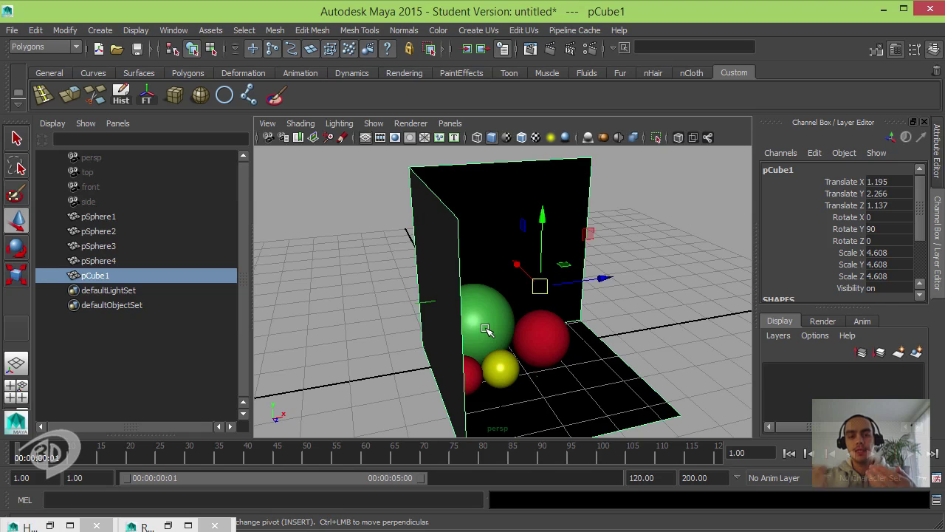
left_click_drag(492, 237, 452, 275, "alt")
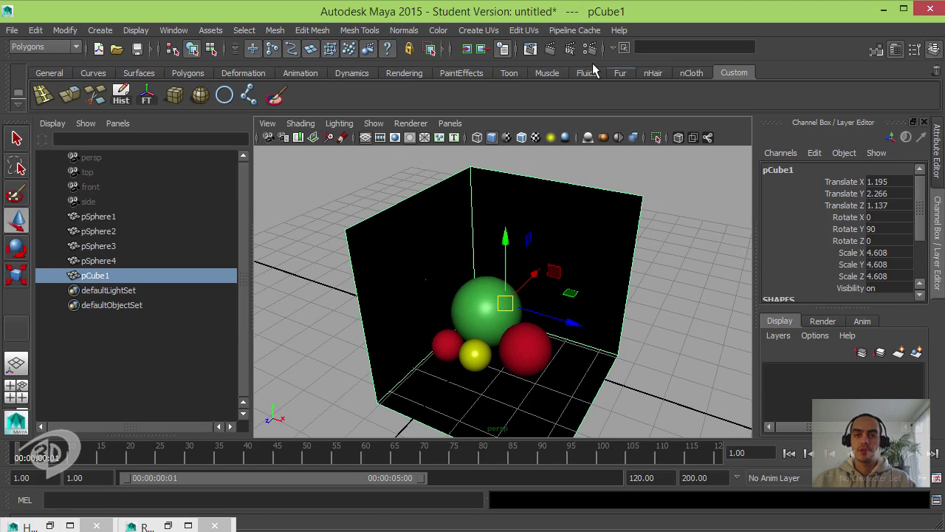
Render the current frame to check how the open cube's walls and floor look, and close the render
left_click(550, 49)
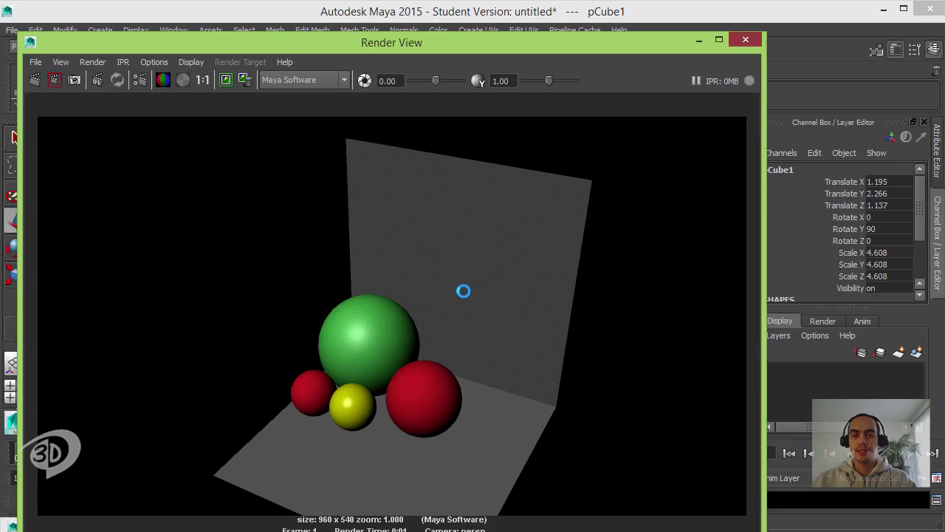
left_click(745, 40)
mouse_move(464, 291)
left_mouse_down("alt")
mouse_move(539, 284)
mouse_move(480, 290)
left_mouse_up("alt")
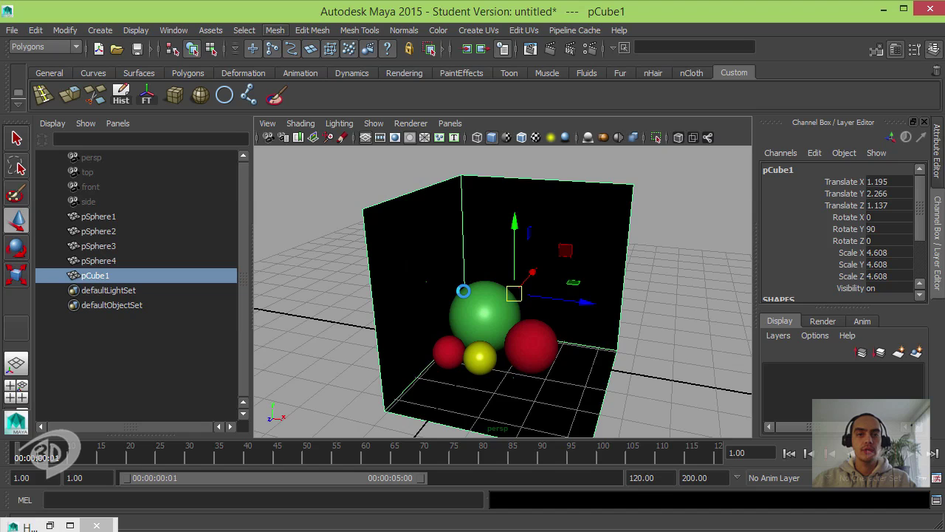
Reverse the open cube's normals, return to object mode and check the flipped faces from inside and outside
left_click(404, 30)
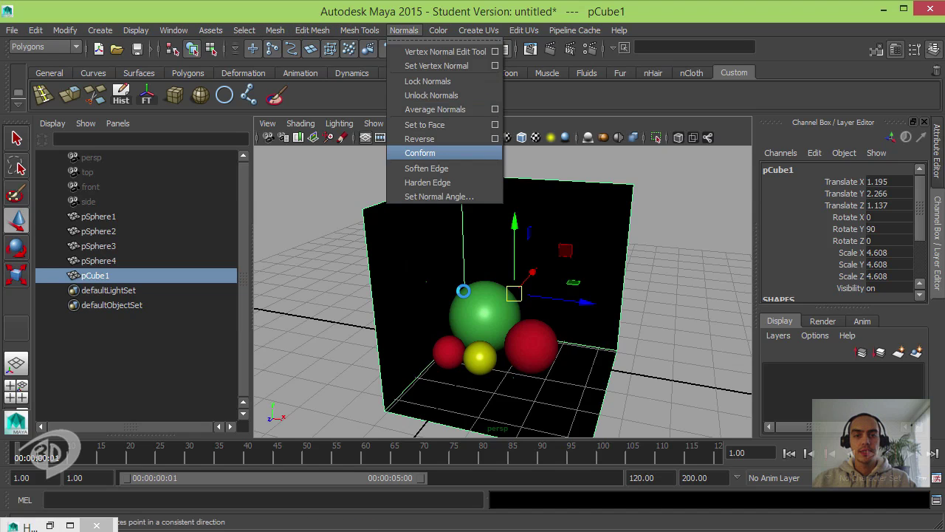
left_click(419, 139)
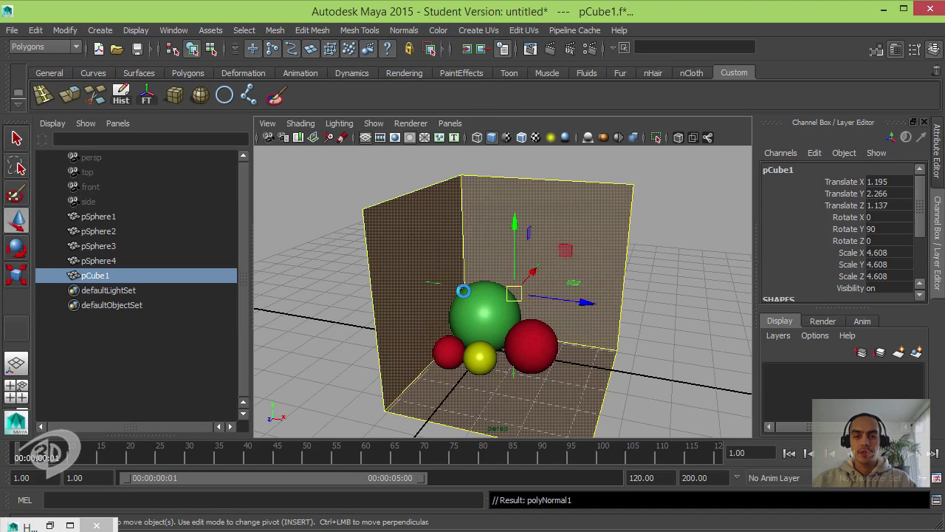
key("F8")
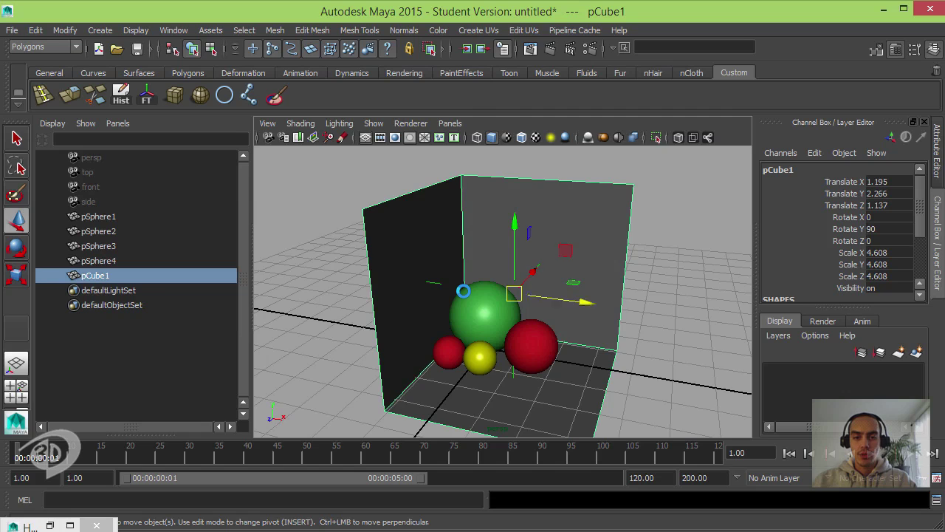
scroll(463, 290, "up", 5)
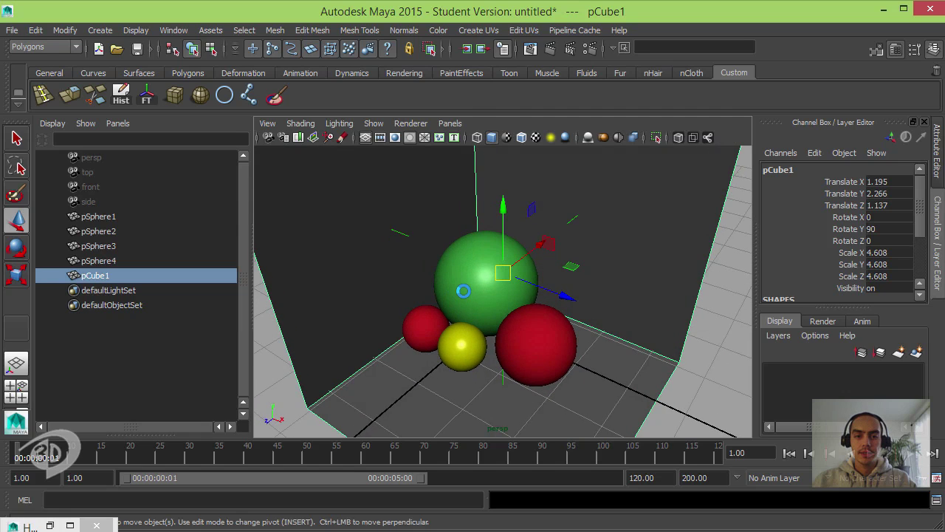
scroll(463, 290, "down", 5)
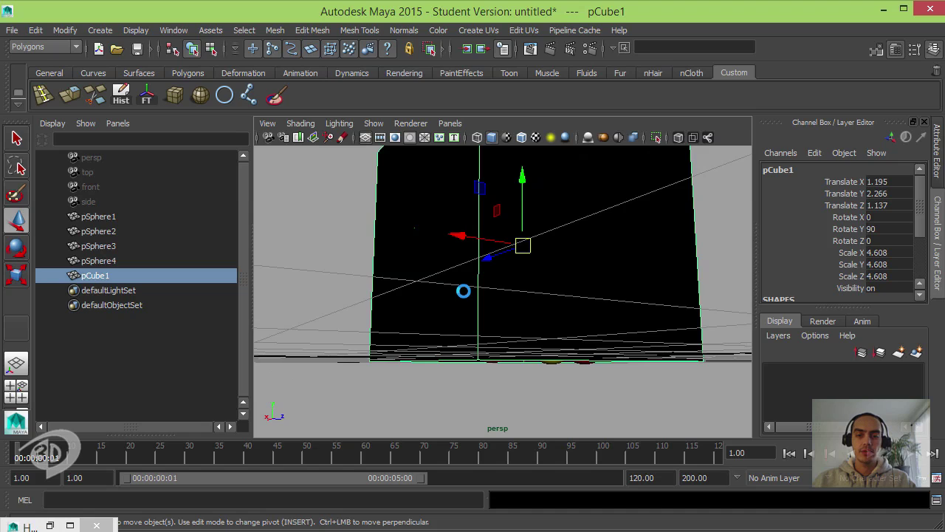
left_click_drag(463, 290, 463, 290, "alt")
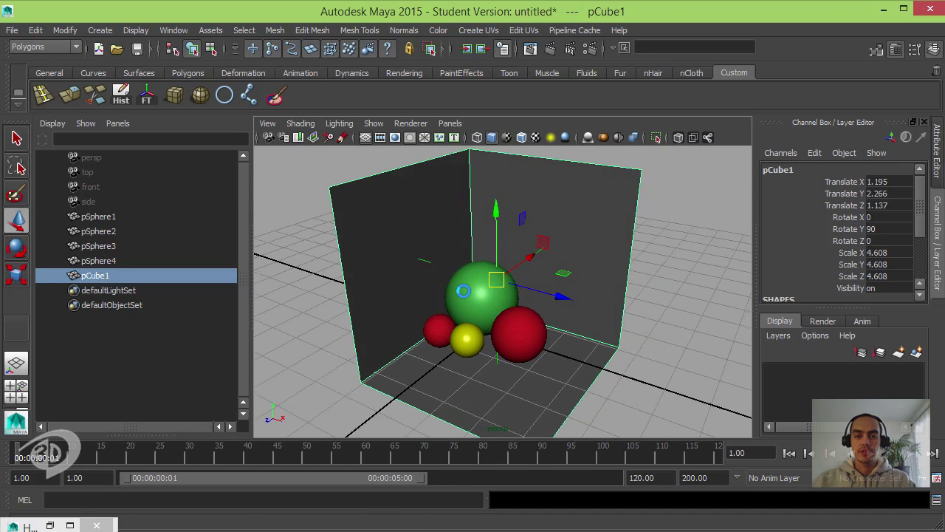
scroll(463, 291, "up", 1)
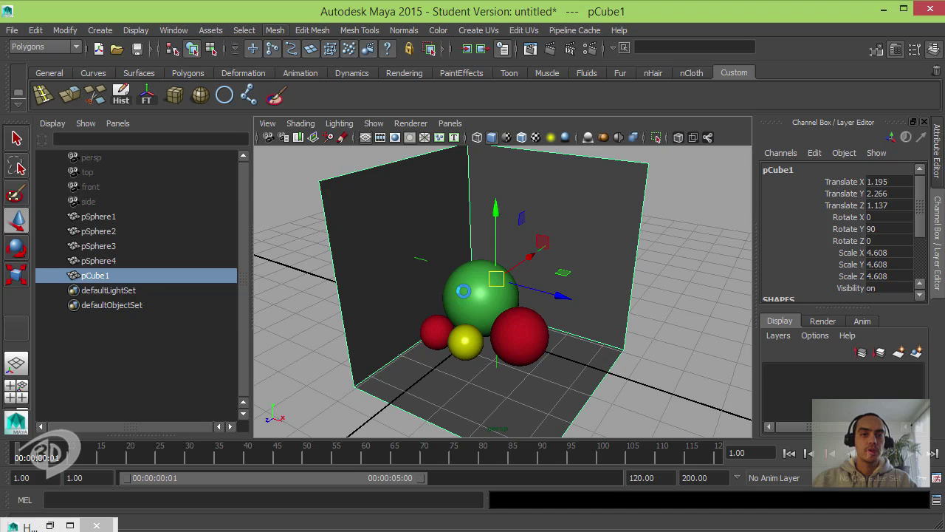
Hide the open cube's face normals and freeze its translate, rotate and scale transformations
left_click(275, 30)
mouse_move(135, 31)
mouse_move(170, 182)
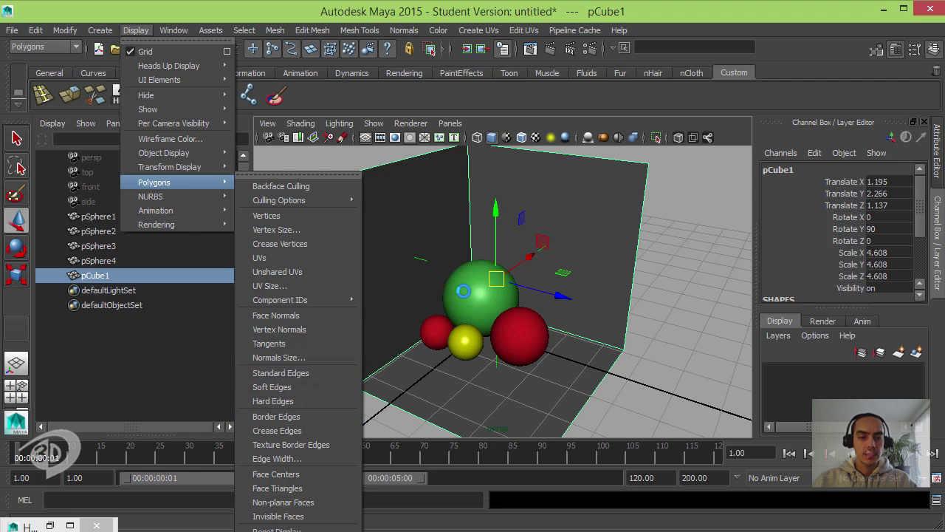
left_click(275, 315)
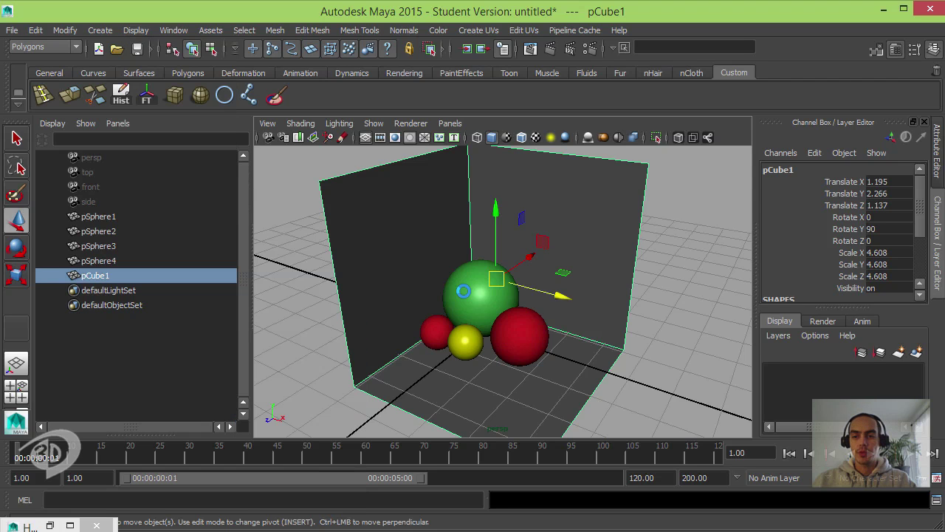
key("f")
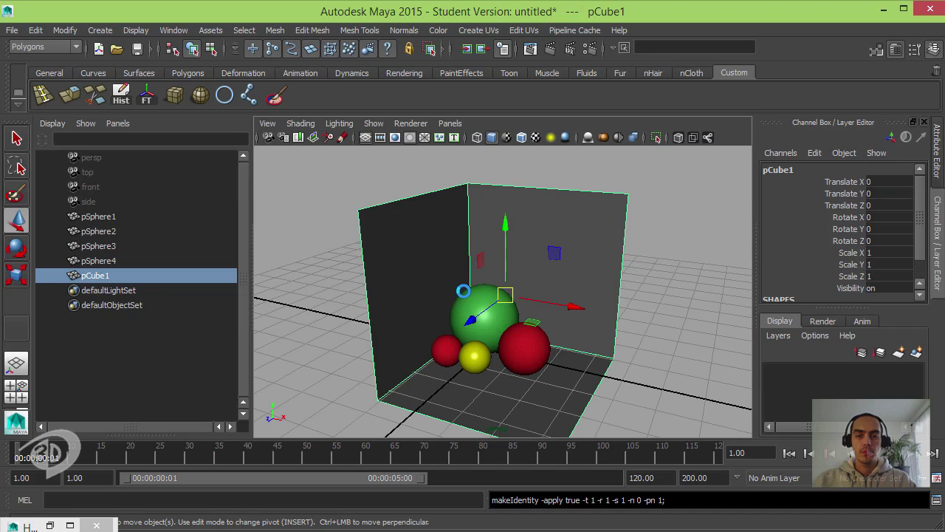
Create a new Lambert material in the Hypershade and assign it to the open cube
left_click(49, 526)
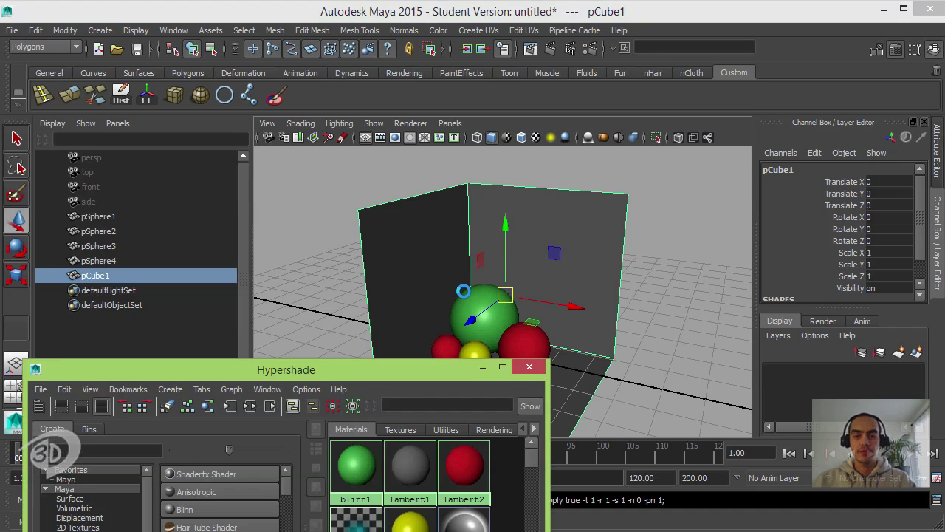
left_click_drag(222, 369, 294, 123)
left_click(263, 298)
left_click_drag(445, 124, 271, 133)
left_click(547, 168)
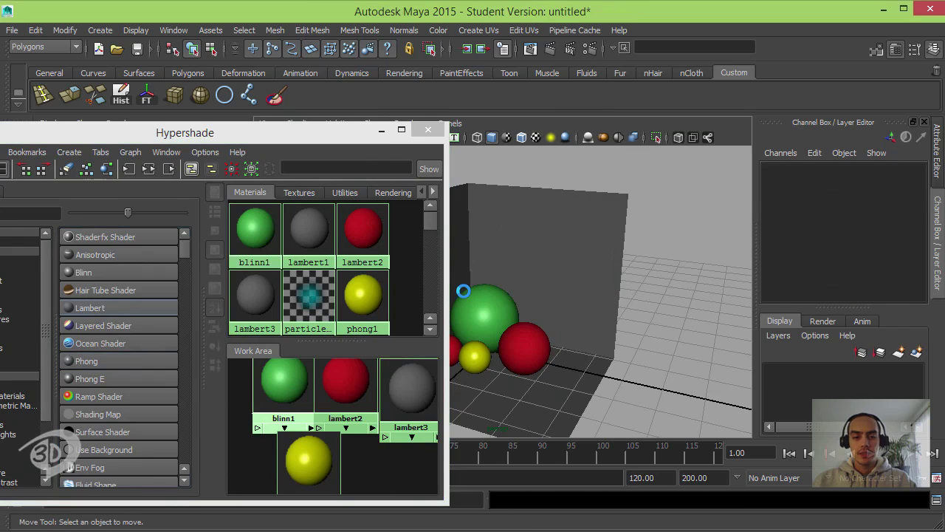
right_click_drag(411, 391, 411, 360)
left_click(411, 392)
left_click(546, 236)
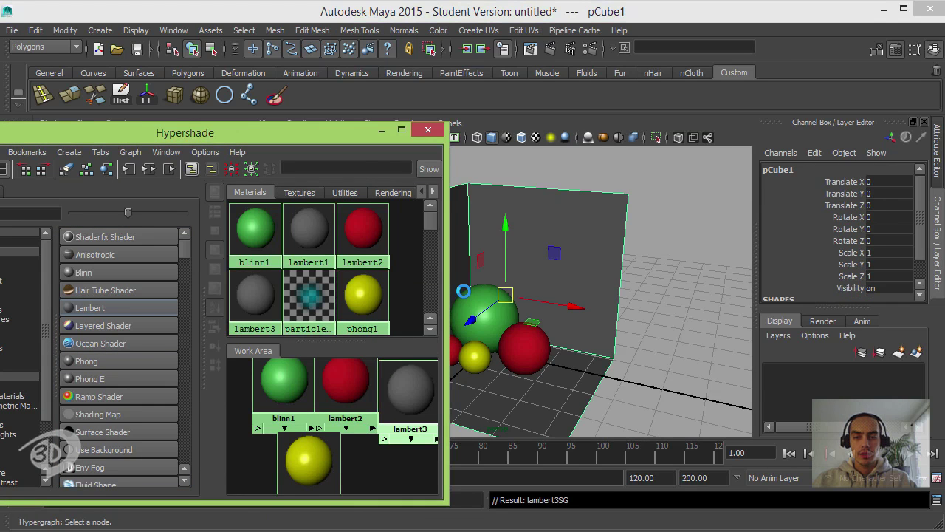
Set the open cube's Lambert material color to light grey, close the Hypershade and clear the selection
double_click(254, 296)
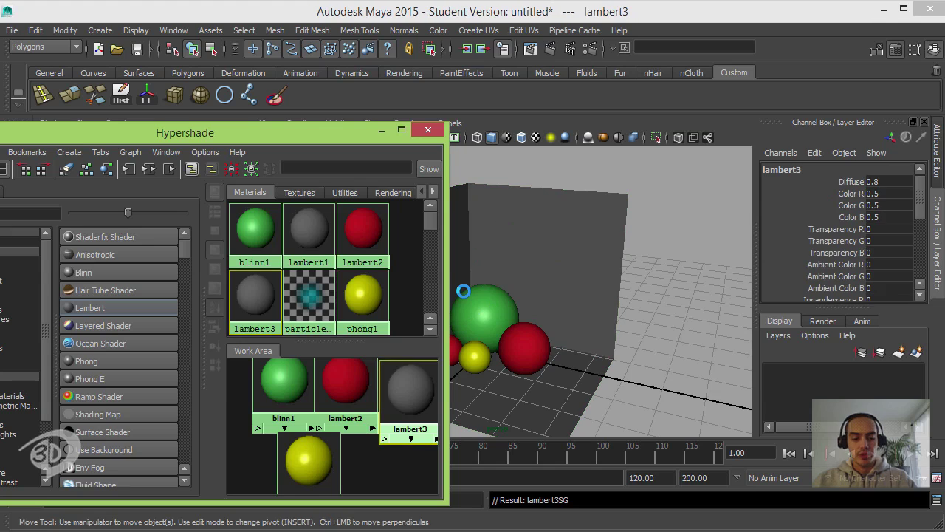
left_click(760, 335)
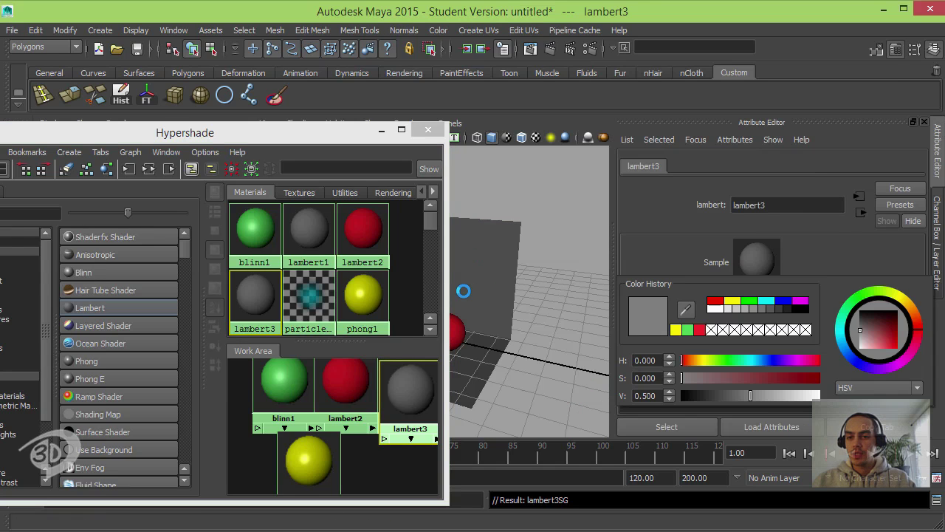
left_click_drag(750, 395, 797, 395)
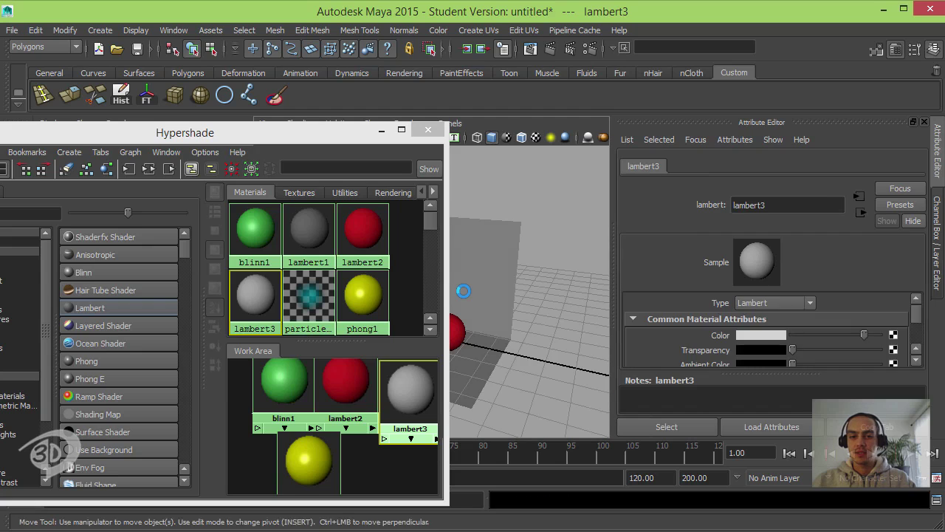
left_click(463, 291)
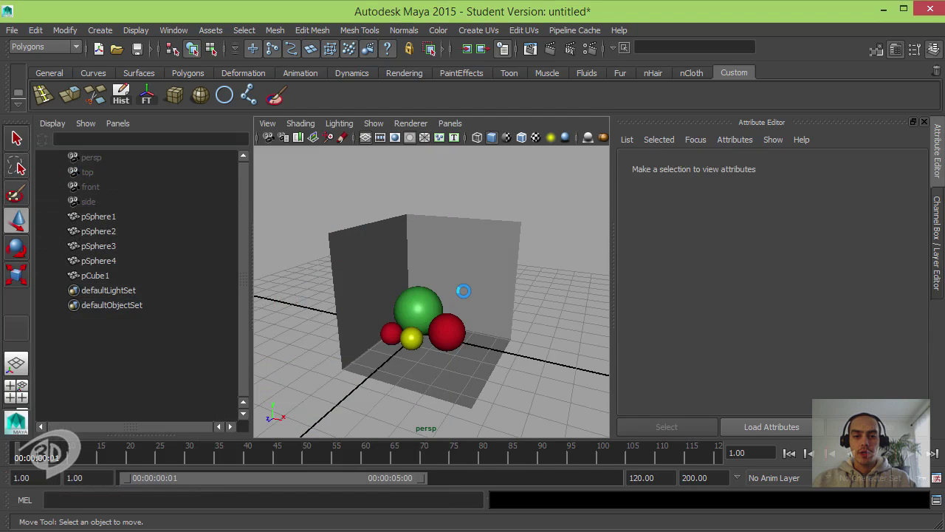
Render a close-up of the spheres in front of the light grey backdrop and close the render
scroll(463, 290, "up", 5)
mouse_move(463, 290)
middle_mouse_down("alt")
mouse_move(493, 266)
mouse_move(446, 293)
middle_mouse_up("alt")
scroll(463, 290, "up", 1)
left_click_drag(463, 291, 476, 291, "alt")
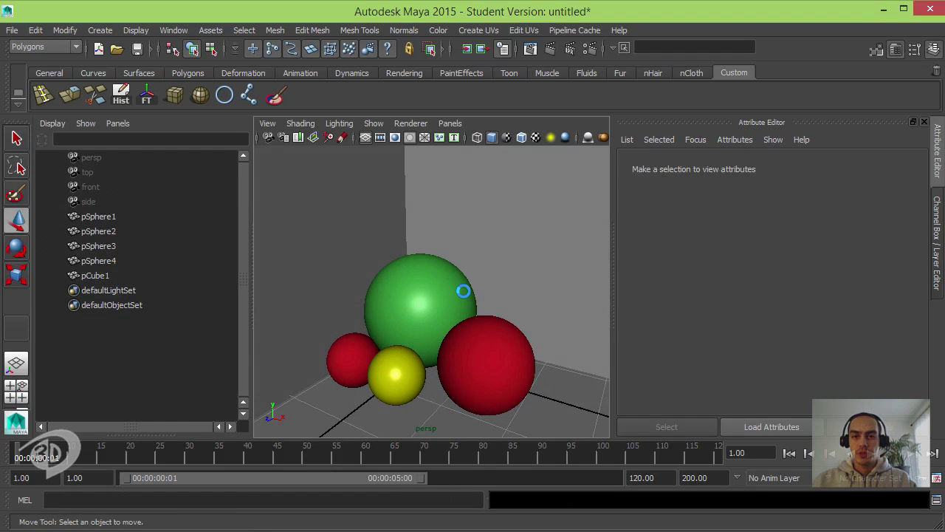
left_click(530, 48)
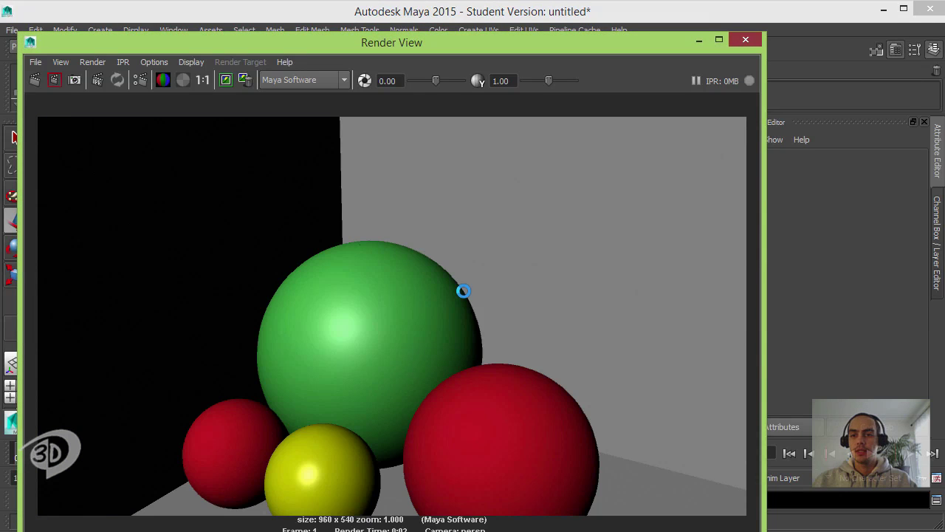
scroll(463, 291, "down", 4)
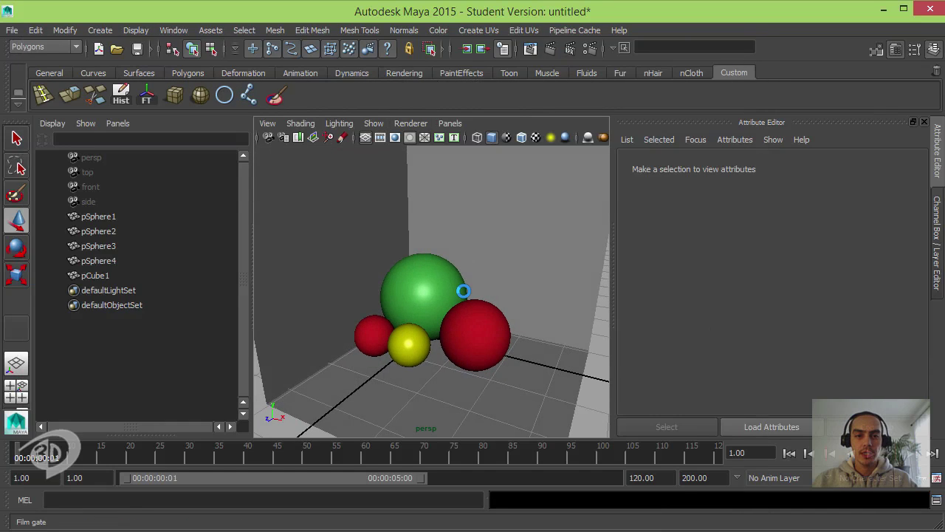
Frame the four spheres inside the displayed film gate and keyframe all transform and visibility channels of the persp camera
left_click(380, 137)
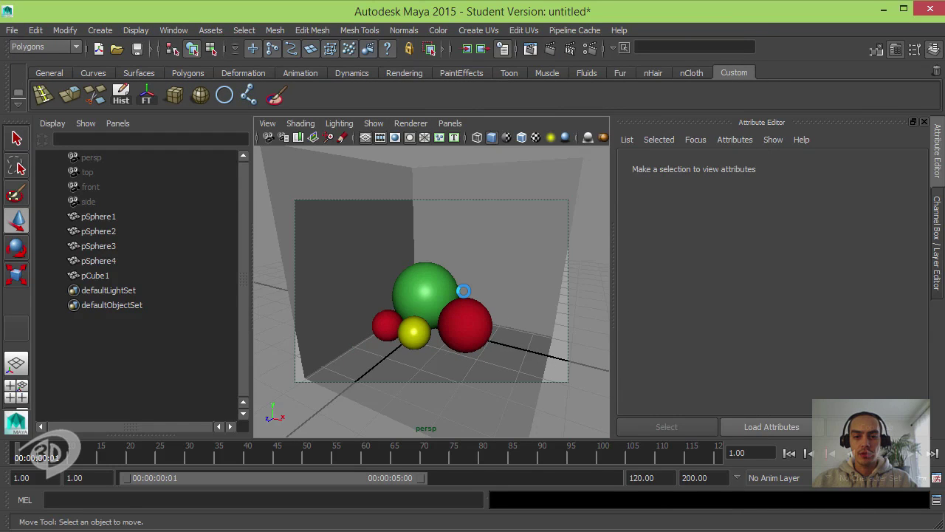
left_click_drag(463, 290, 463, 290, "alt")
left_click(91, 157)
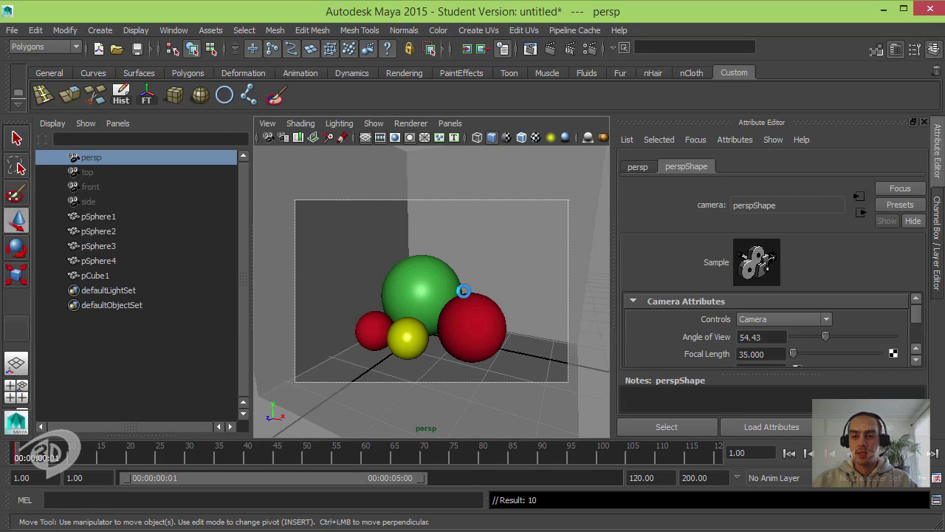
key("ctrl+a")
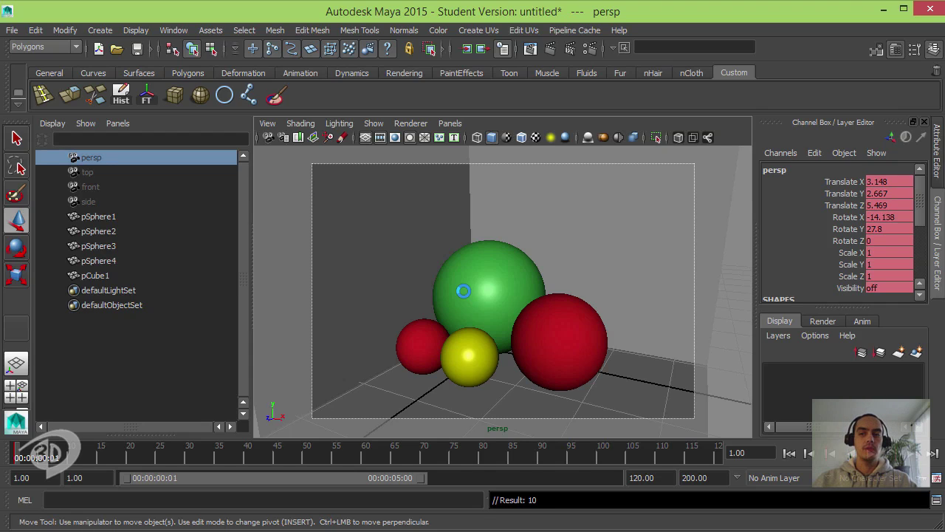
left_click_drag(464, 291, 466, 270, "alt")
key("ctrl+z")
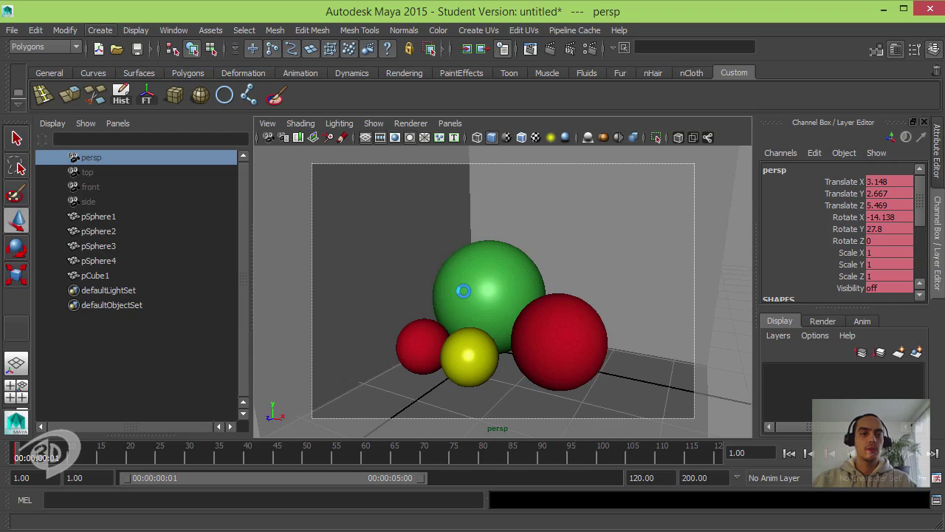
Create an ambient light and move it above the large red sphere, to about X 2.45, Y 2.29, Z 1.48
left_click(100, 30)
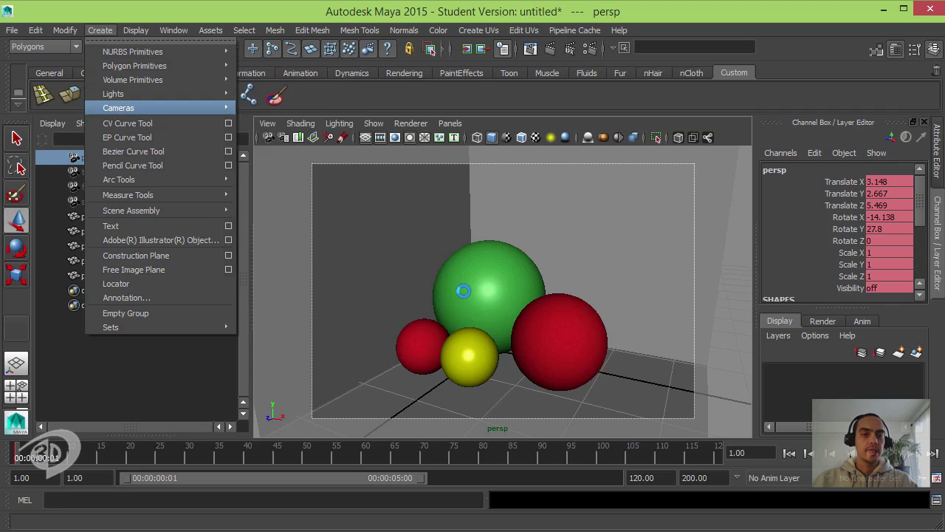
mouse_move(118, 94)
left_click(269, 102)
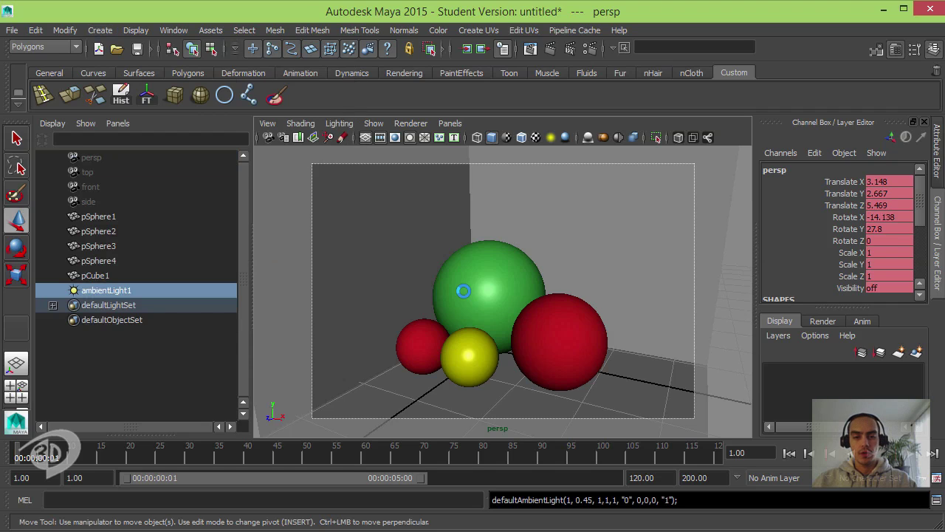
left_click_drag(488, 332, 402, 229)
left_click_drag(517, 226, 699, 238)
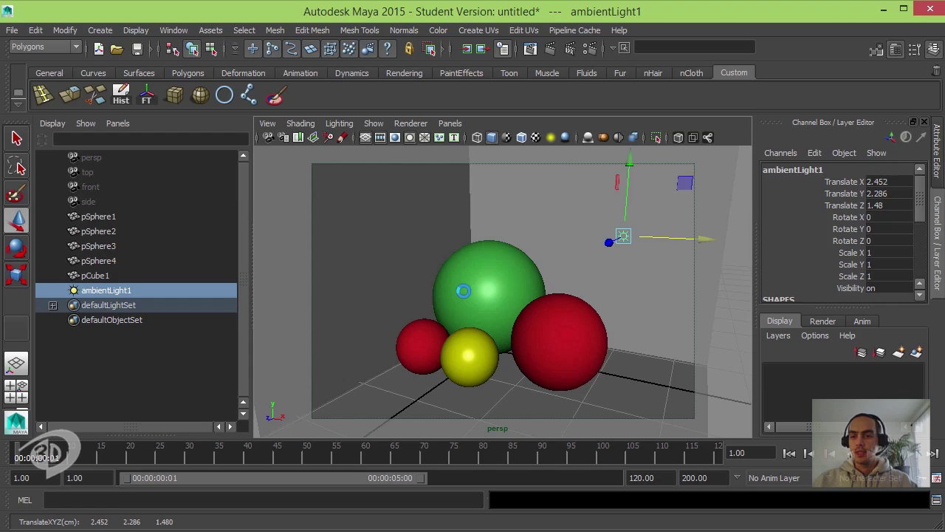
Set the ambient light's intensity to 0.3 and render the current frame to check it
scroll(842, 229, "down", 3)
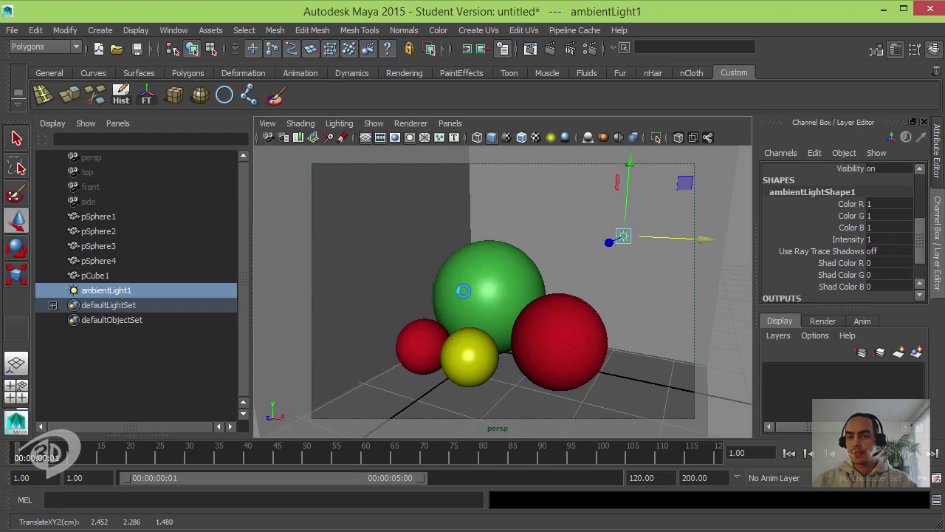
left_click(889, 243)
type(".")
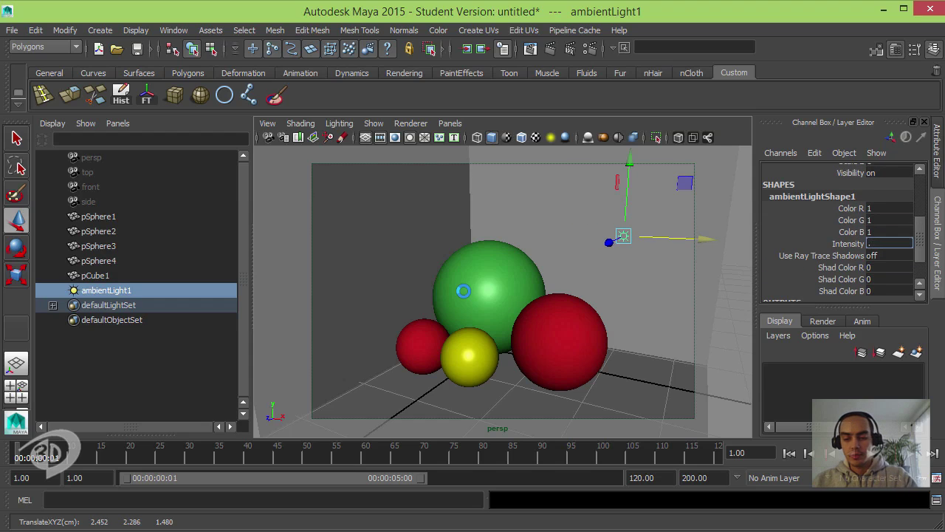
type("3")
key("Return")
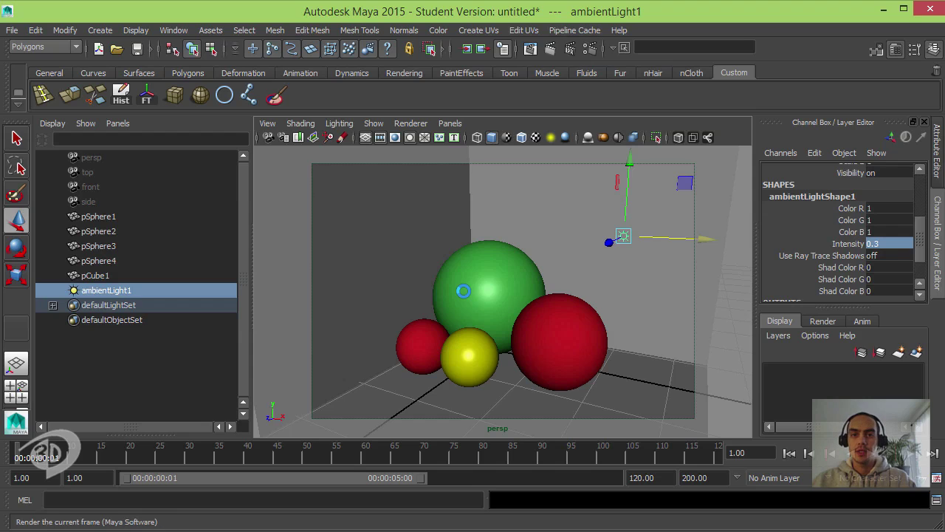
left_click(550, 49)
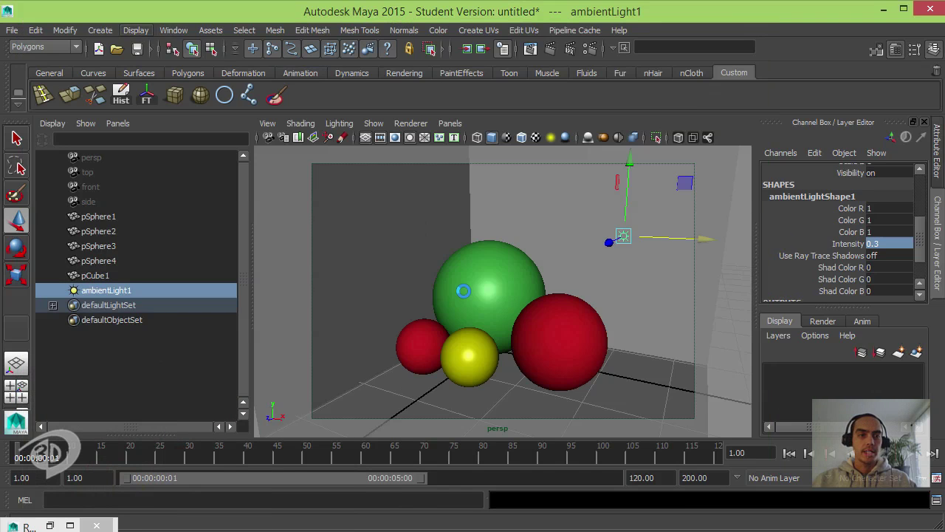
Create a point light and move it above the small red sphere, in front of the dark backdrop wall
left_click(100, 31)
mouse_move(147, 94)
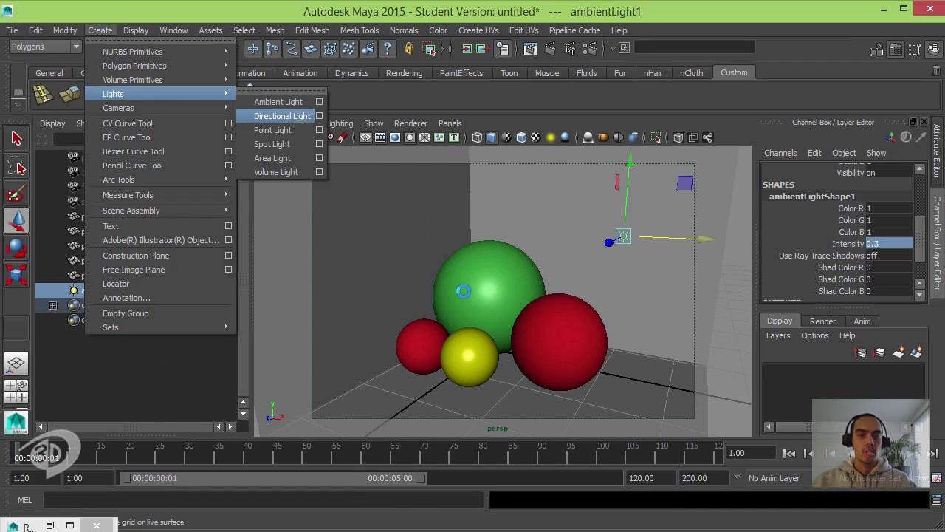
left_click(272, 130)
left_click_drag(489, 281, 489, 161)
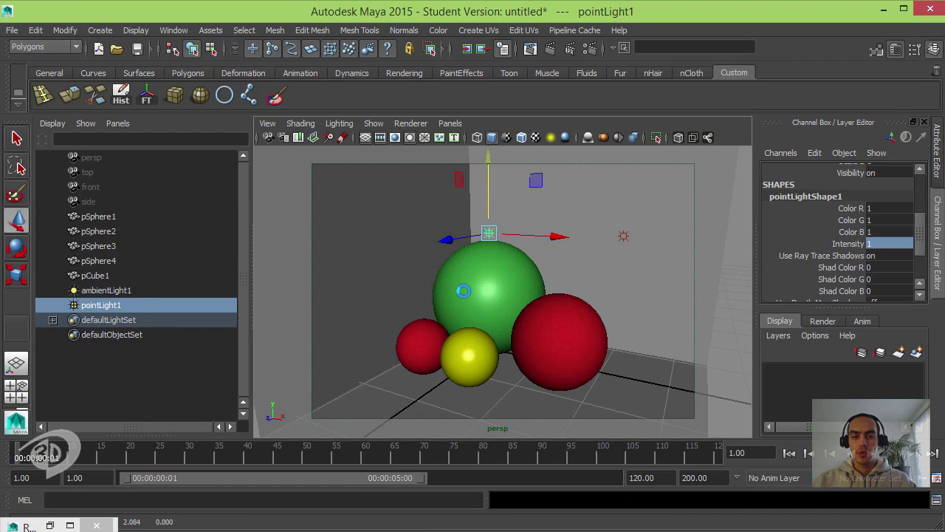
left_click_drag(489, 228, 386, 210)
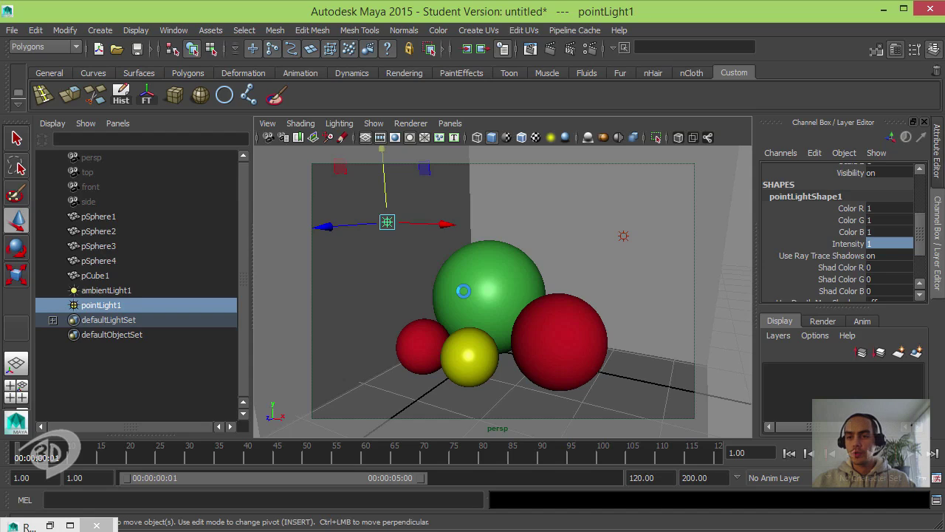
Set the point light's intensity to 0.75, render the frame and minimize the render window
type(".")
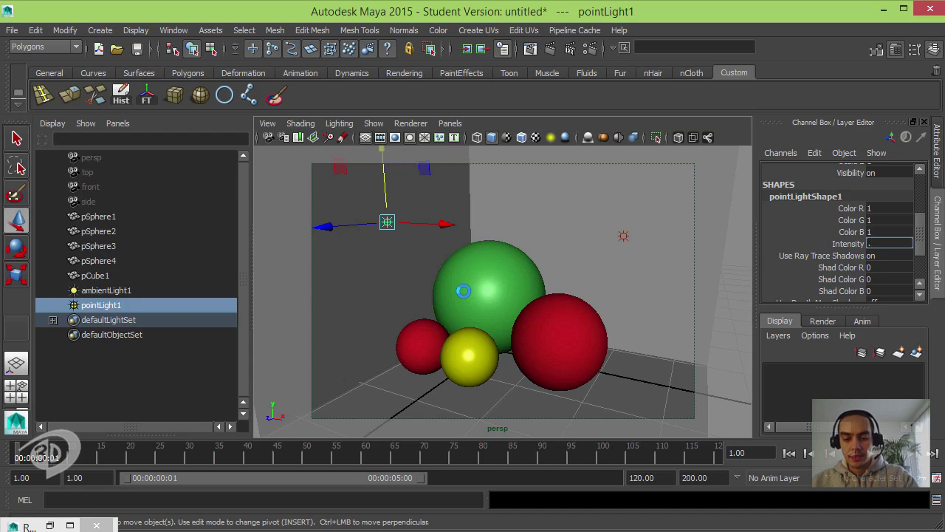
type("75")
key("Return")
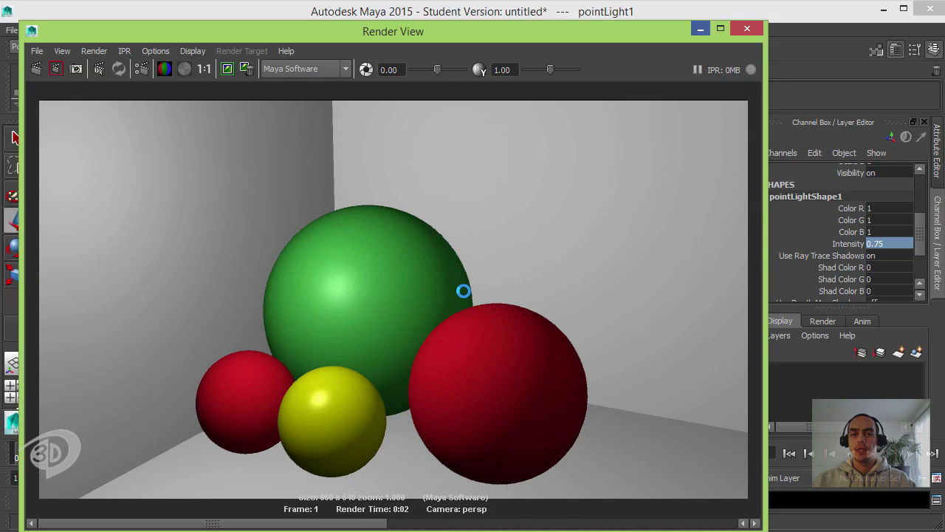
left_click(701, 29)
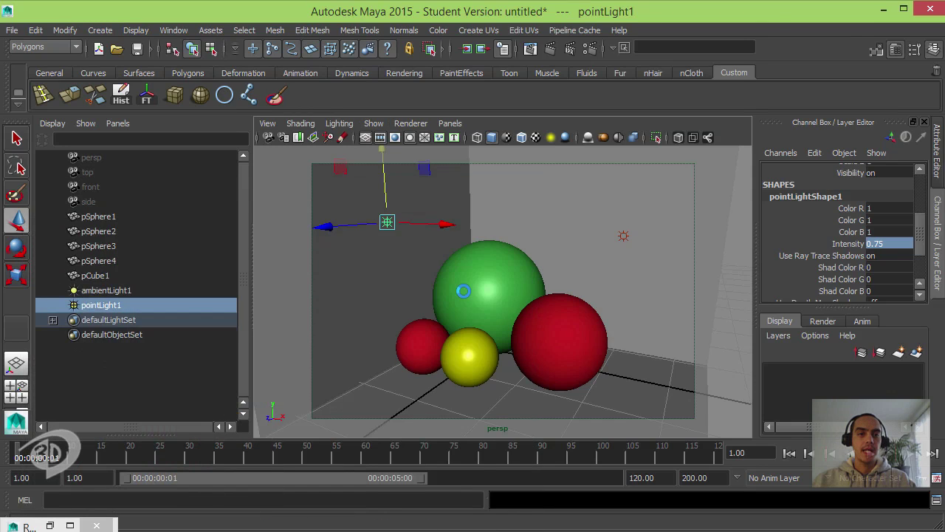
Create a directional light above the green sphere, rotate it to shine diagonally downward, and check it in a render
left_click(100, 31)
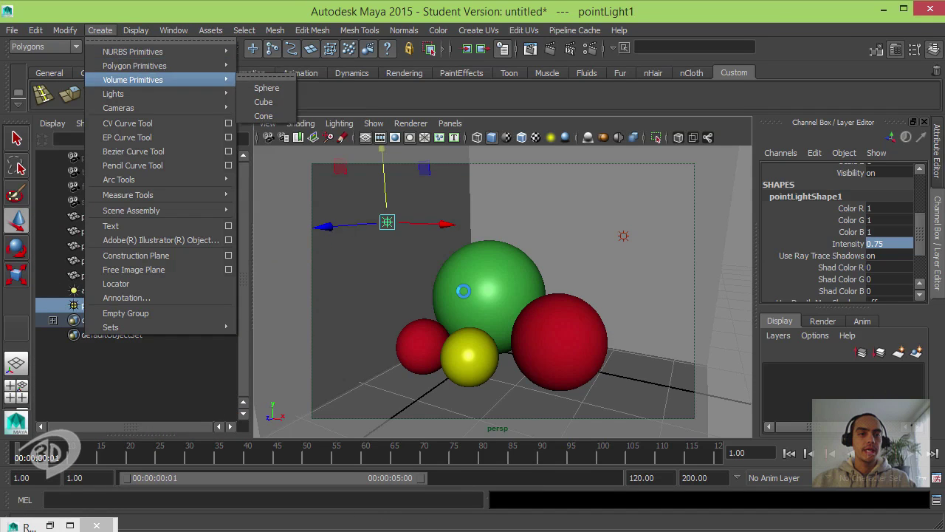
key("Escape")
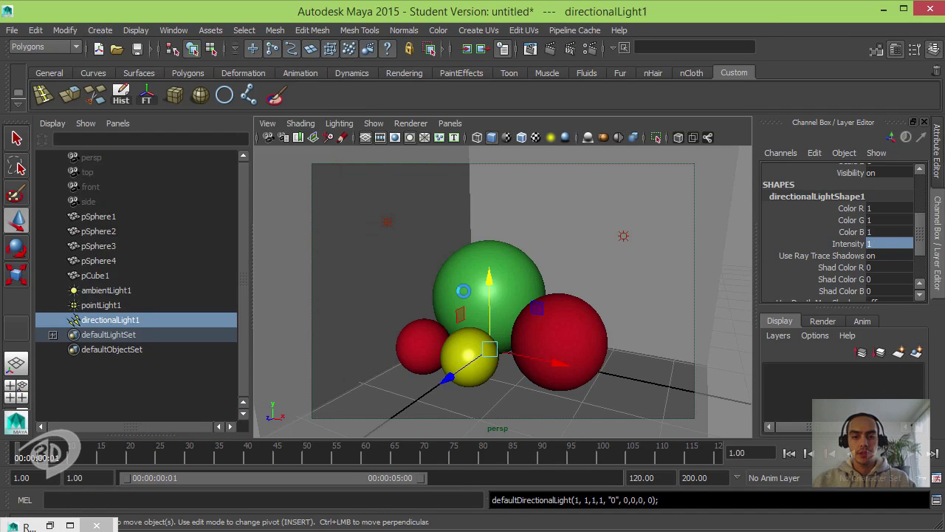
key("e")
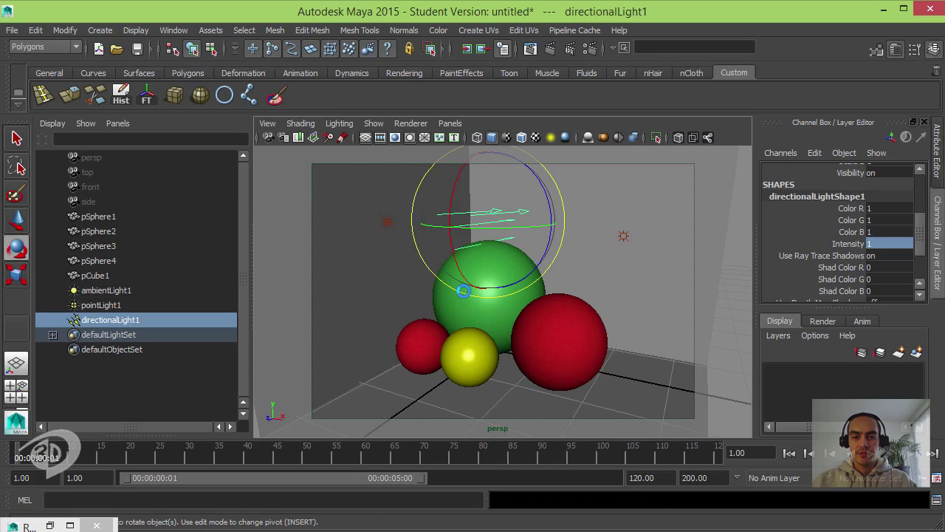
left_click_drag(464, 243, 460, 250)
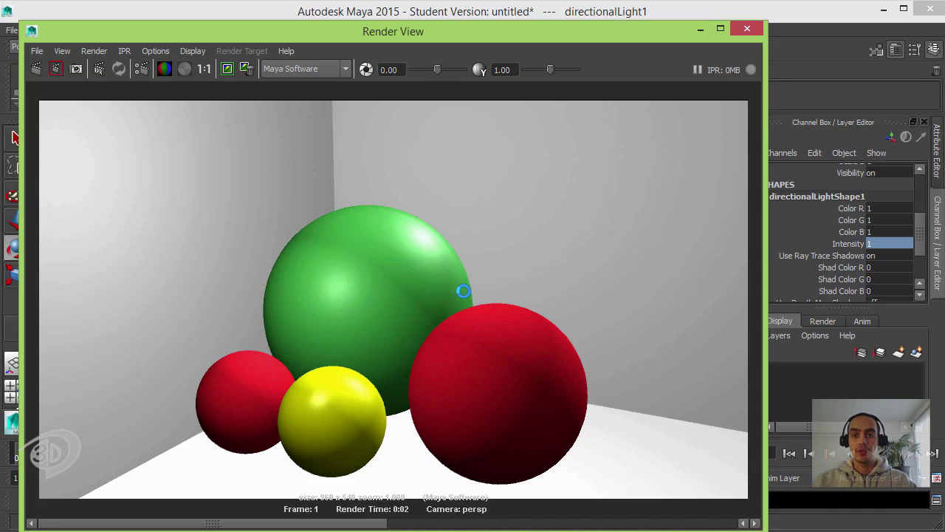
left_click(700, 28)
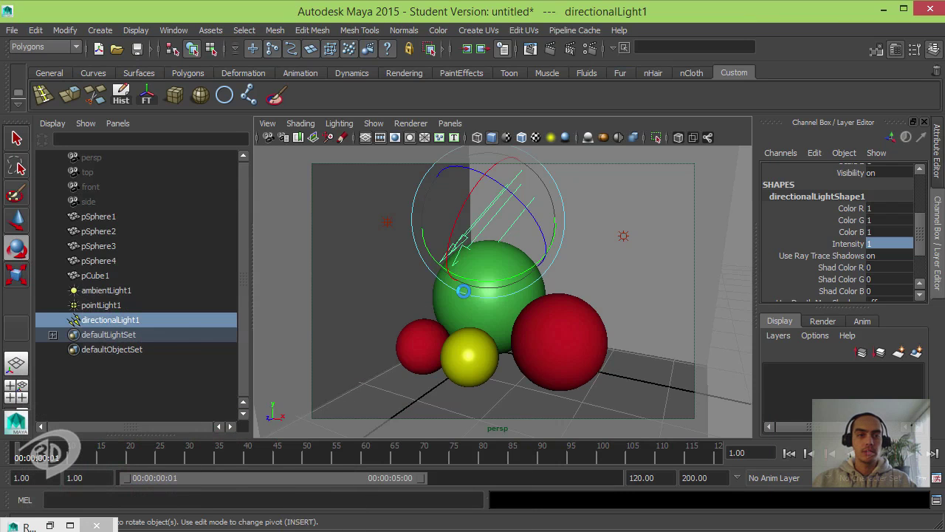
Unlink pCube1 from directionalLight1 with light-centric light linking in the Relationship Editor and close the editor
left_click(173, 30)
mouse_move(222, 94)
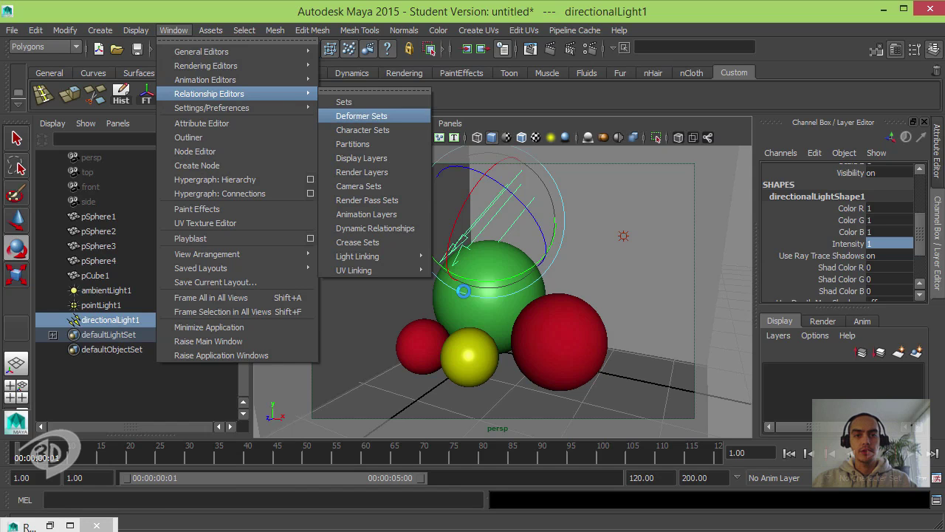
mouse_move(362, 256)
left_click(472, 264)
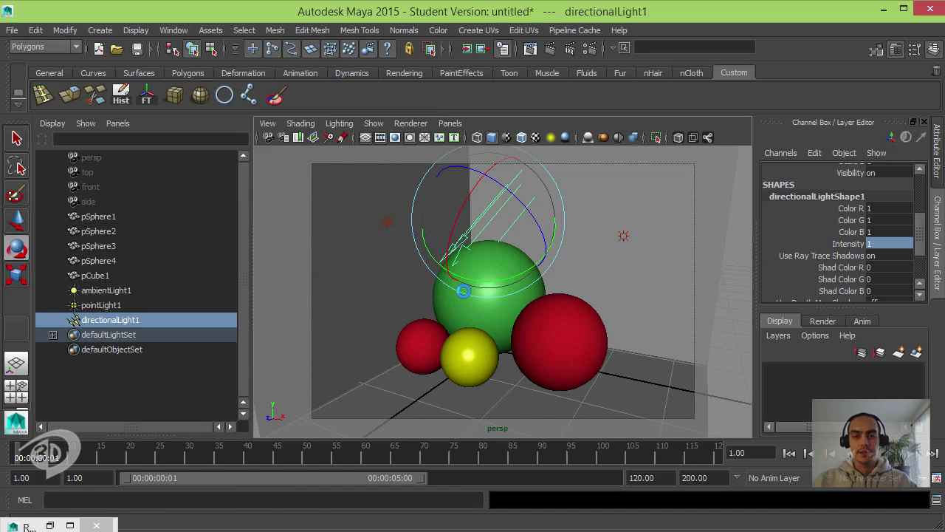
left_click_drag(664, 149, 225, 74)
left_click(167, 210)
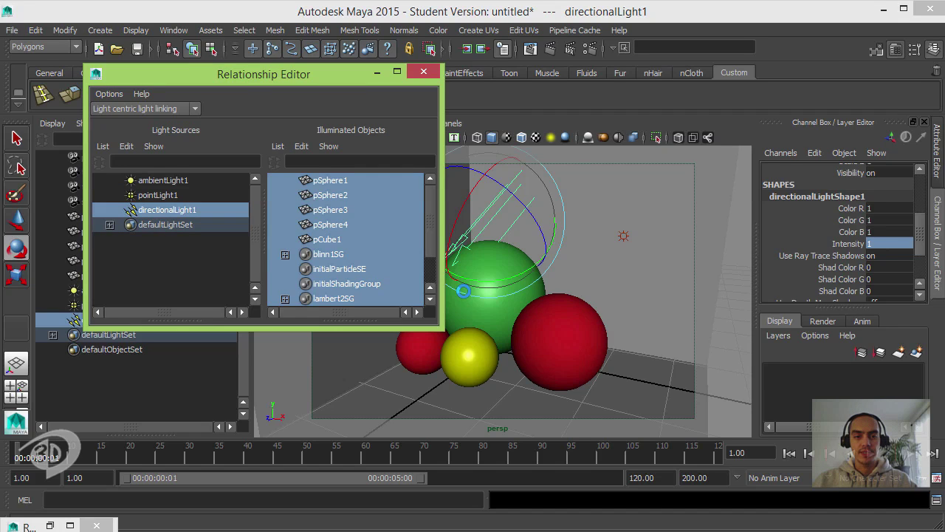
left_click(326, 239)
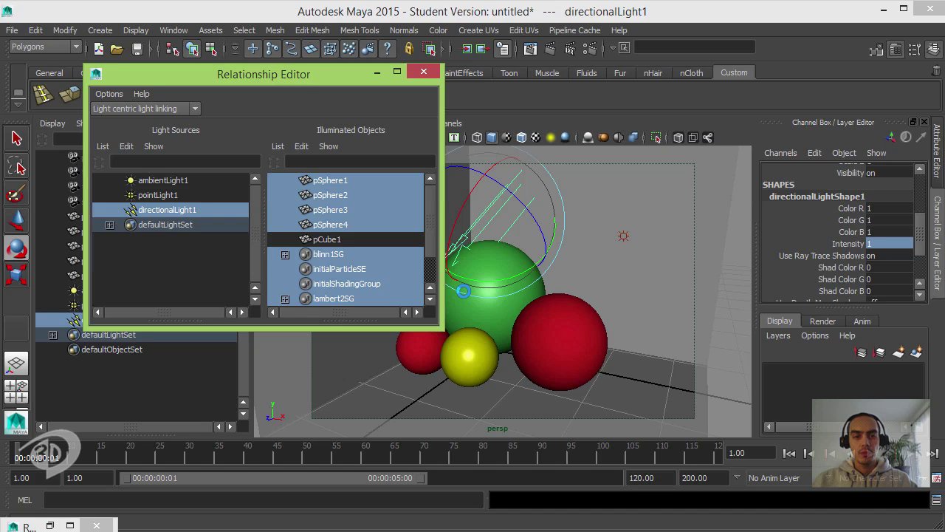
left_click(423, 71)
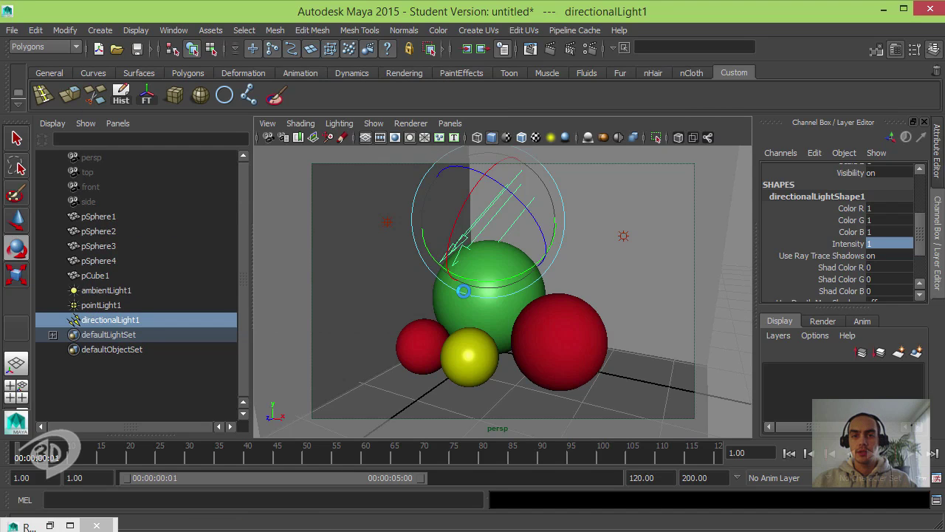
Render the frame with the changed light linking, keep the image in the Render View and minimize it
left_click(550, 48)
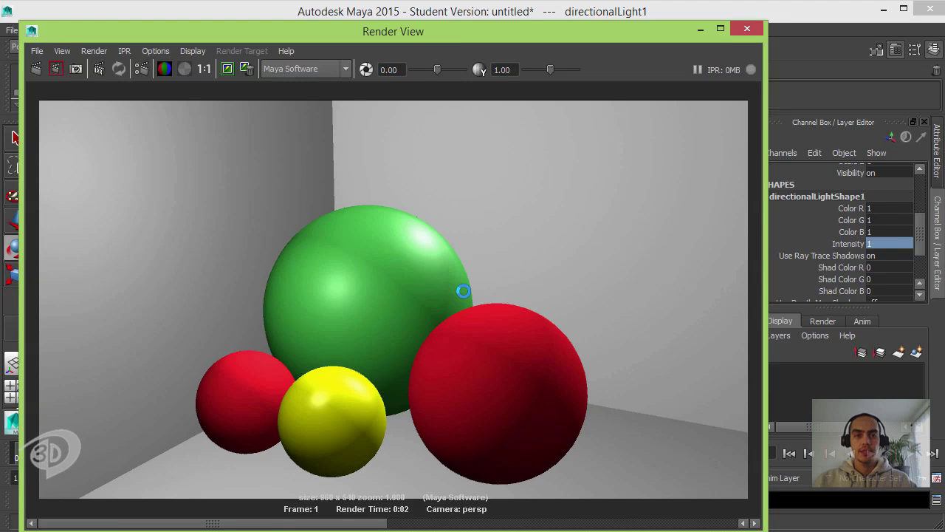
left_click(228, 69)
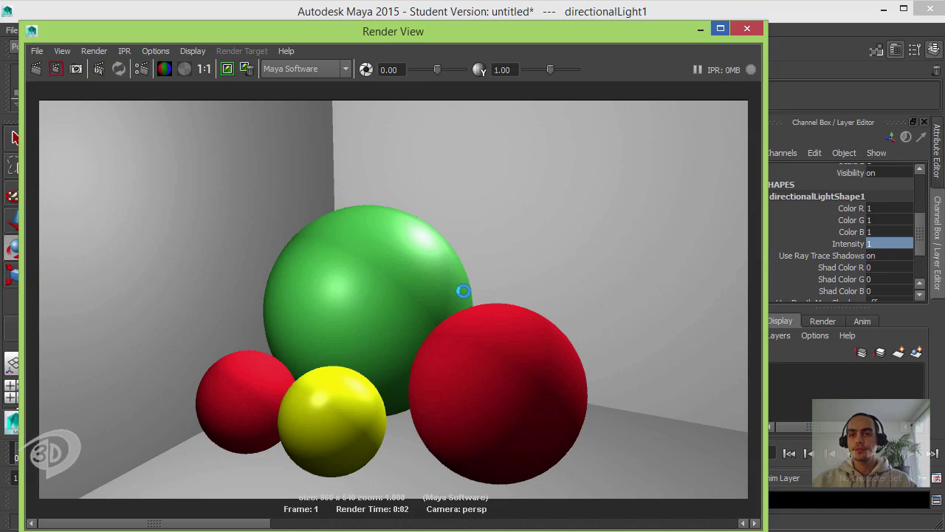
left_click(701, 29)
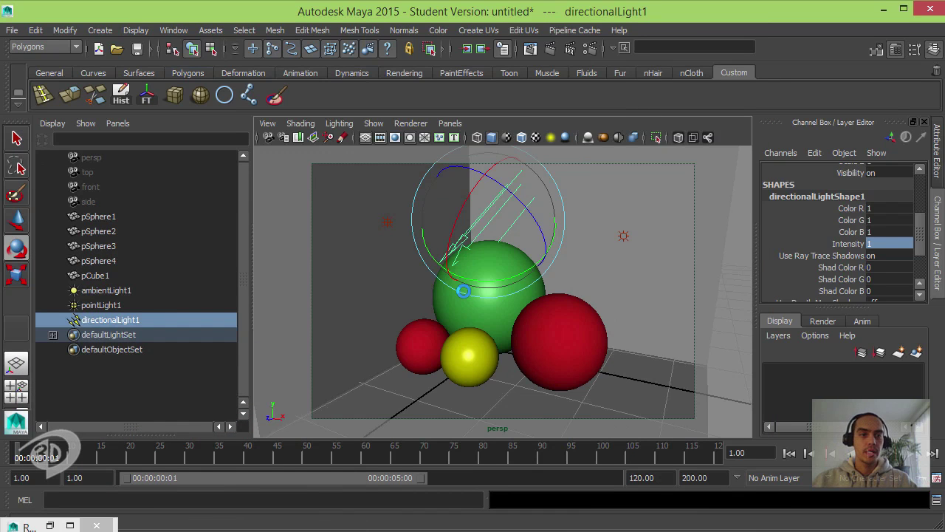
Create a second point light and move it above the large red sphere, to about Y 2.3 and Z 2.9
left_click(100, 30)
mouse_move(148, 94)
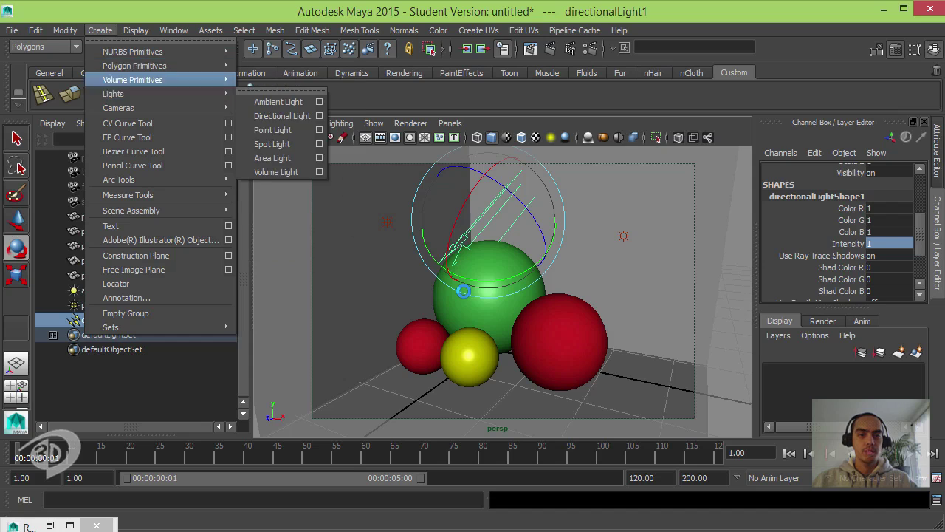
left_click(272, 130)
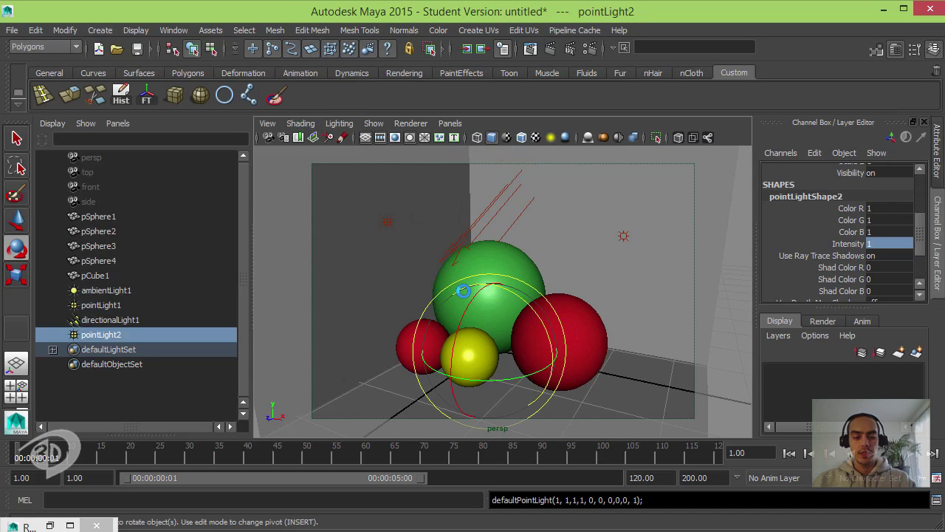
key("w")
left_click_drag(490, 348, 582, 251)
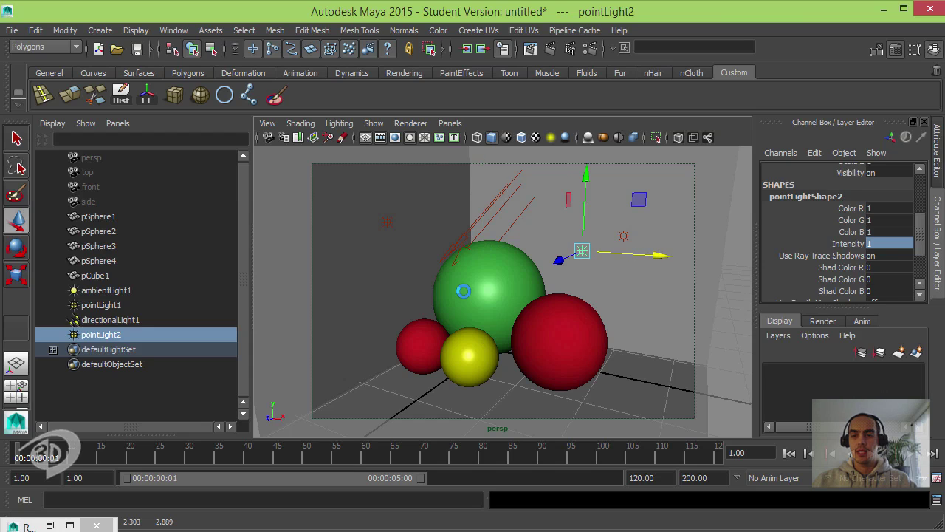
Turn on depth map shadows for the second point light
key("ctrl+a")
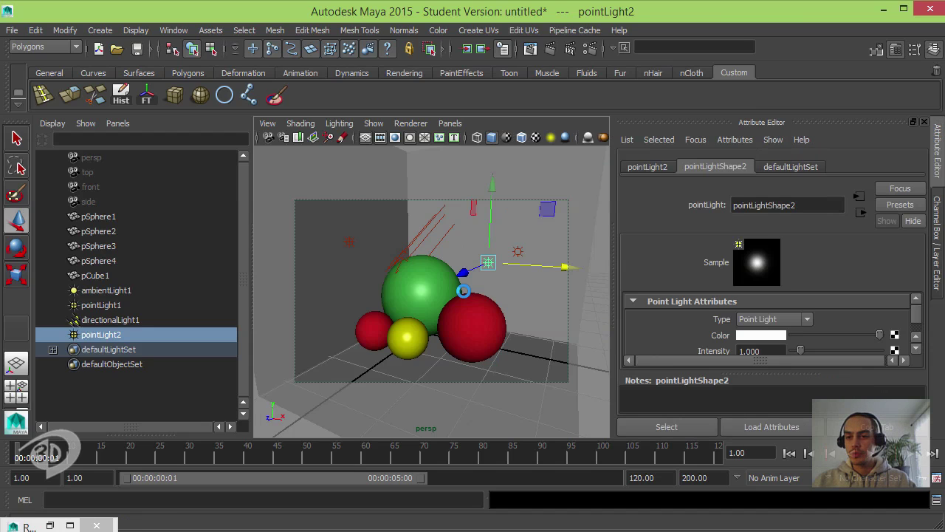
scroll(768, 325, "down", 5)
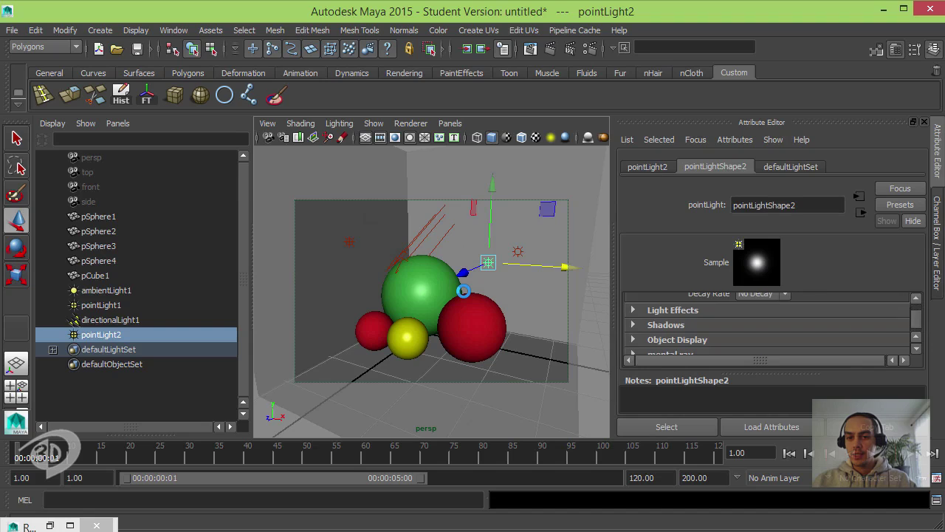
left_click(665, 325)
scroll(742, 333, "down", 2)
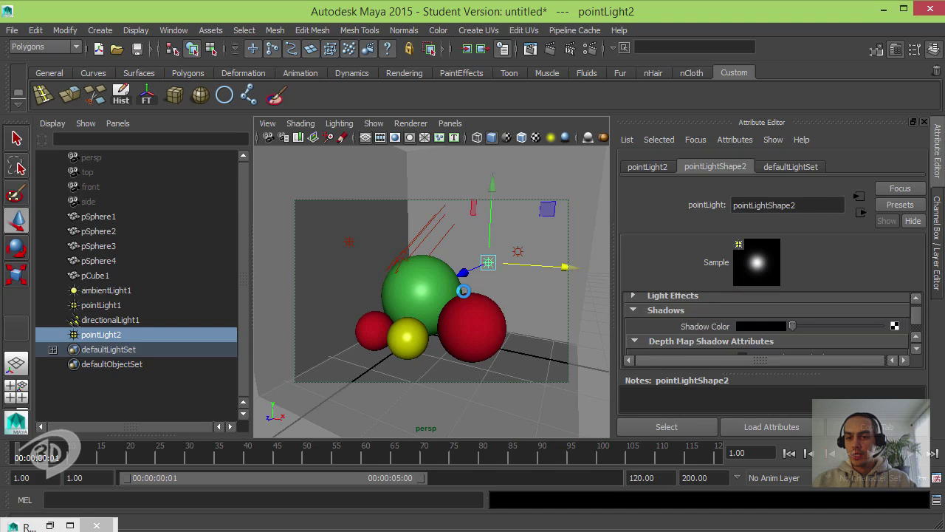
left_click(742, 343)
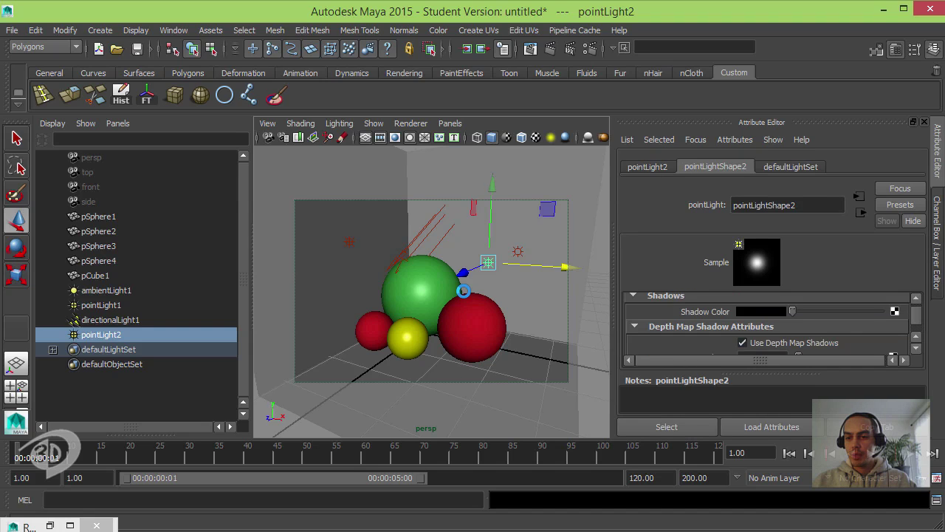
Set the second point light's depth map shadow resolution to 2048
scroll(743, 332, "down", 1)
left_click(761, 328)
type("2")
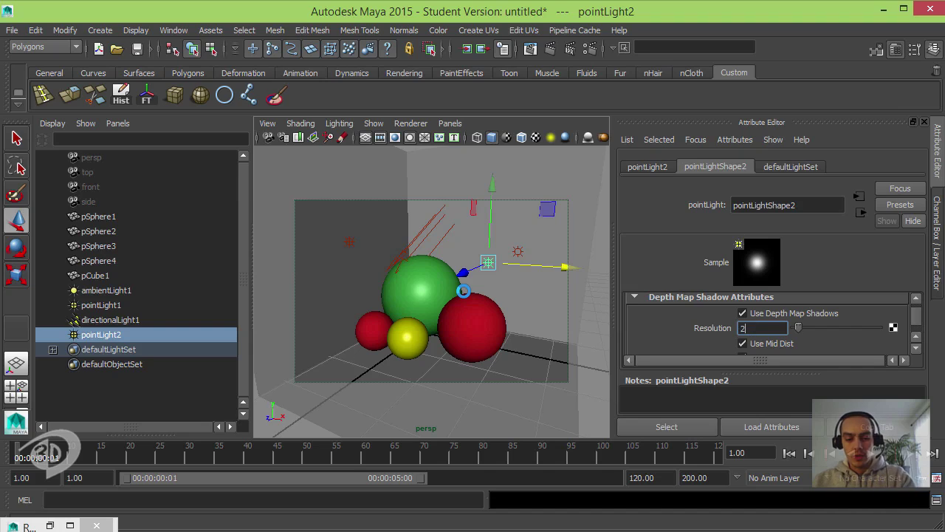
type("024")
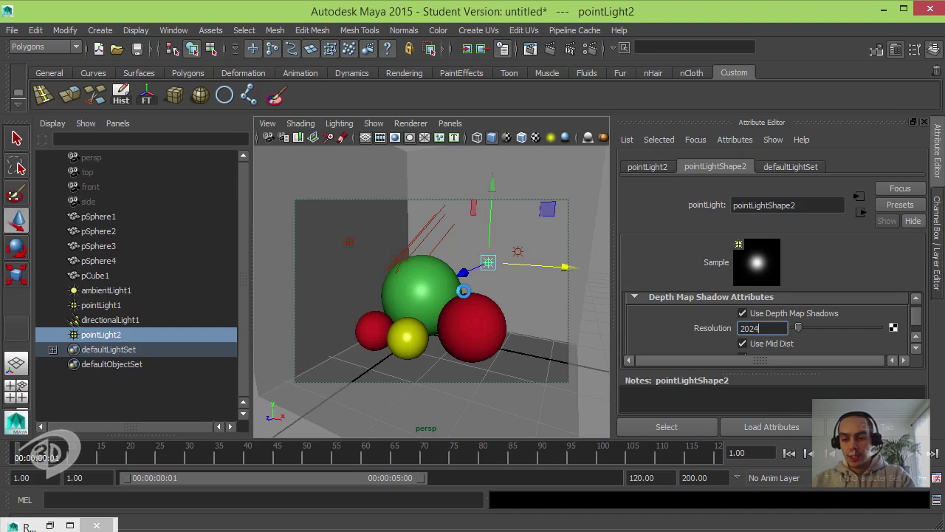
key("Return")
left_click(752, 328)
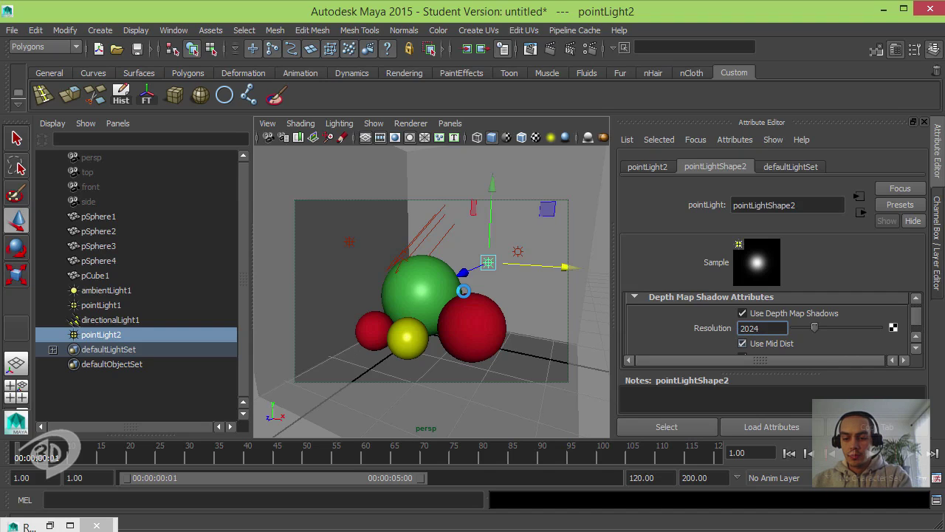
type("4")
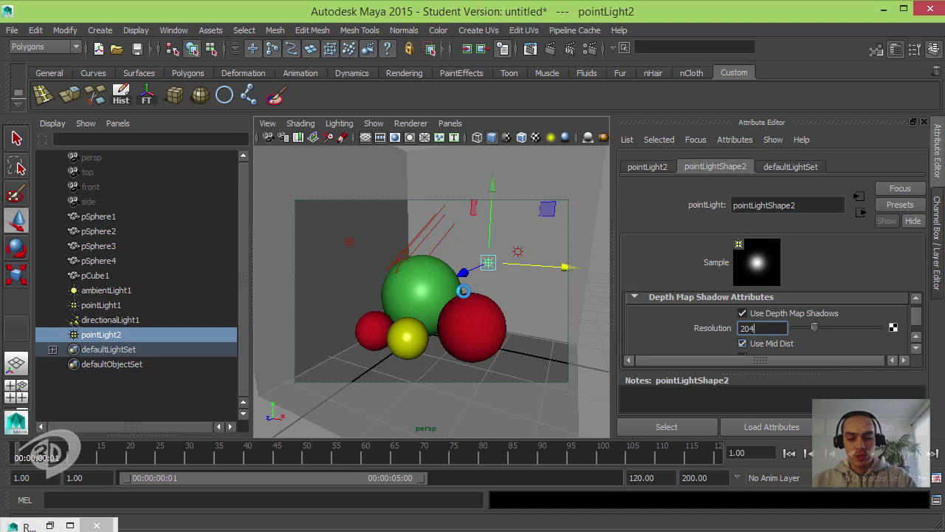
type("8")
key("Return")
Set the filter size of the second point light's depth map shadows to 5
scroll(768, 325, "down", 4)
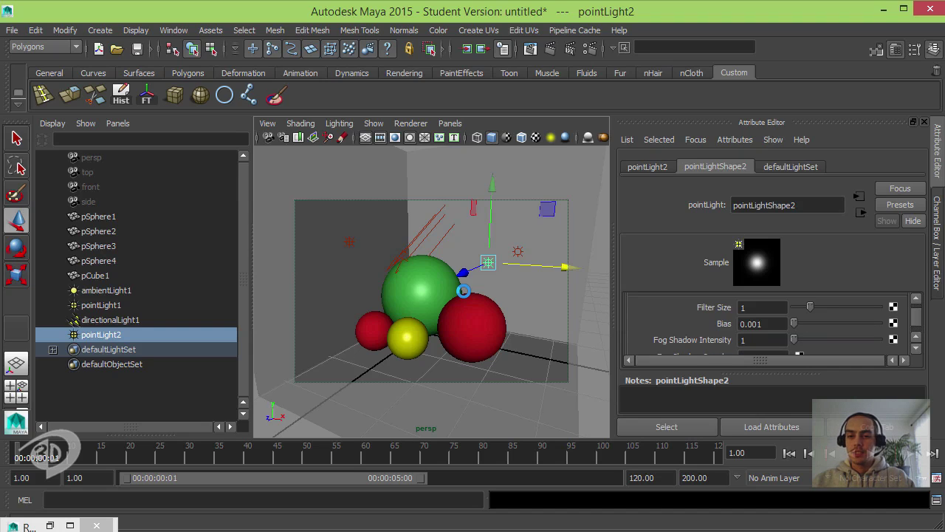
left_click(760, 307)
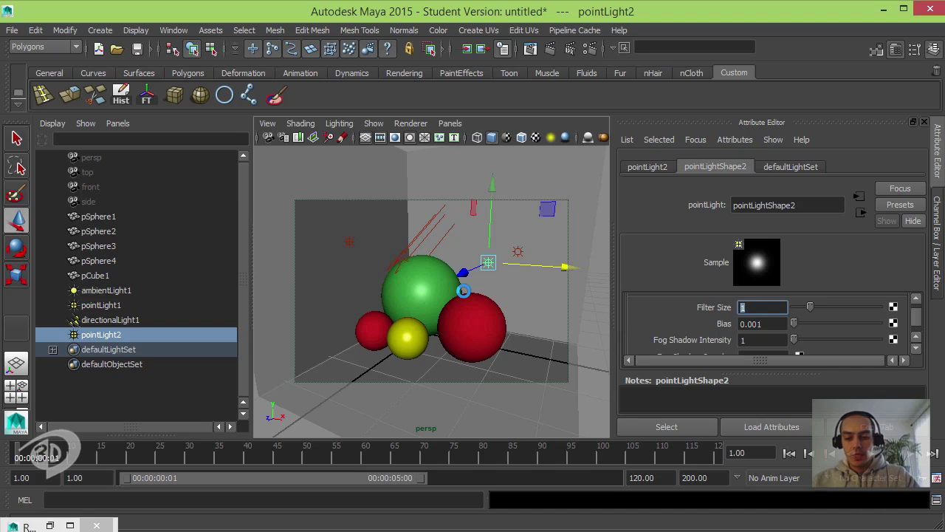
type("5")
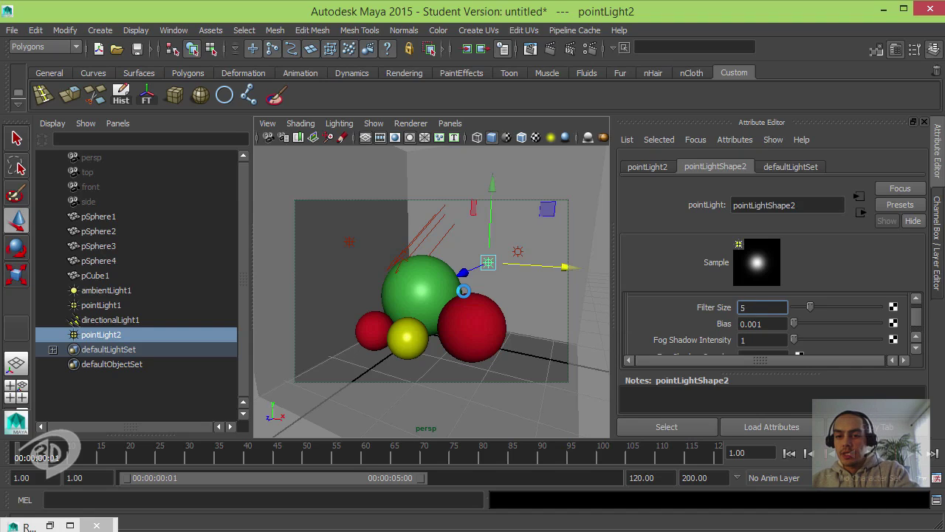
key("Return")
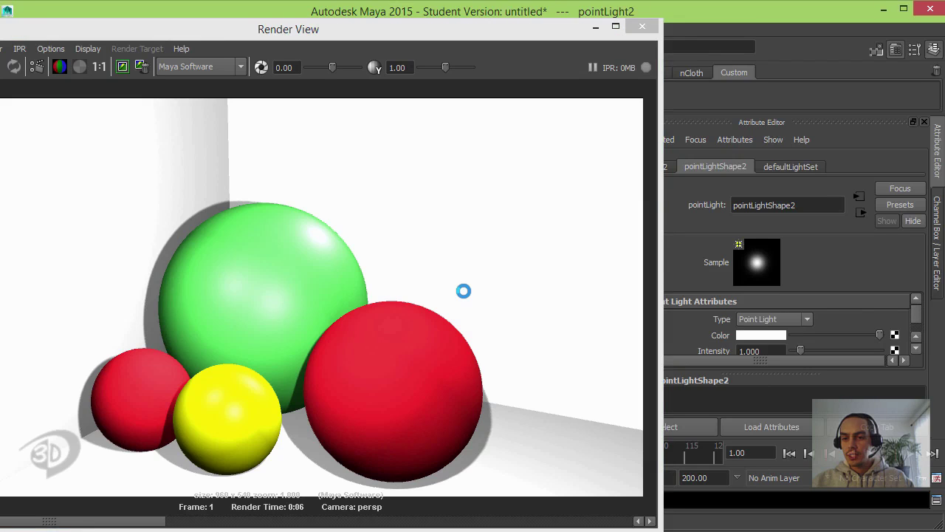
Set the second point light's intensity to 0.5
double_click(760, 351)
key("BackSpace")
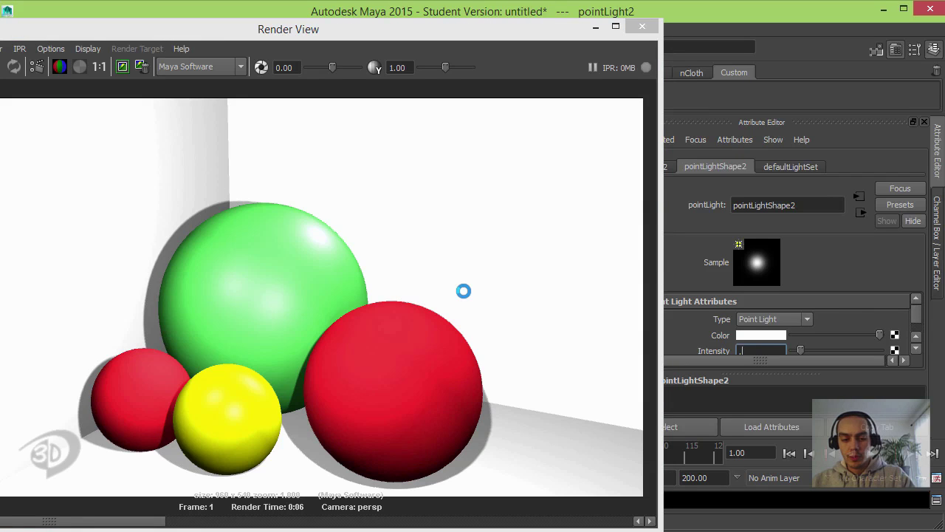
type("0.5")
key("Return")
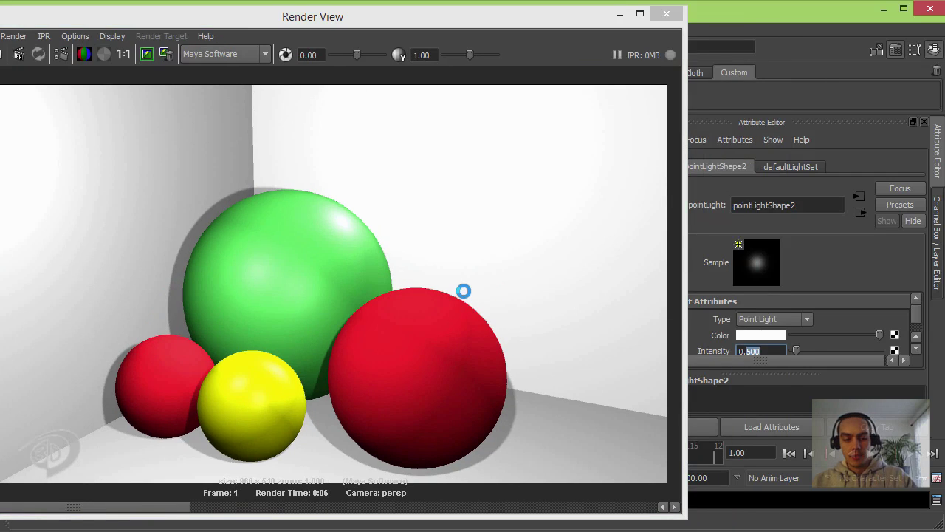
Lower the second point light's intensity to 0.3 and minimize the Render View
type("0.3")
key("Return")
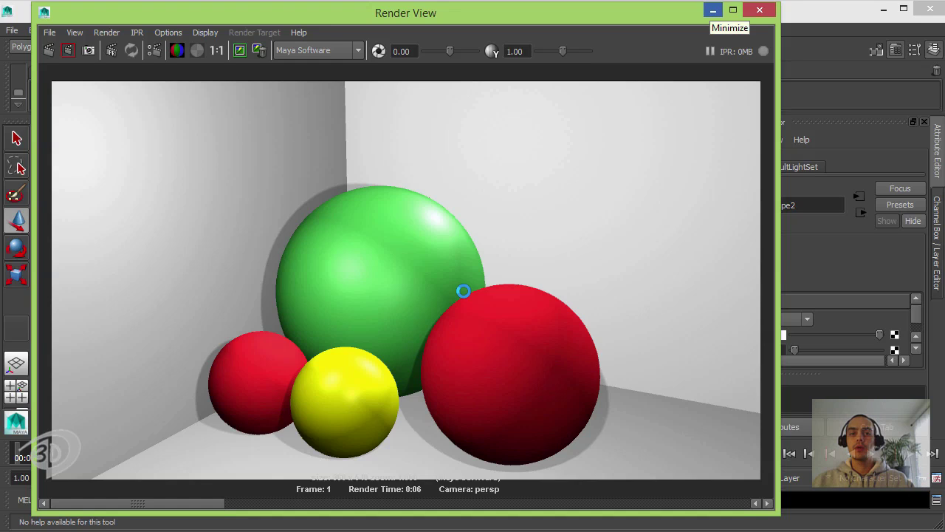
left_click(713, 10)
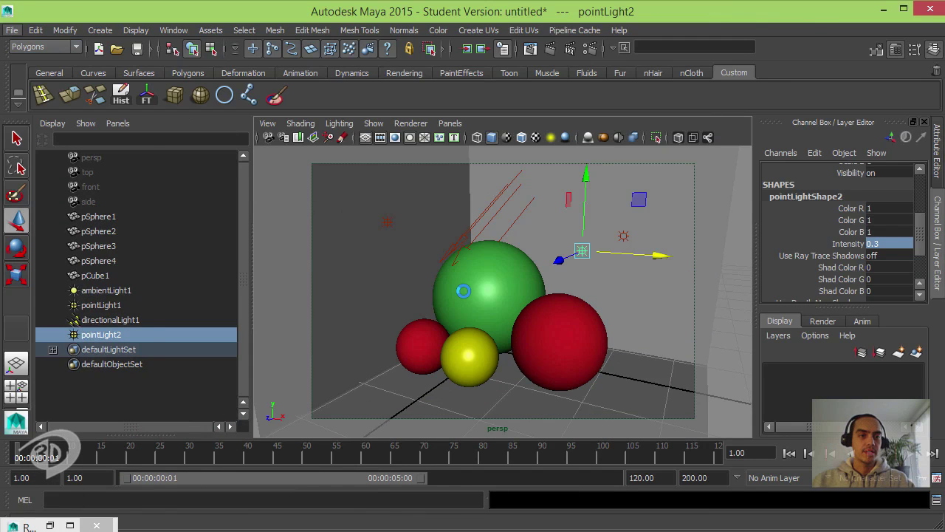
Start saving the scene under a new name, create a folder called Render inside the project's scenes folder and open it
left_click(13, 30)
left_click(44, 93)
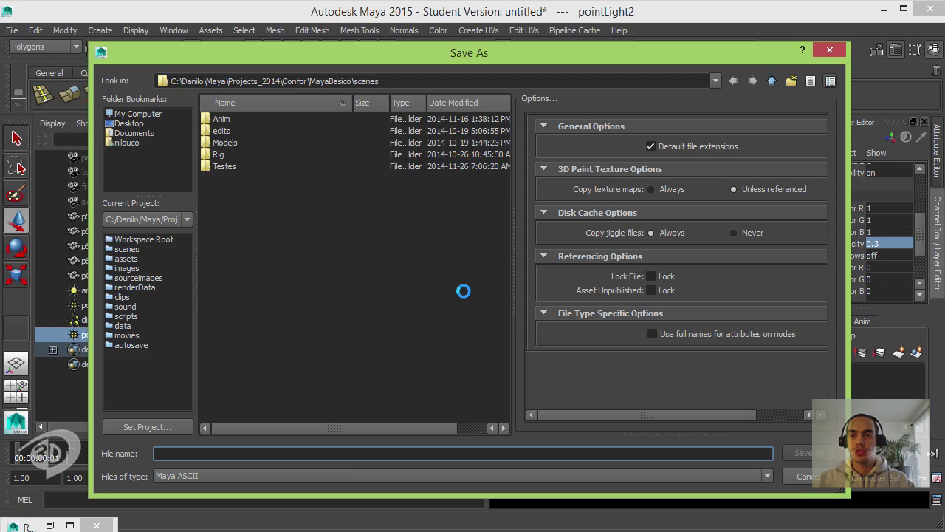
left_click(791, 81)
type("Render")
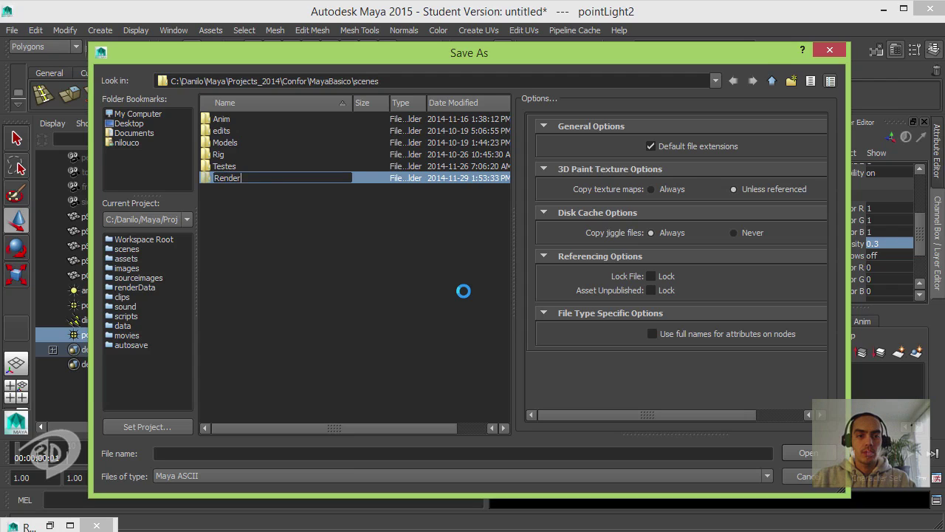
key("Return")
key("Return")
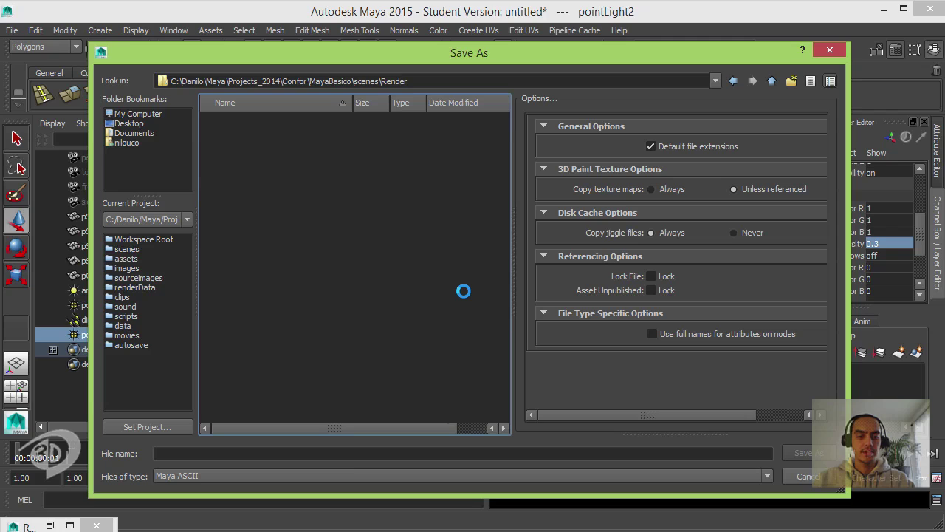
Save the scene in the Render folder as the Maya ASCII file Render_Teste_Comp_A_00
type("Render")
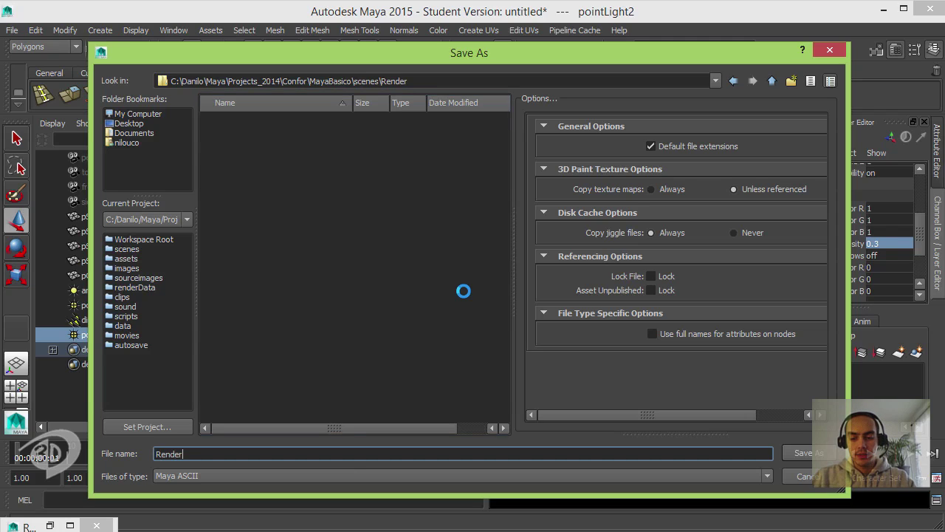
type("_Tes")
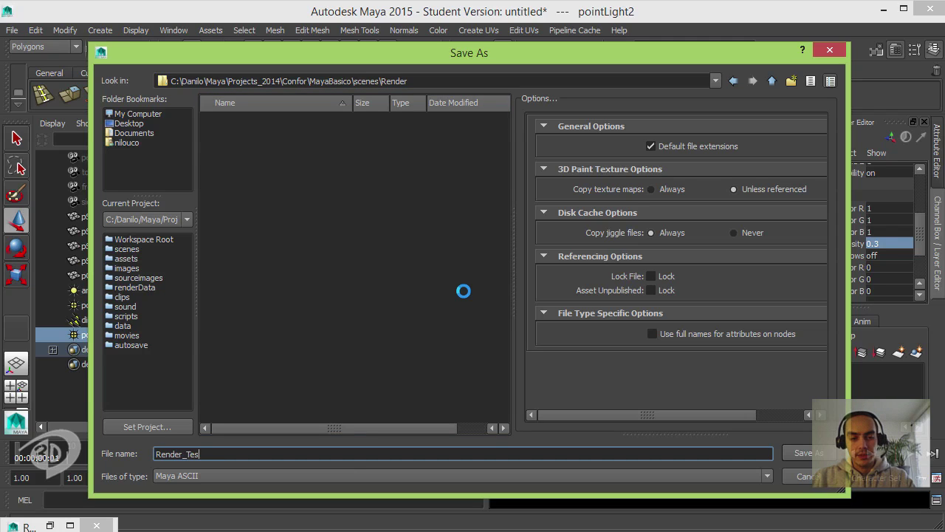
type("te_")
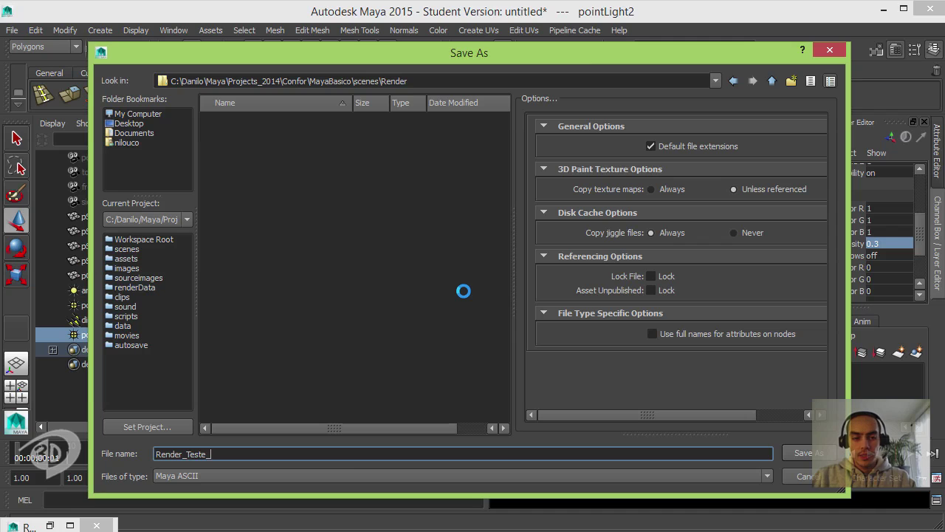
type("Comp_")
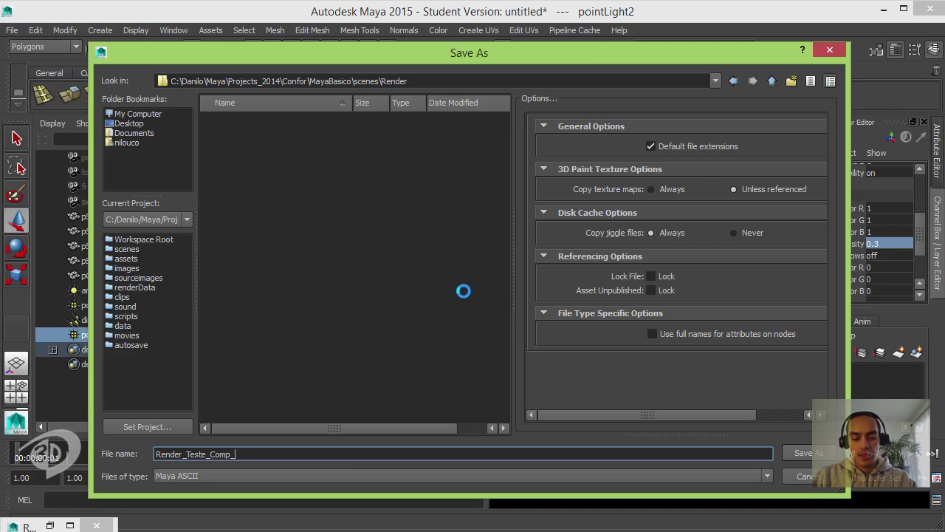
type("A_00")
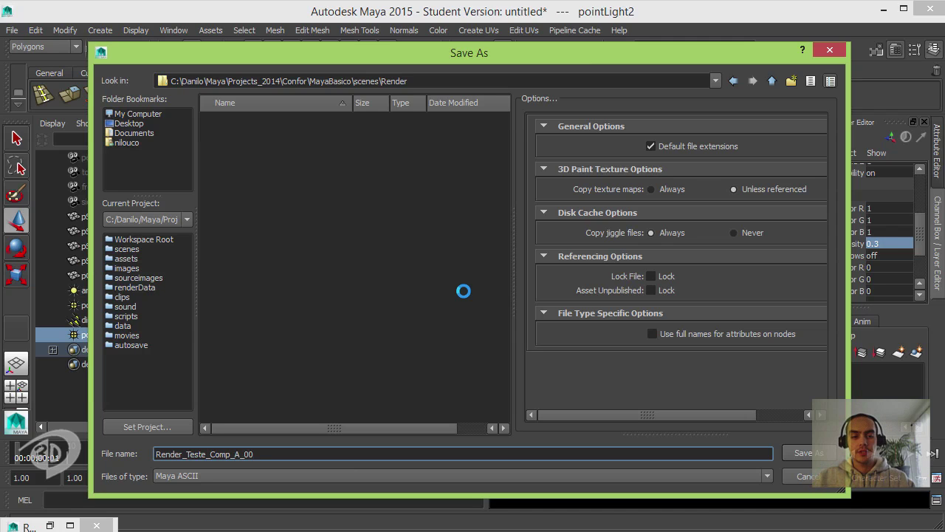
key("Return")
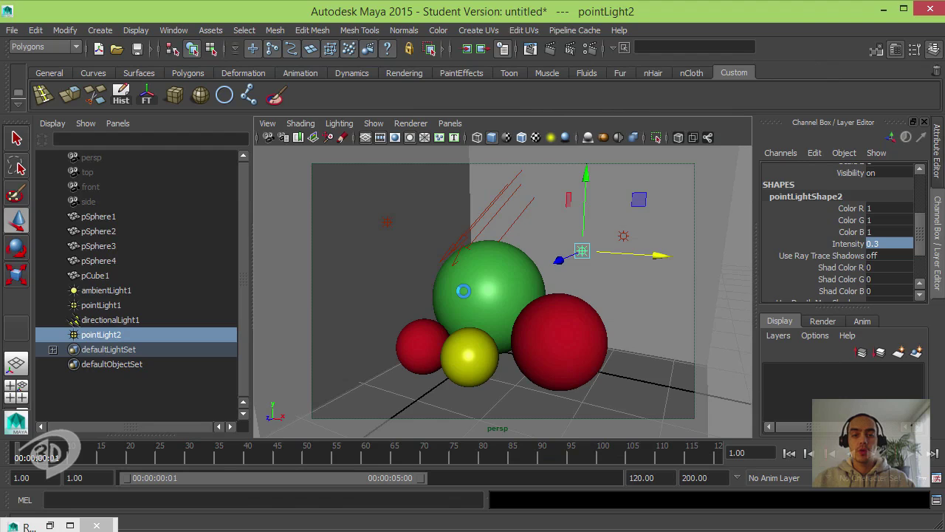
key("Return")
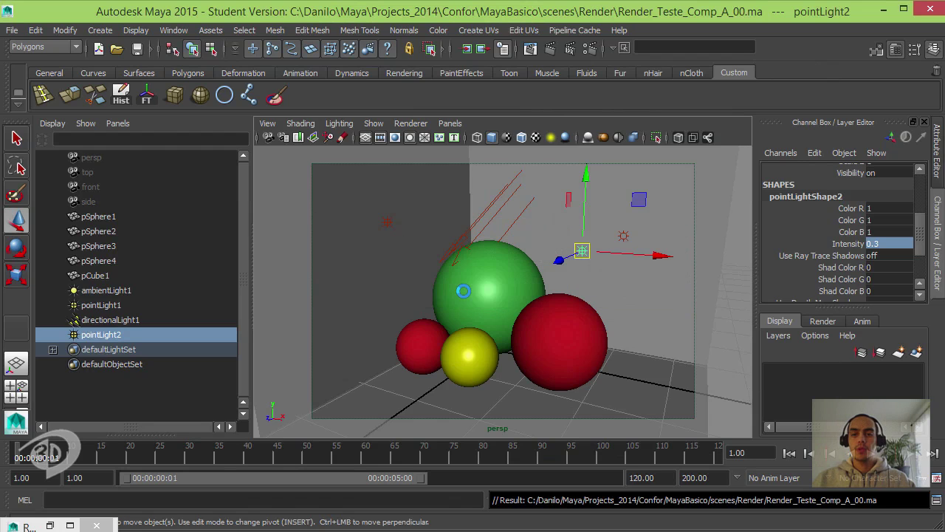
key("ctrl+z")
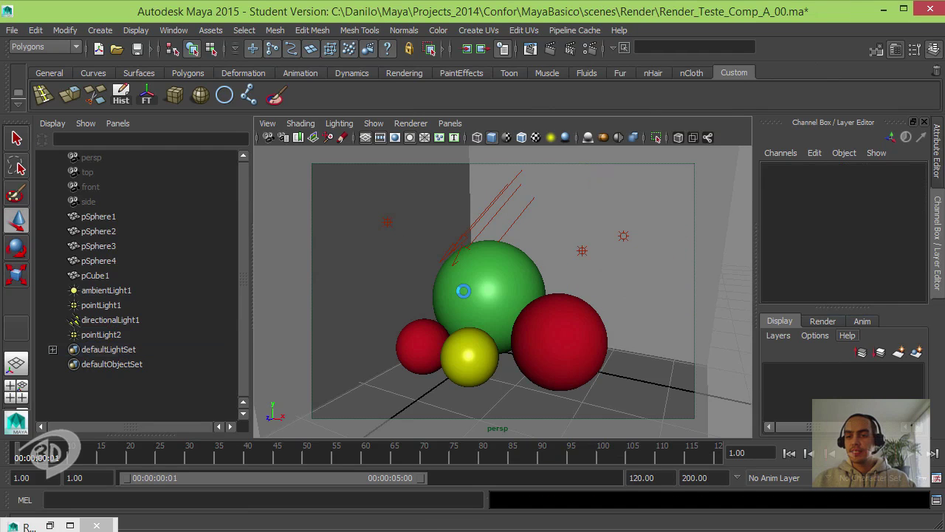
Show the render layers and rename the backdrop object pCube1 as Paredes_Geo
left_click(823, 321)
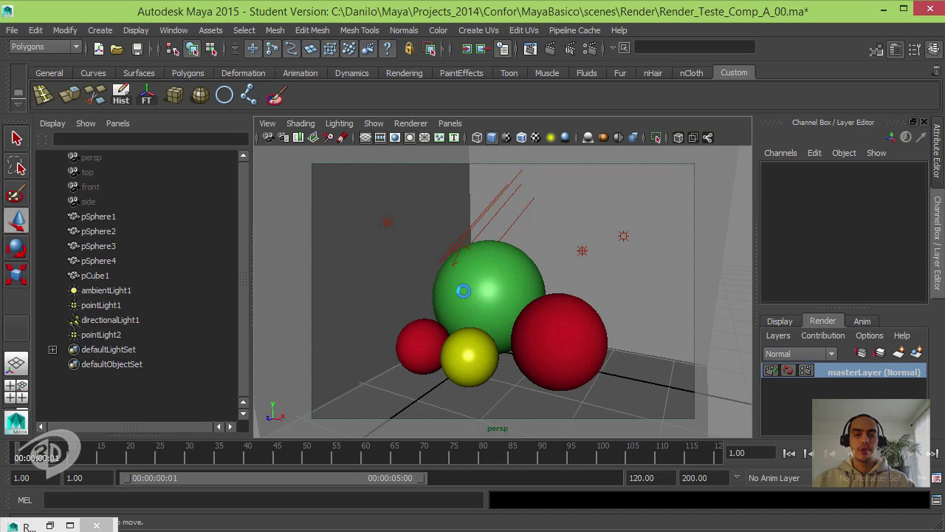
left_click(463, 291)
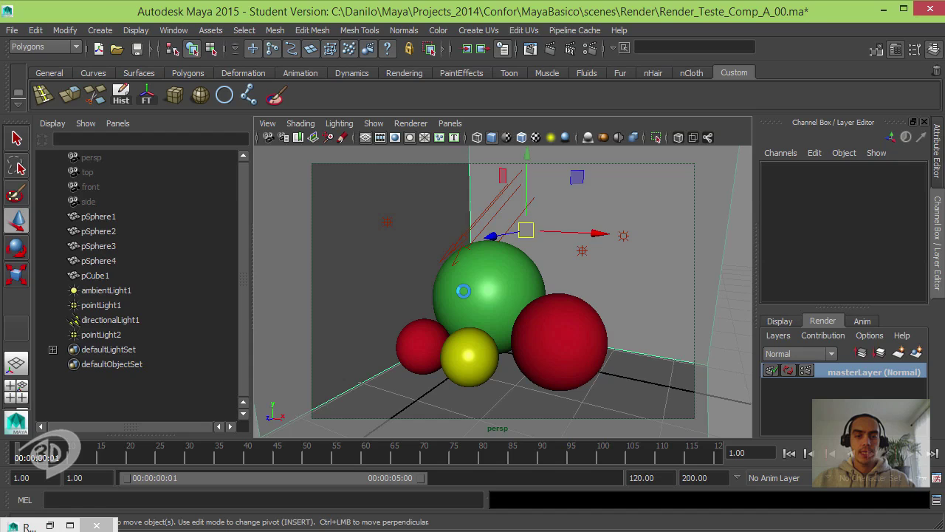
left_click_drag(94, 274, 102, 334)
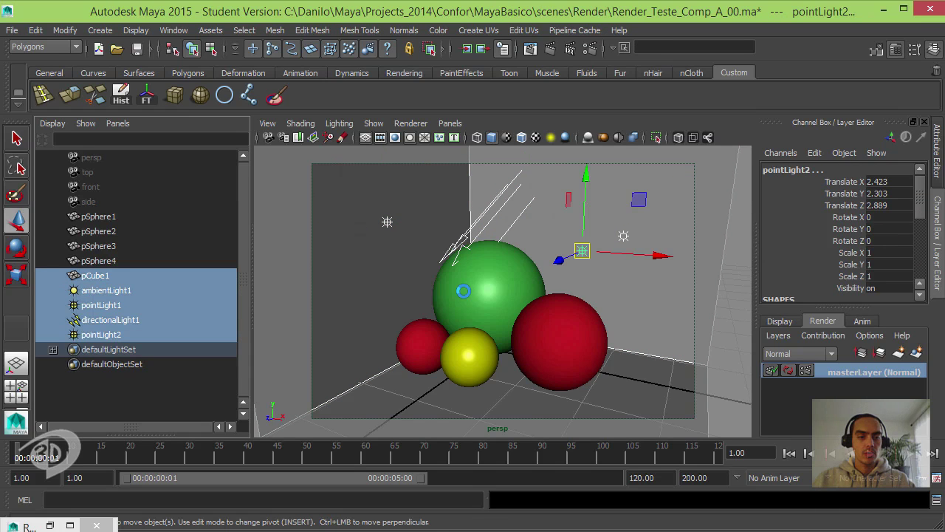
left_click(95, 275)
double_click(94, 275)
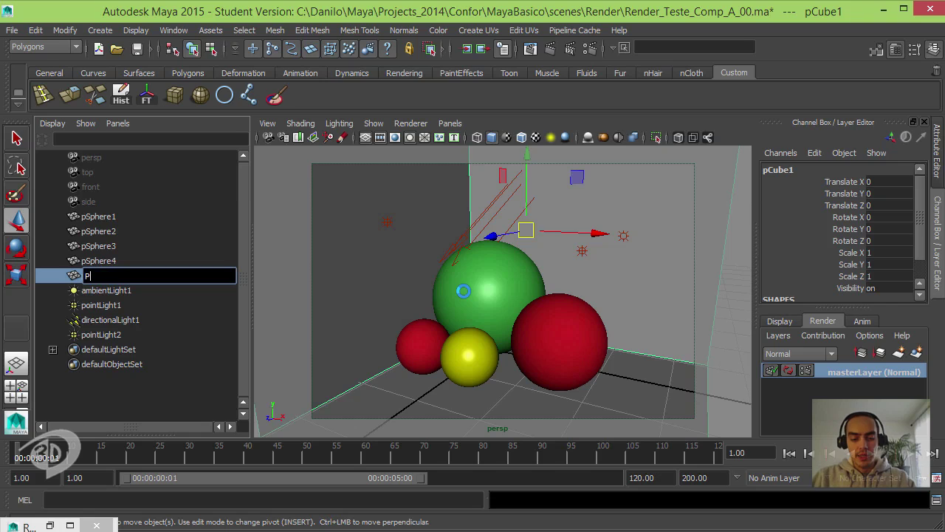
type("Paredes_Geo")
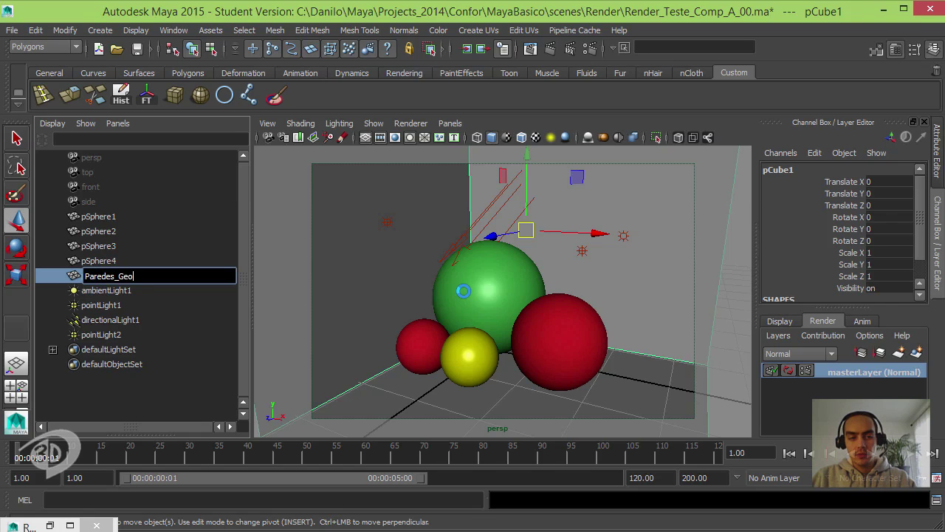
key("Return")
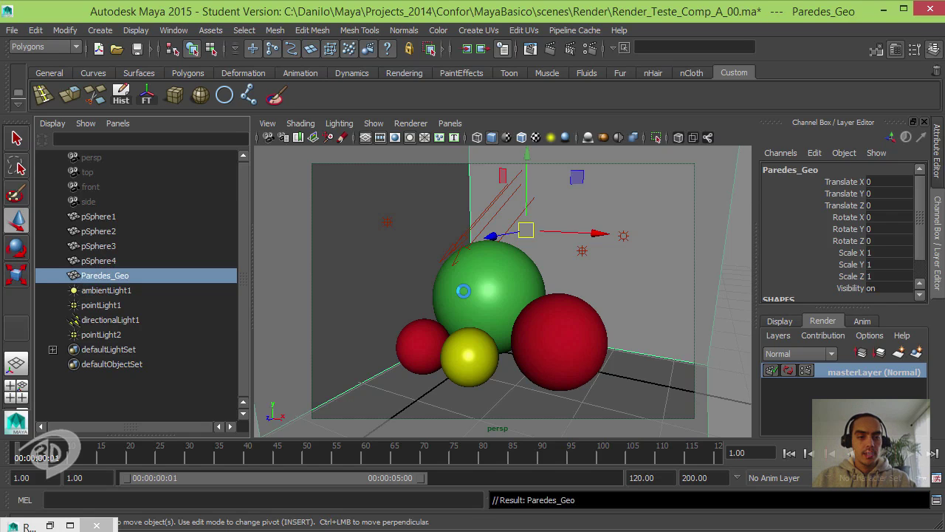
Create a render layer from Paredes_Geo together with the ambient light, both point lights and the directional light
key("shift+Down")
key("shift+Down")
key("shift+Down")
key("shift+Down")
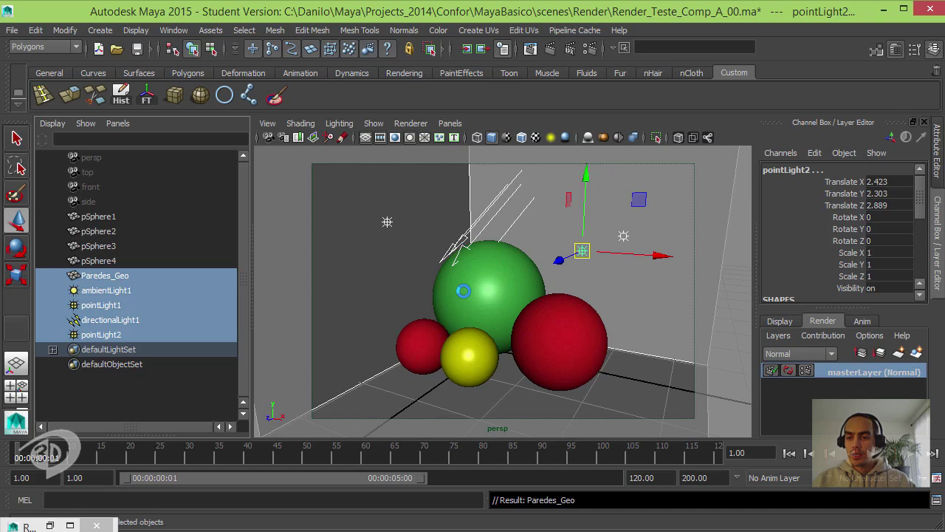
left_click(916, 352)
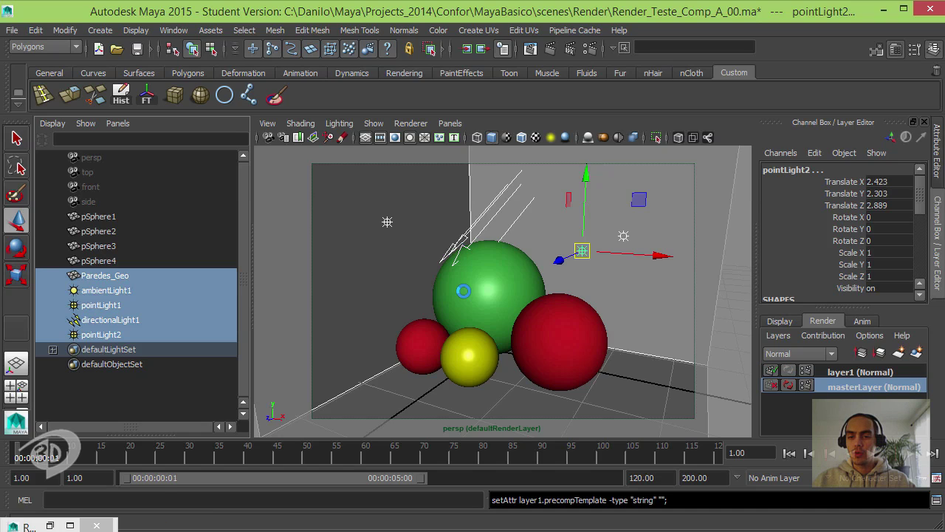
Rename the new render layer containing the backdrop and lights as Paredes_RL
double_click(860, 371)
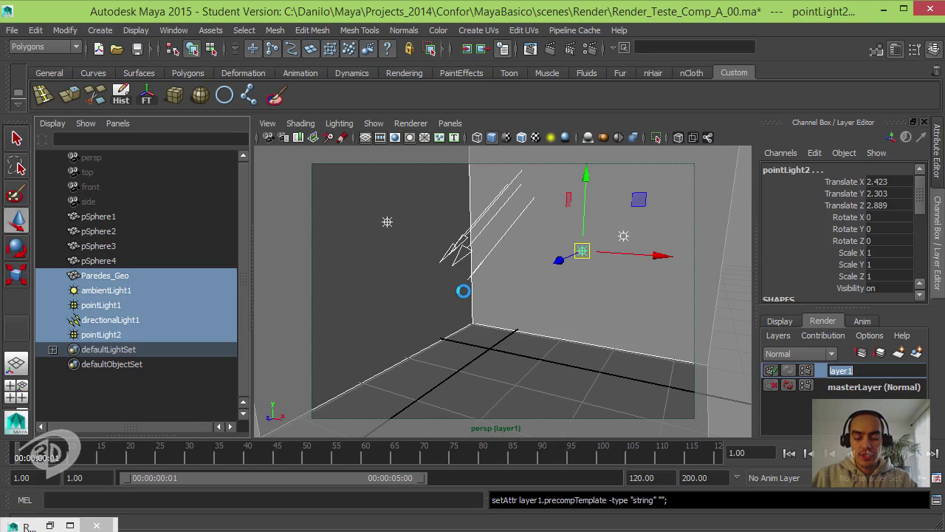
type("Paredes")
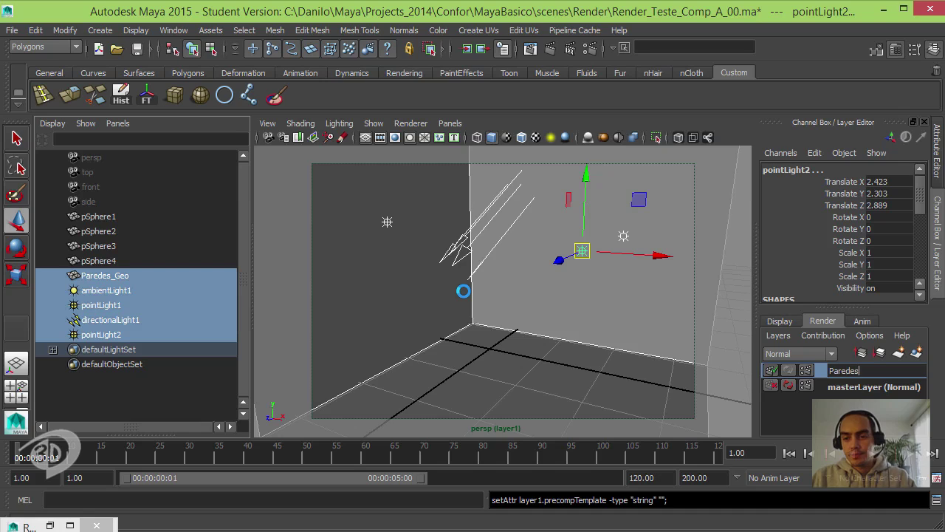
type("_RL")
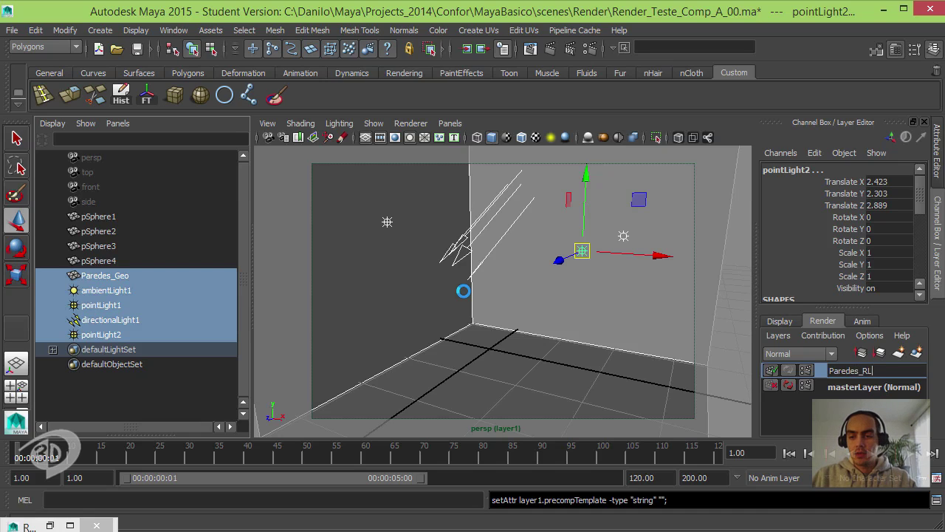
key("Return")
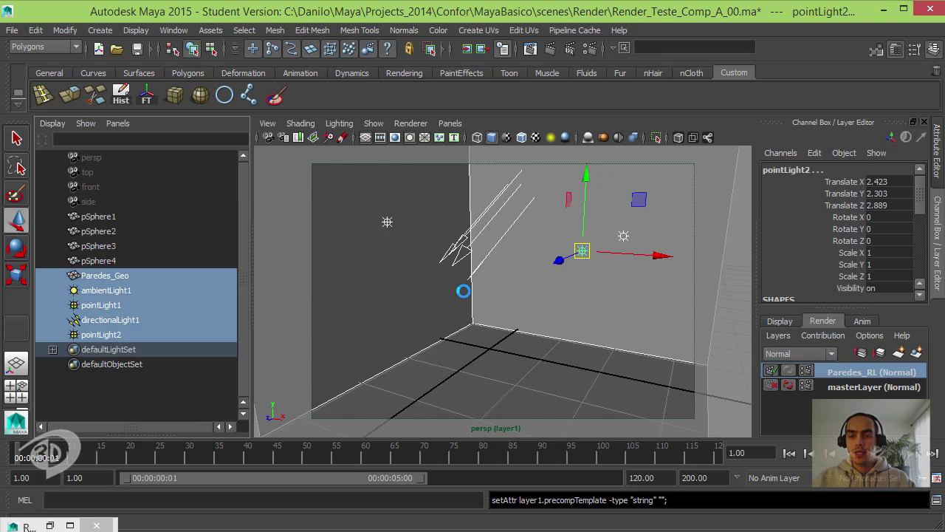
Compare the master layer with Paredes_RL, render Paredes_RL with Maya Software, and minimize the render window
left_click(872, 387)
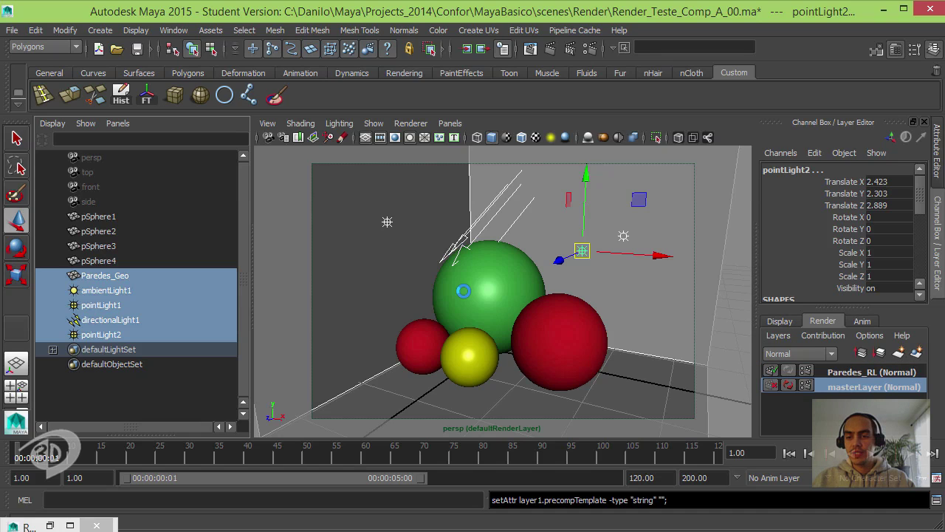
left_click(871, 372)
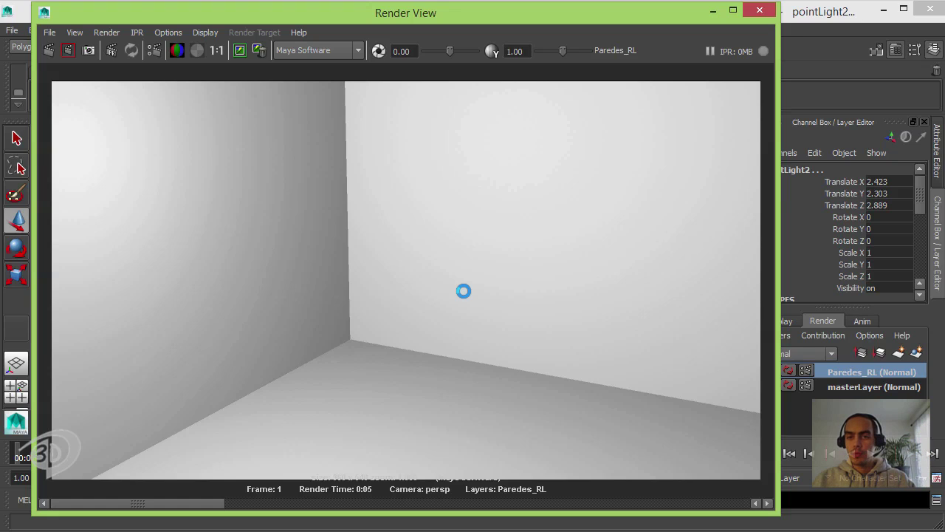
left_click(714, 10)
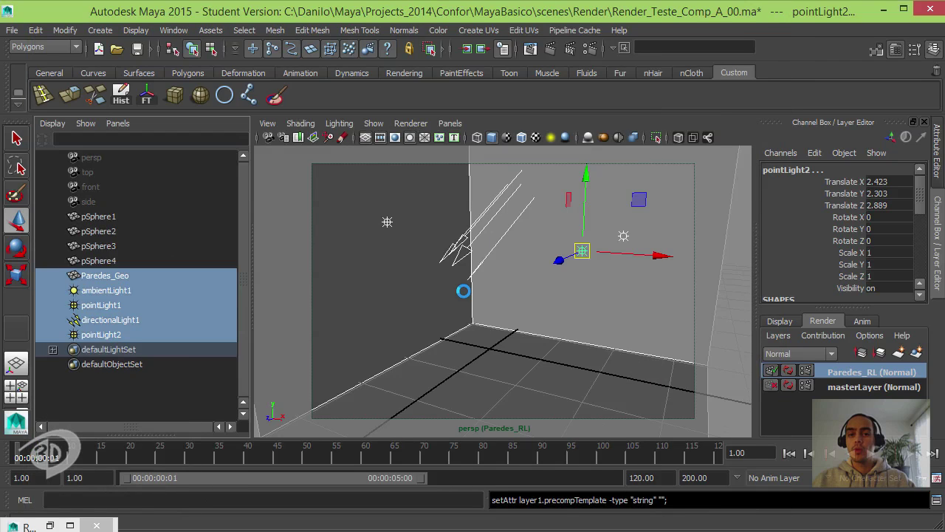
From the master layer, create a render layer from all four spheres, the ambient light, both point lights and the directional light
left_click(871, 386)
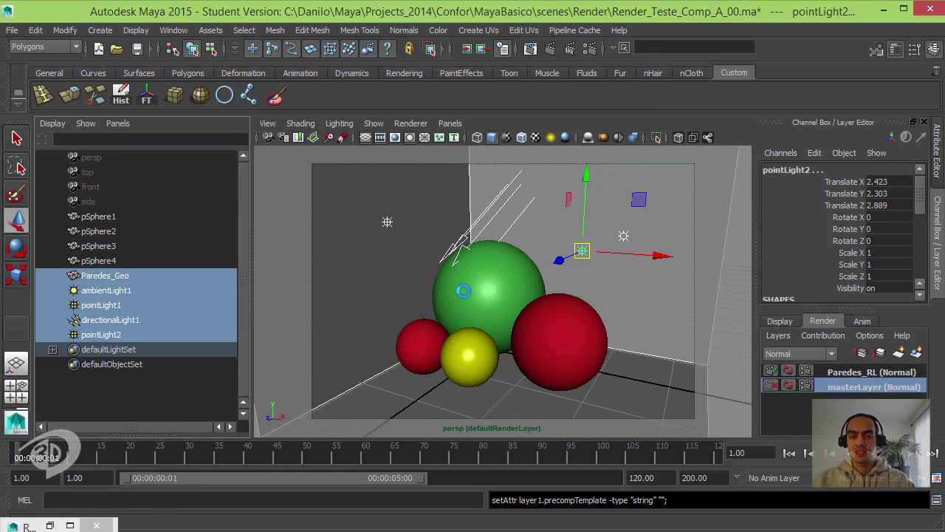
left_click(98, 246)
left_click(98, 260, "ctrl")
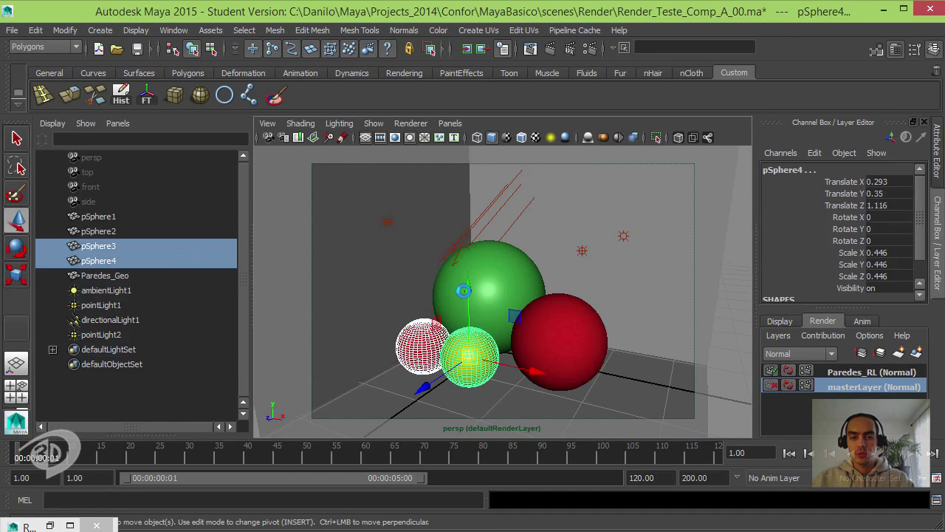
left_click(98, 217, "ctrl")
left_click(98, 231, "ctrl")
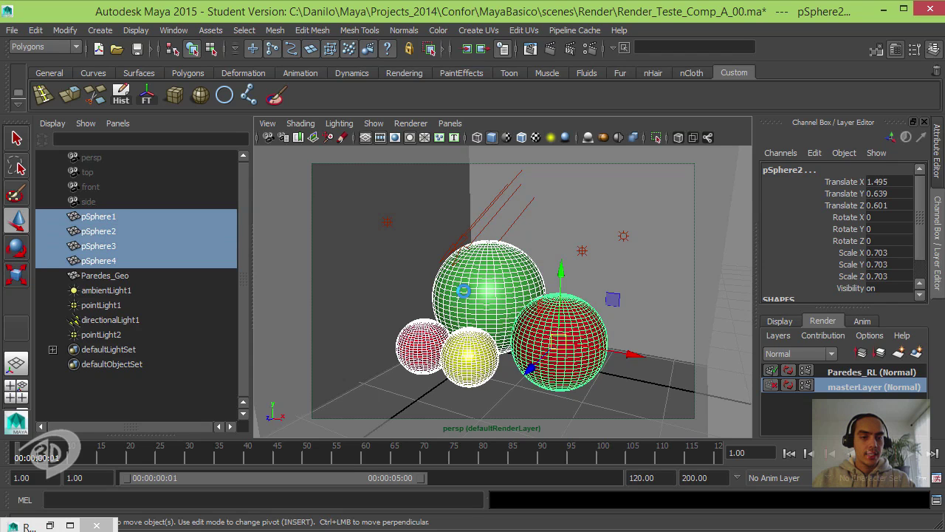
left_click(105, 290, "ctrl")
left_click(101, 305, "ctrl")
left_click(110, 320, "ctrl")
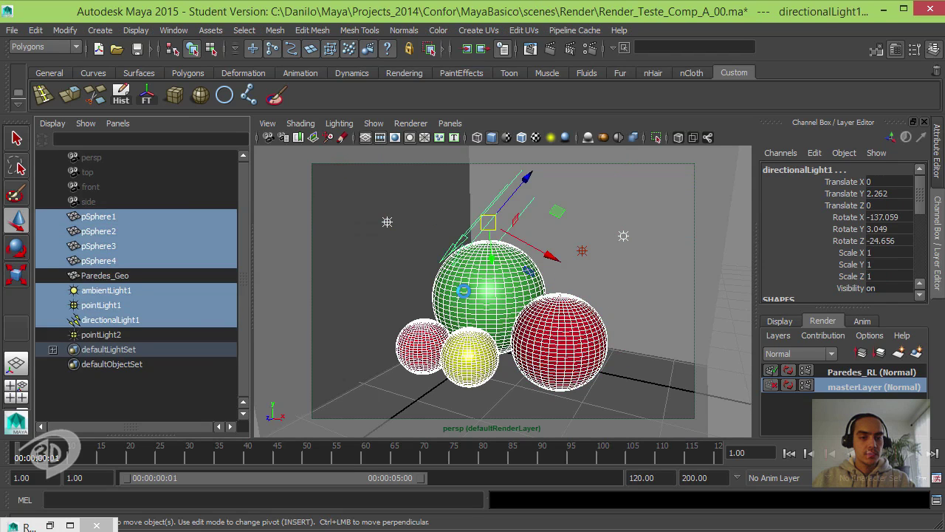
left_click(102, 334, "ctrl")
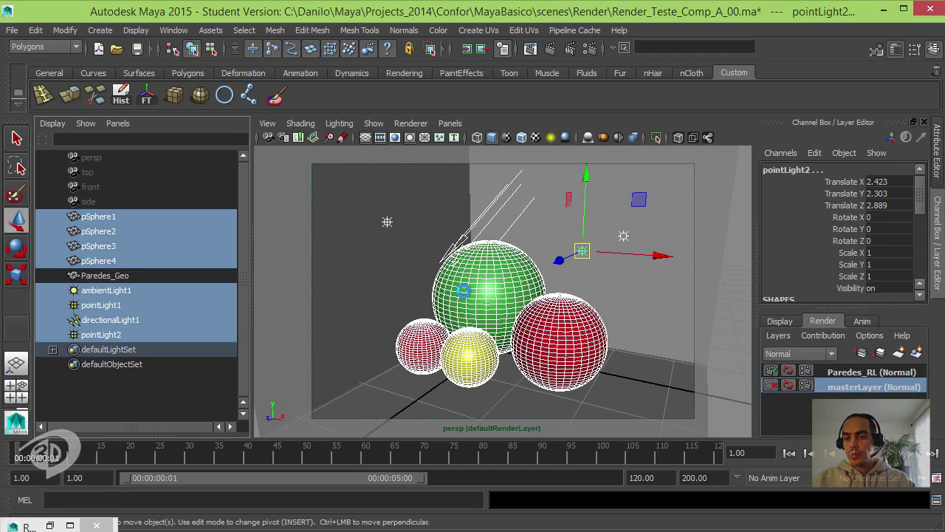
left_click(916, 353)
Rename the new render layer containing the spheres and lights as Esferas_RL, and clear the object selection
double_click(857, 371)
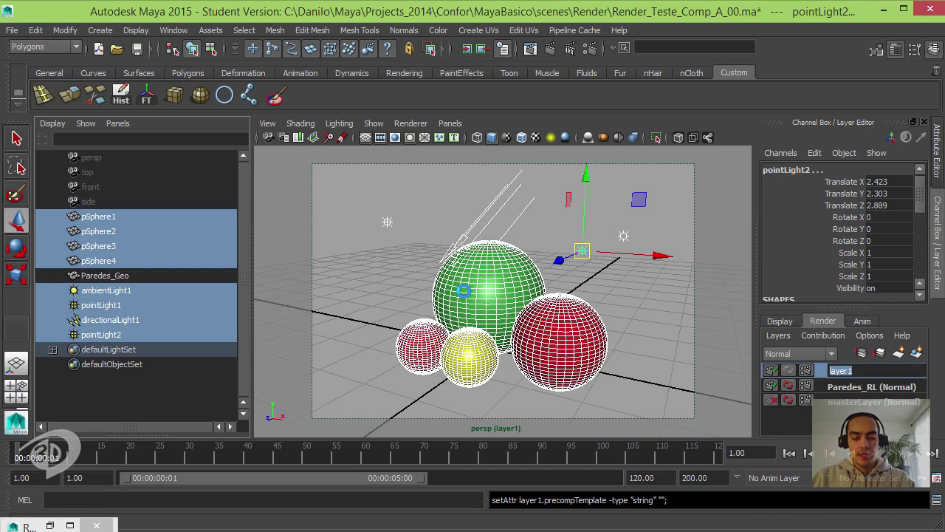
type("Esferas")
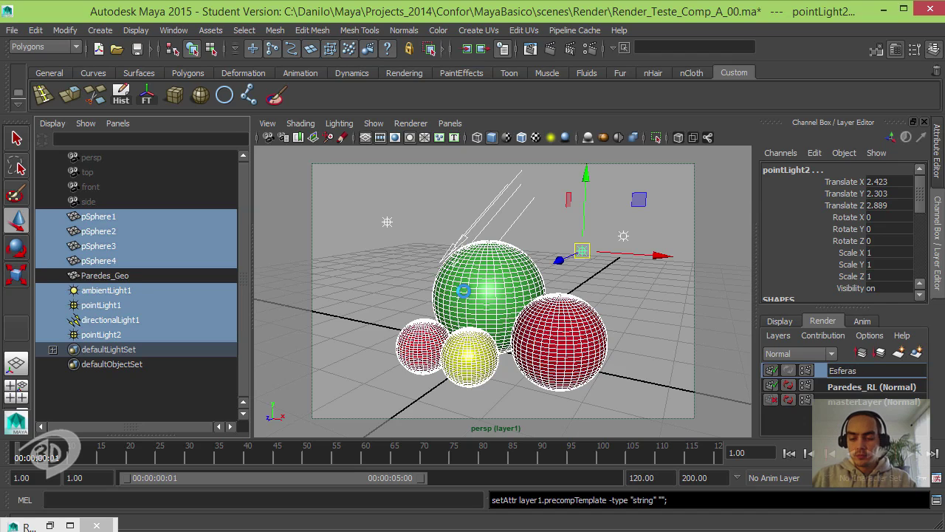
type("_RL")
key("Return")
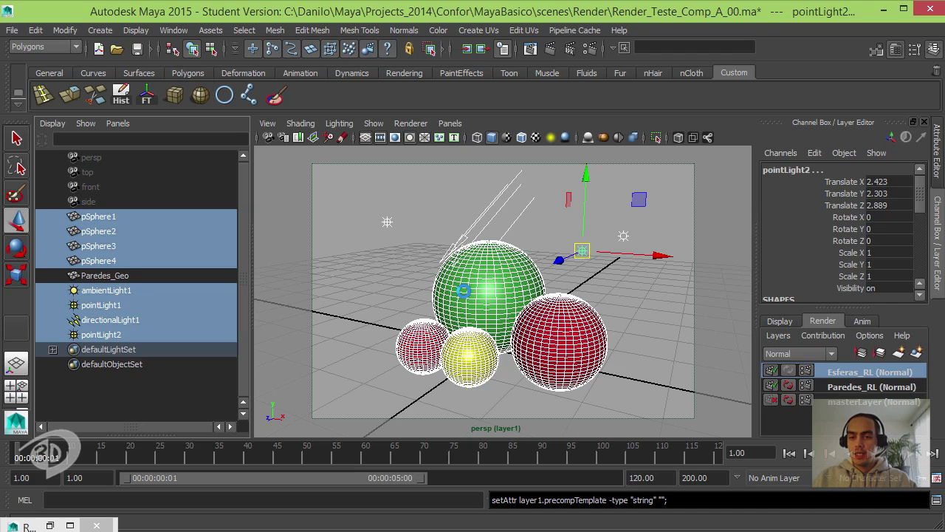
left_click(467, 49)
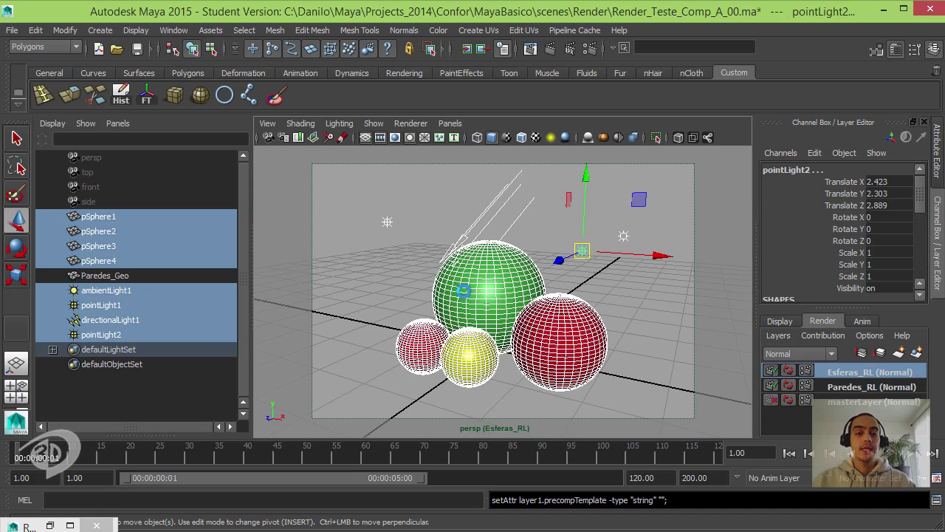
key("ctrl+z")
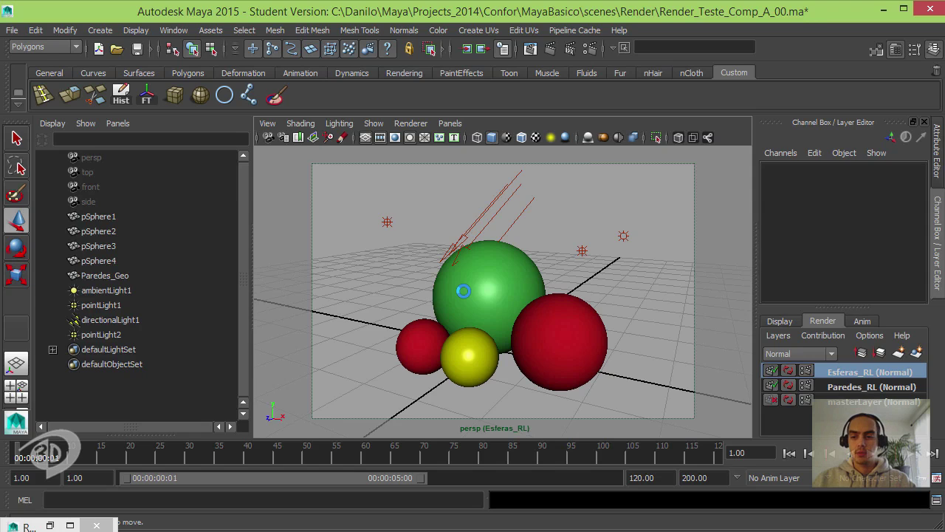
From the master layer, create a render layer from Paredes_Geo and all four spheres, without any lights
left_click(871, 399)
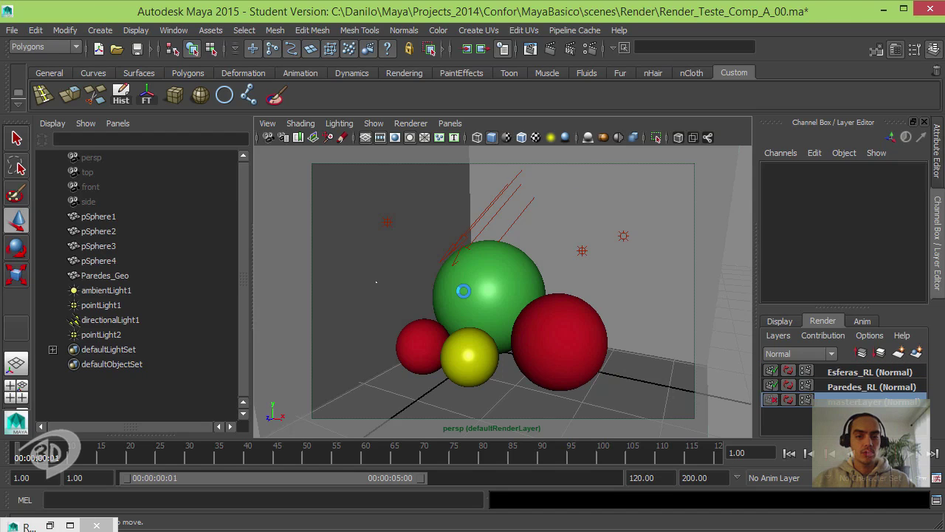
left_click(105, 276)
left_click_drag(105, 275, 98, 216)
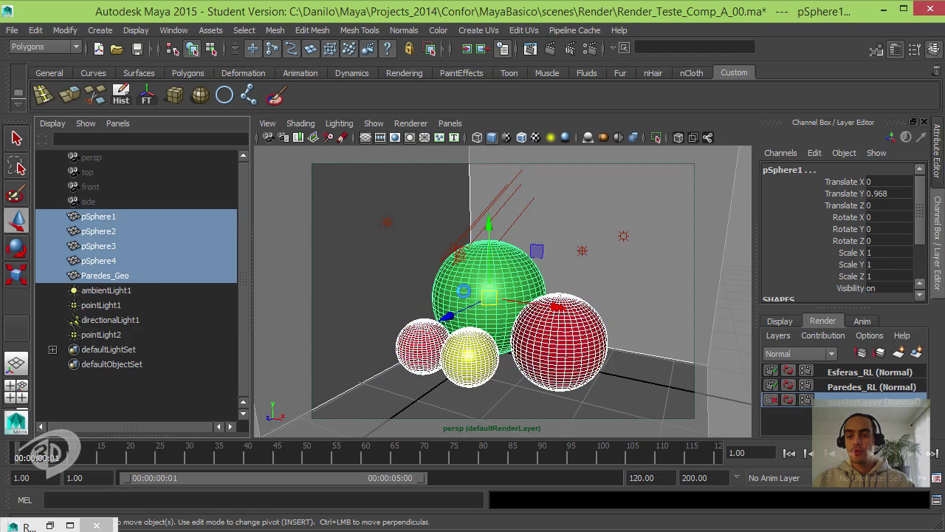
left_click(916, 353)
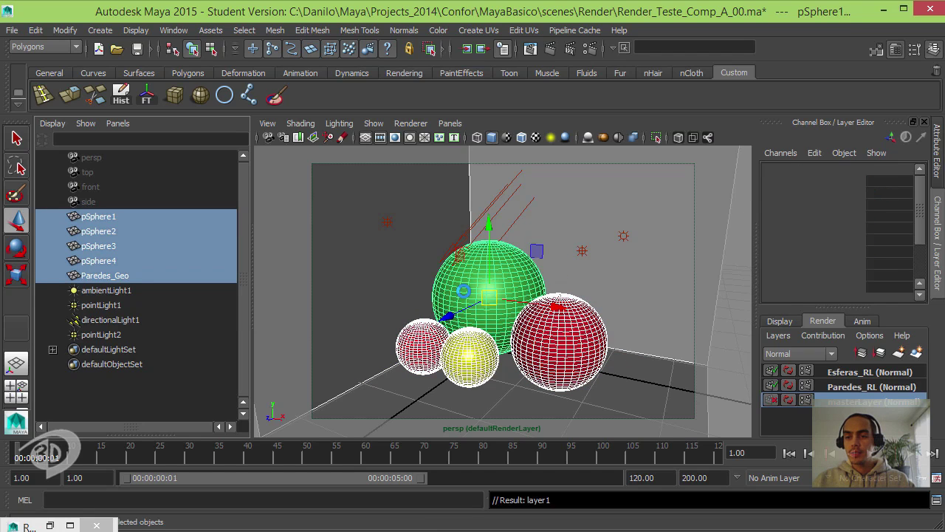
Rename the new render layer containing only the geometry as Occlusion_RL
double_click(860, 372)
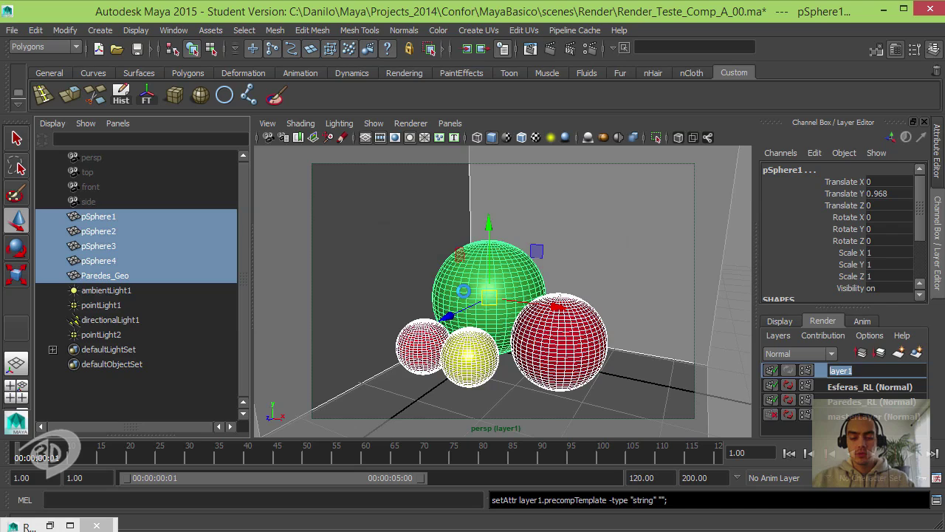
type("Occlusio")
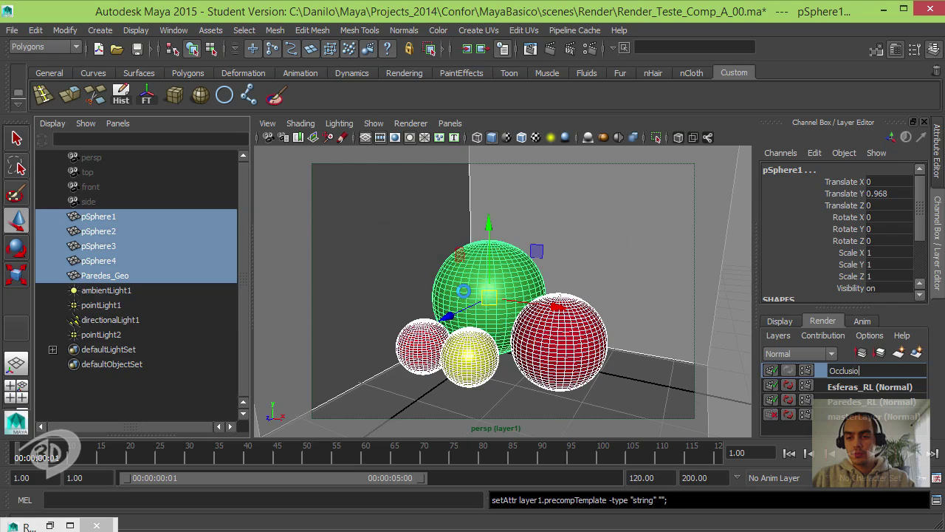
type("n_RL")
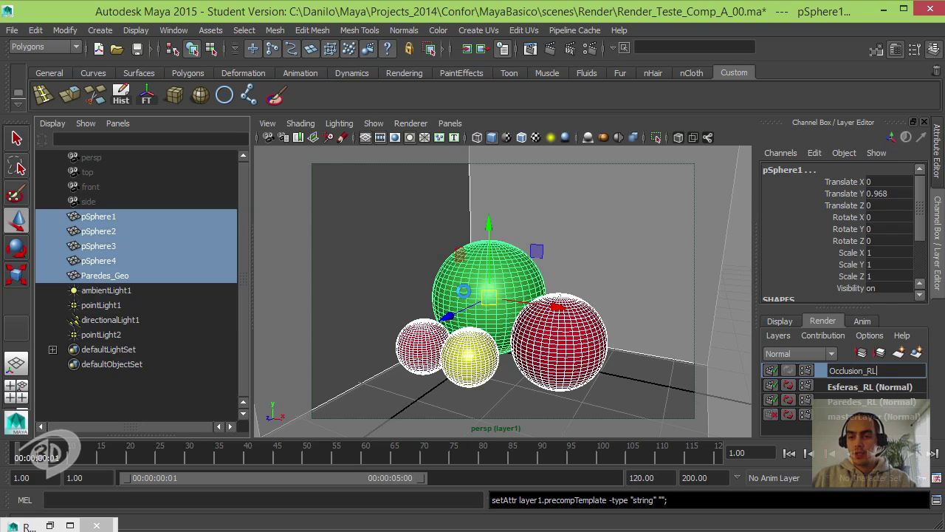
key("Return")
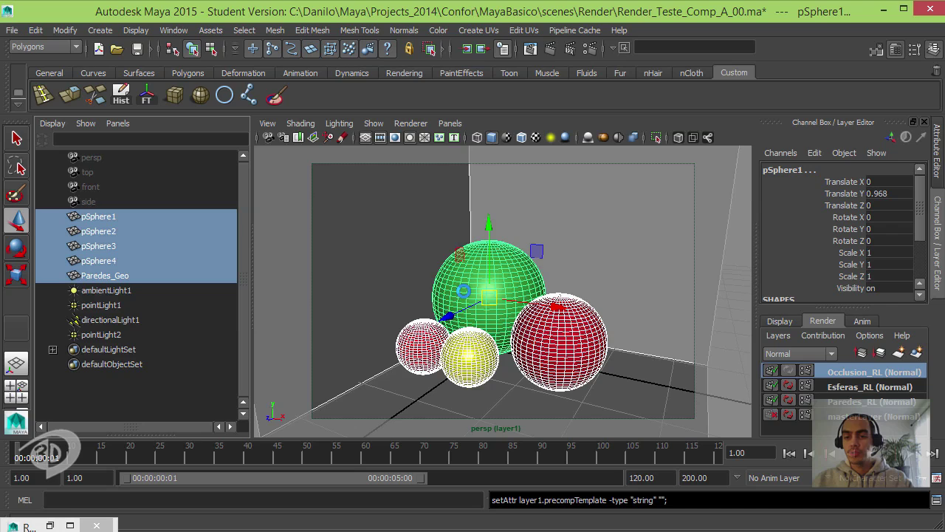
right_click(849, 372)
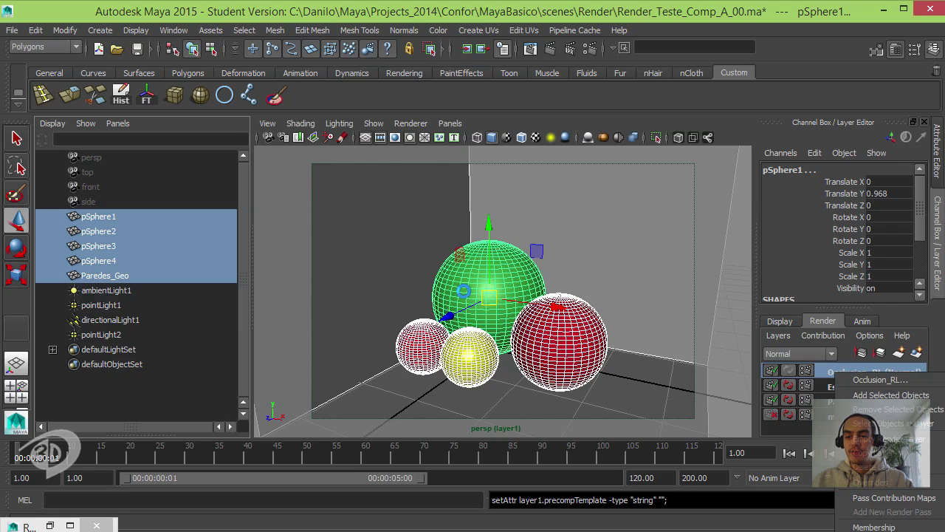
mouse_move(887, 481)
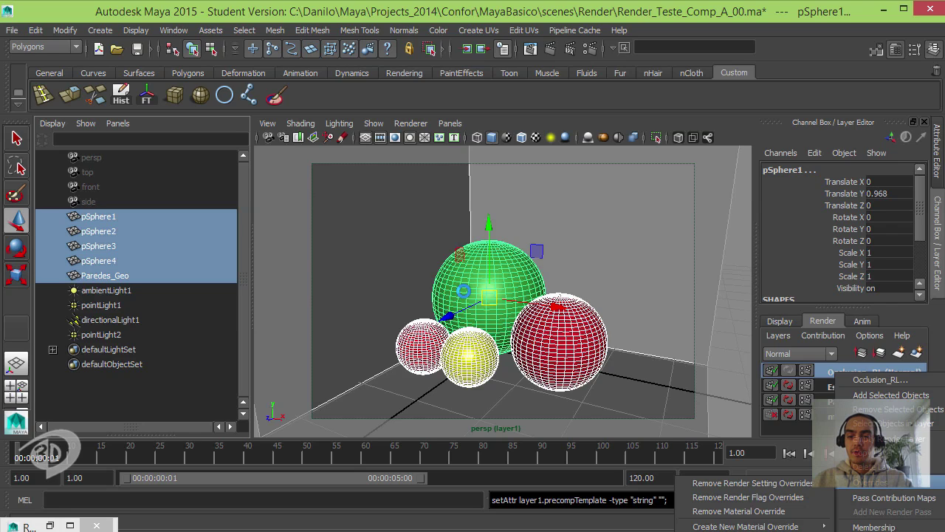
mouse_move(746, 525)
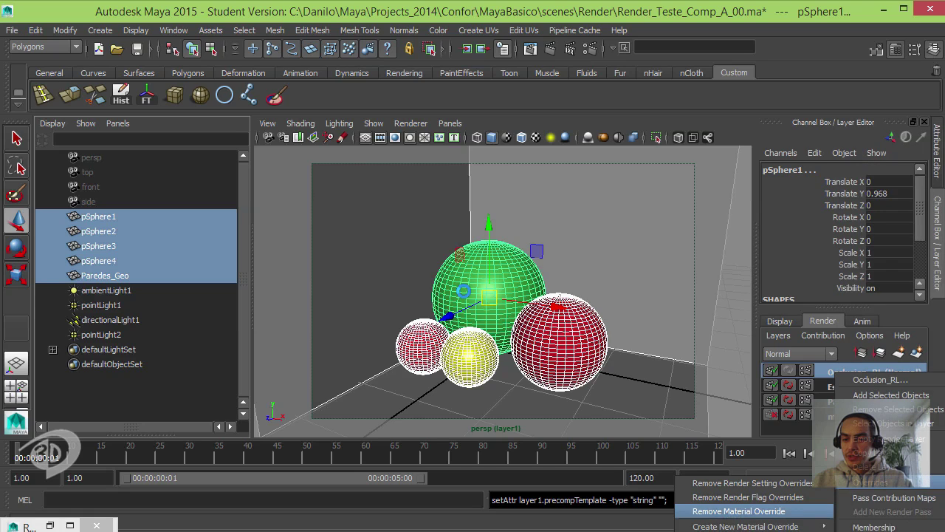
mouse_move(887, 498)
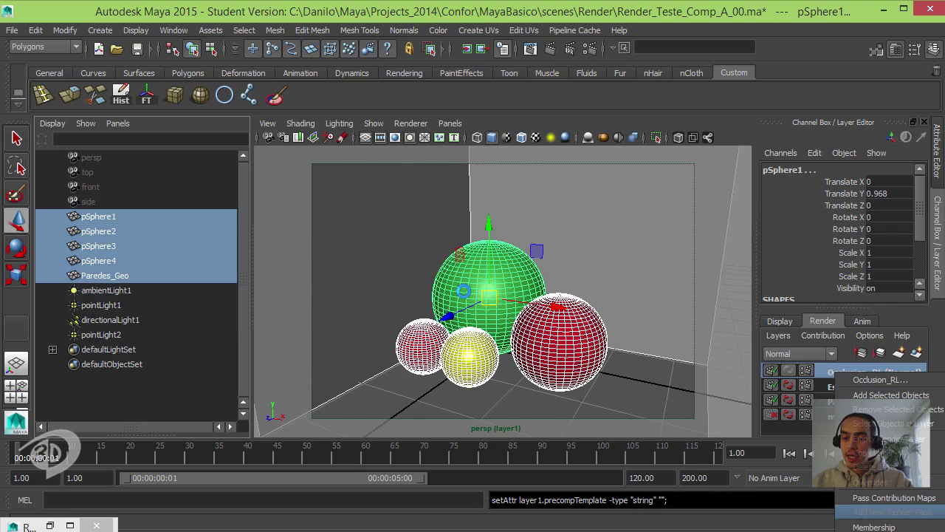
key("Escape")
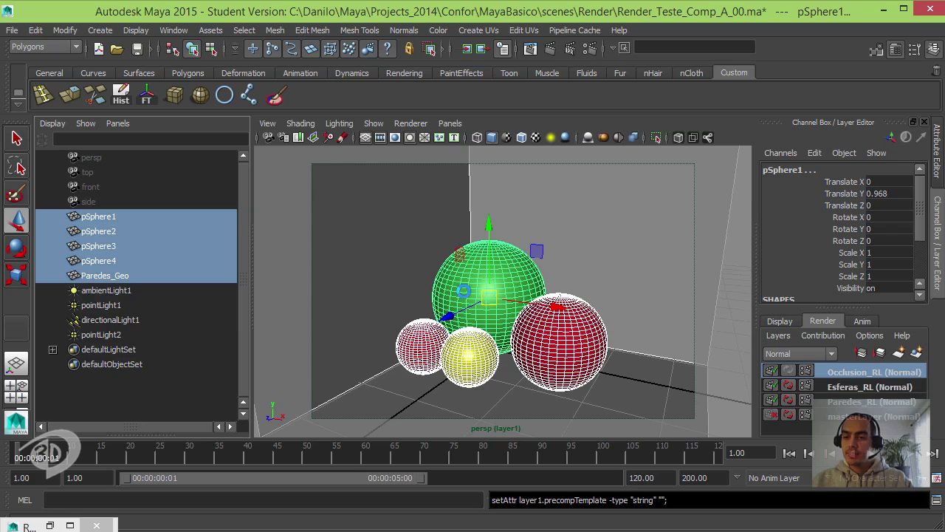
Save the scene and give the Occlusion_RL layer a new material override using a Surface Shader
key("ctrl+s")
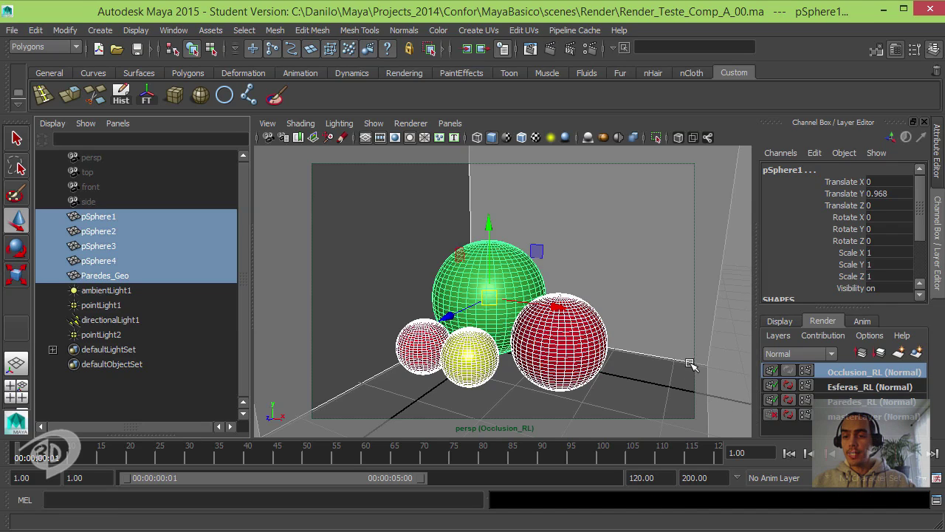
right_click(834, 374)
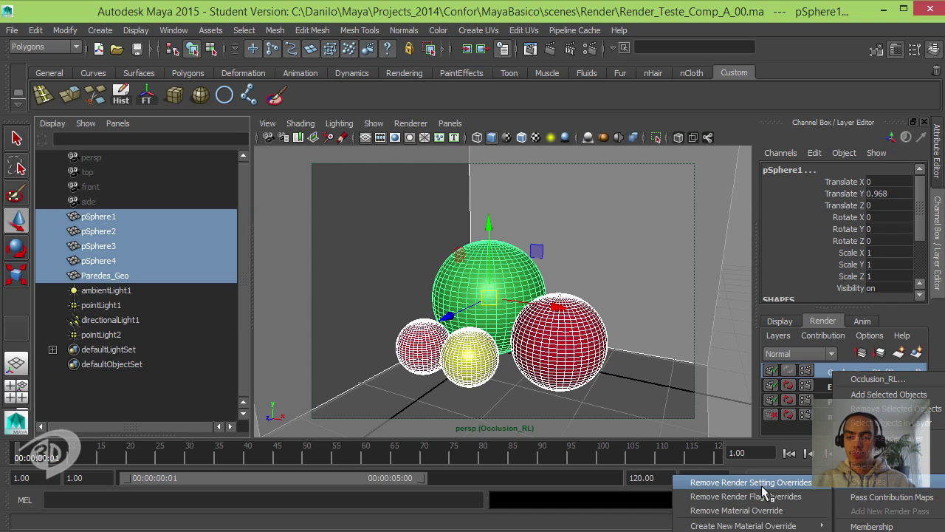
mouse_move(715, 526)
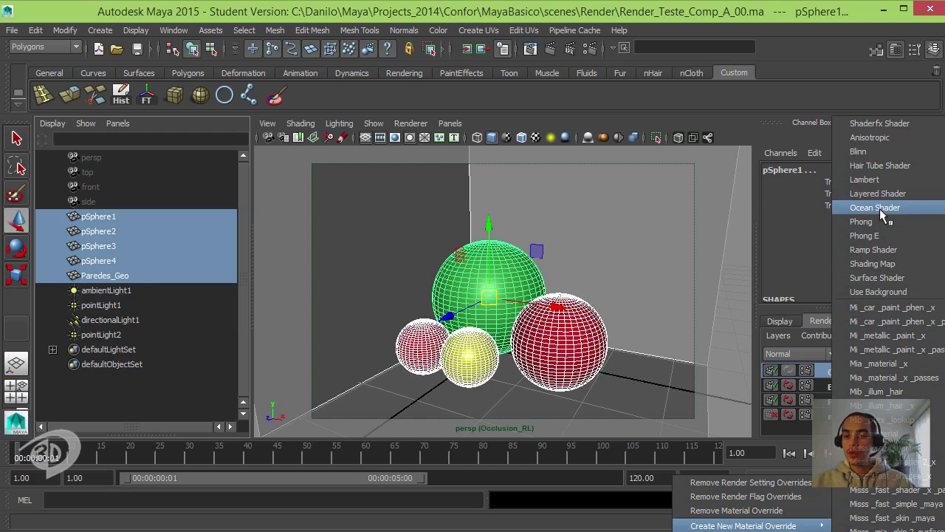
left_click(914, 279)
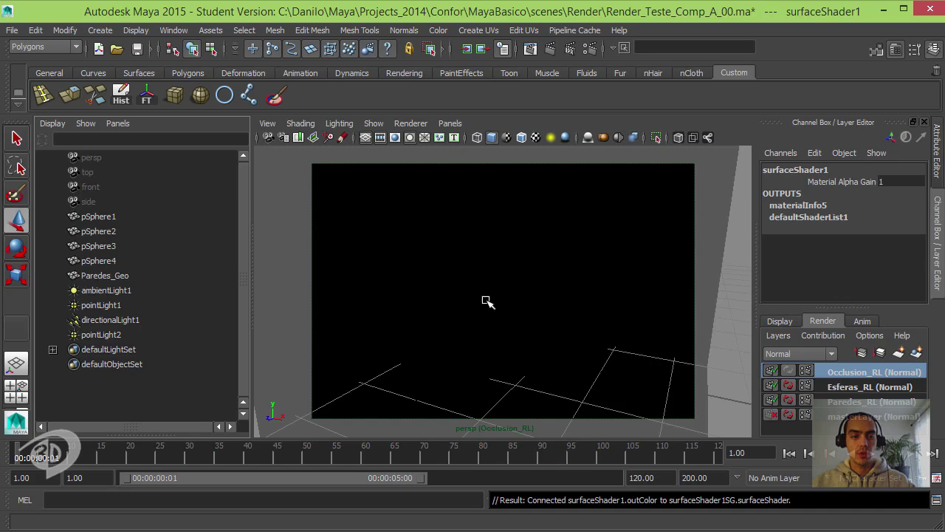
Map the override Surface Shader's Out Color with a mental ray mib_amb_occlusion texture
key("ctrl+a")
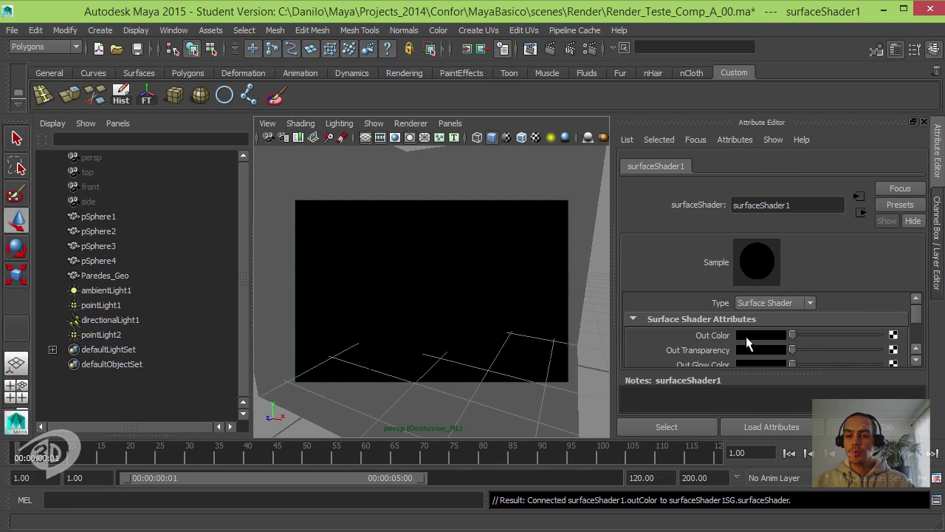
scroll(750, 329, "down", 2)
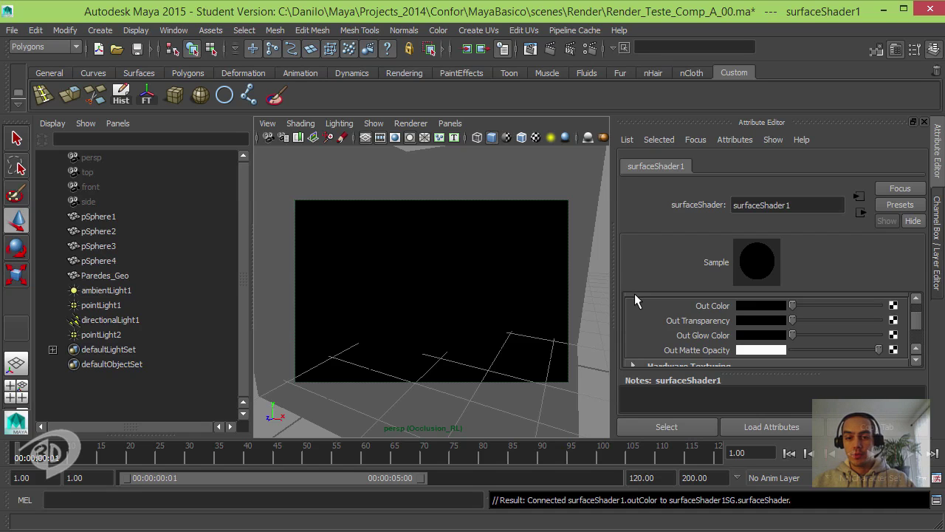
left_click_drag(492, 193, 554, 49)
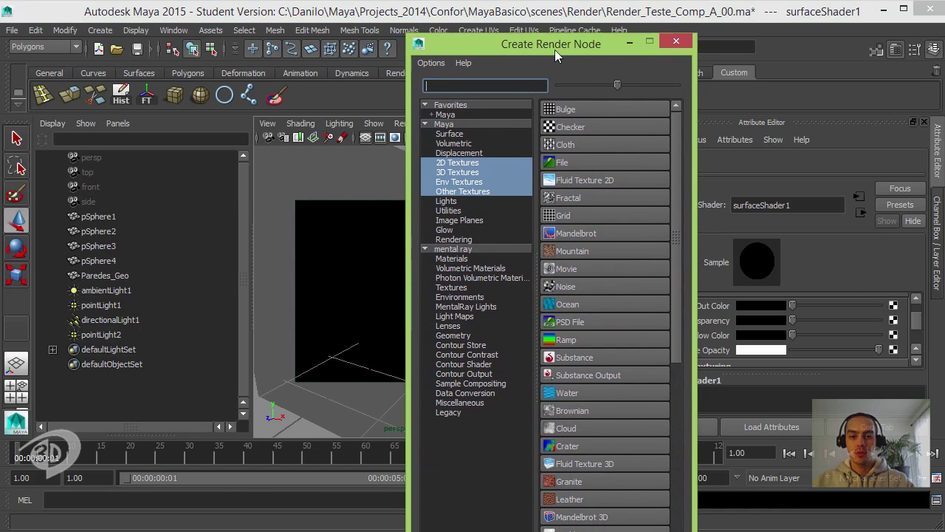
left_click(462, 249)
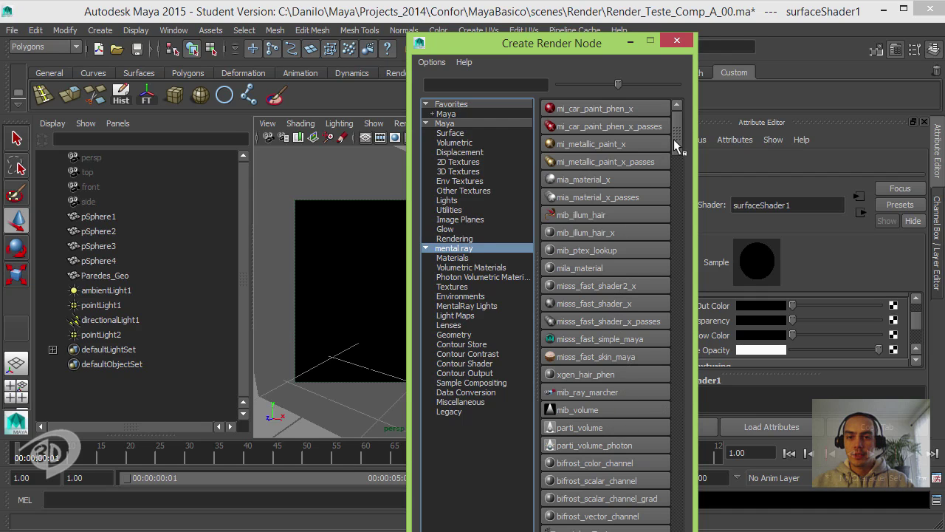
left_click_drag(674, 139, 677, 181)
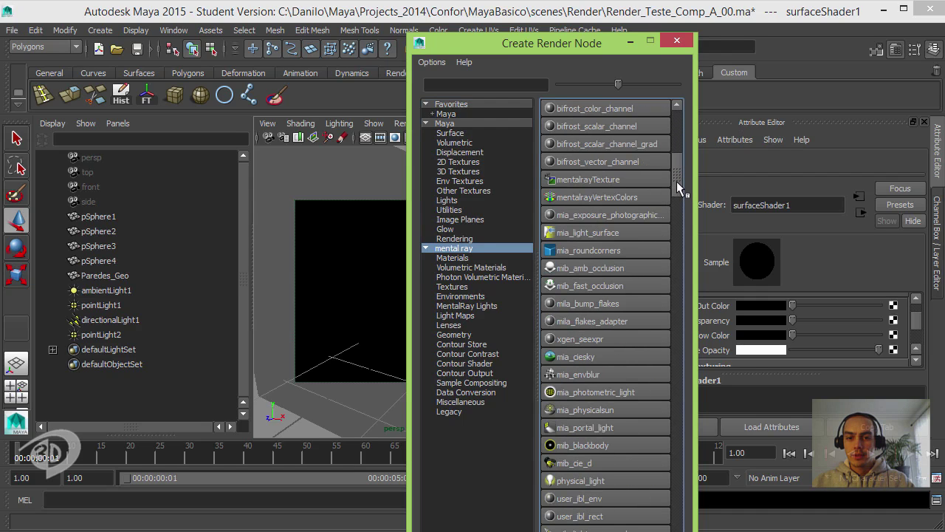
left_click(605, 265)
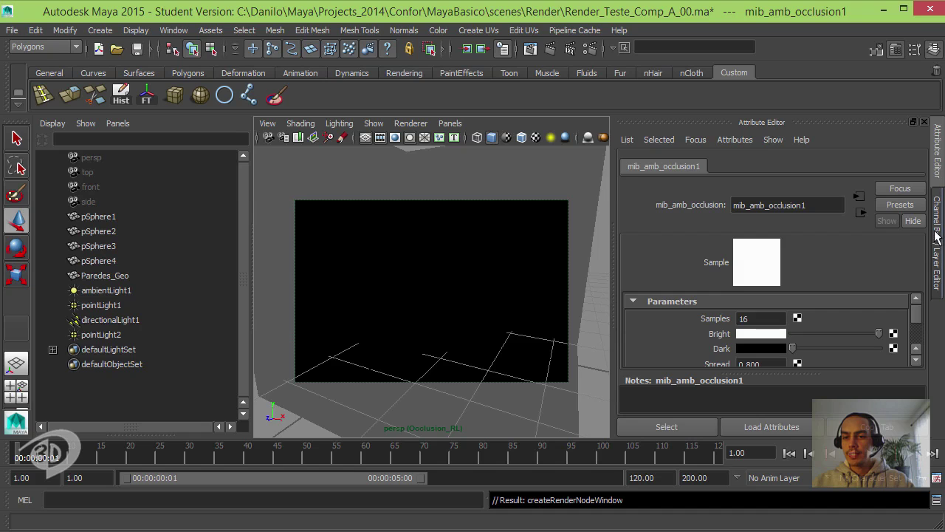
scroll(919, 323, "down", 2)
scroll(919, 325, "down", 1)
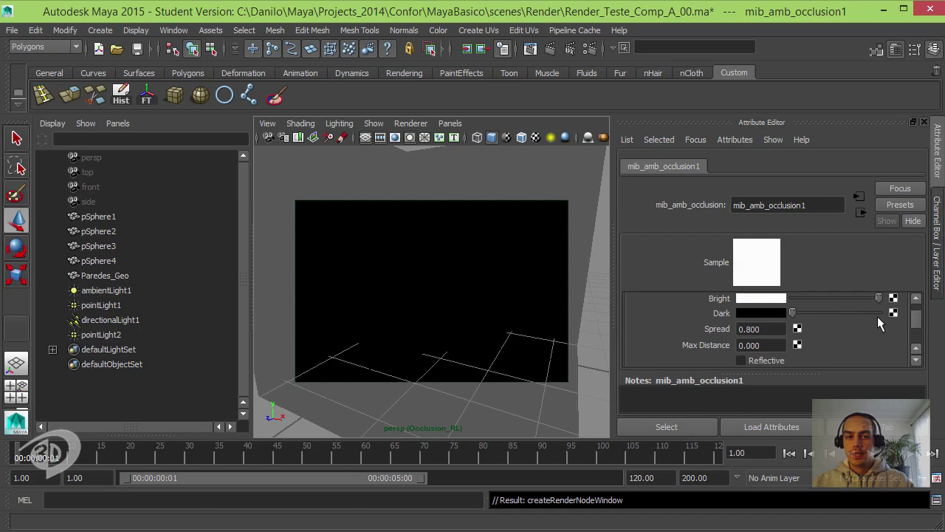
Open the Hypershade and locate surfaceShader1 among the materials, keeping the ambient occlusion attributes in view
left_click(172, 31)
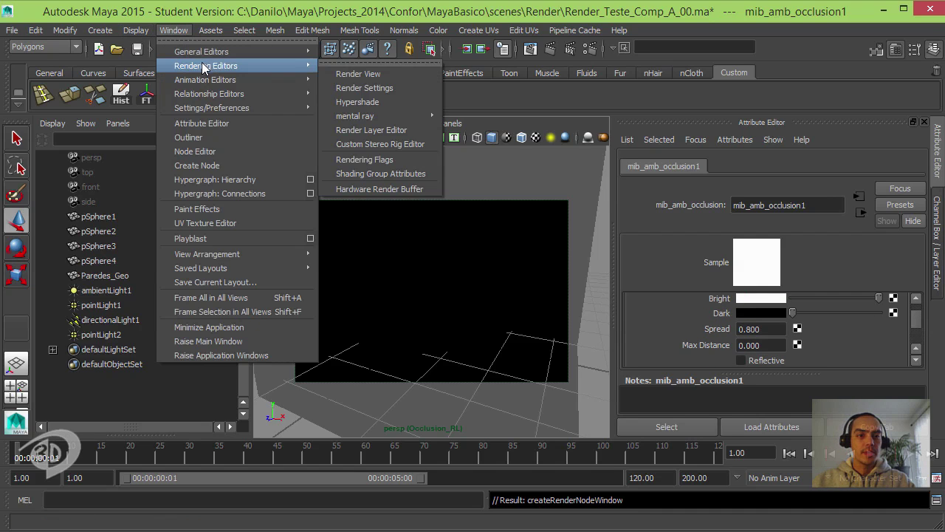
mouse_move(210, 66)
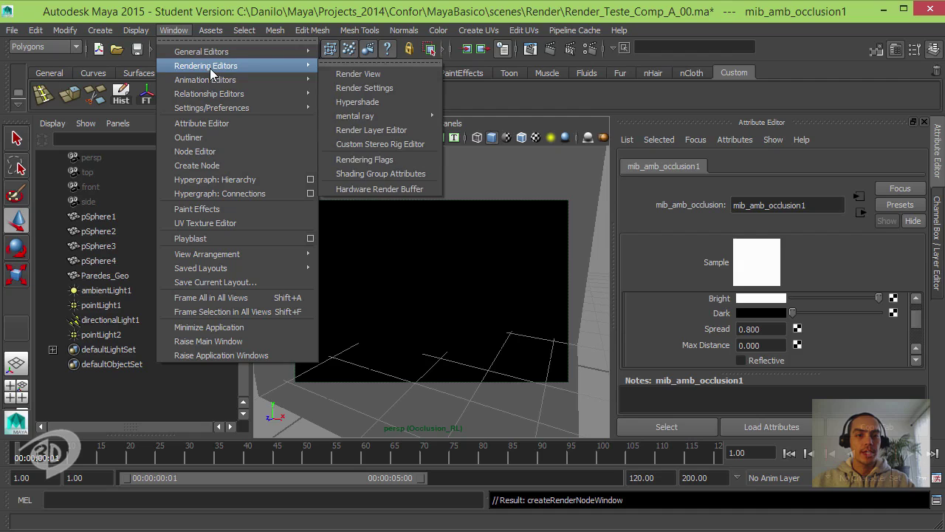
left_click(361, 102)
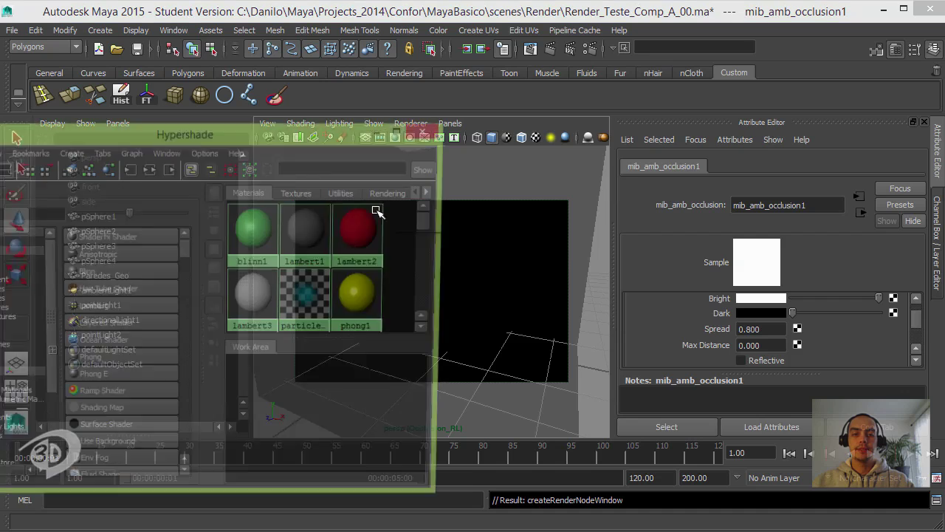
left_click_drag(252, 139, 325, 88)
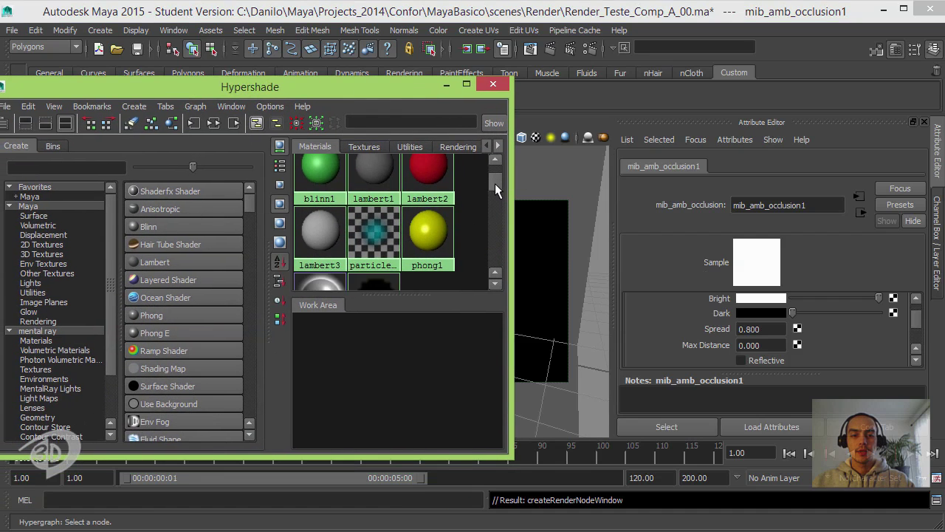
mouse_move(494, 183)
left_mouse_down()
mouse_move(493, 211)
mouse_move(498, 178)
mouse_move(497, 188)
left_mouse_up()
left_click(497, 187)
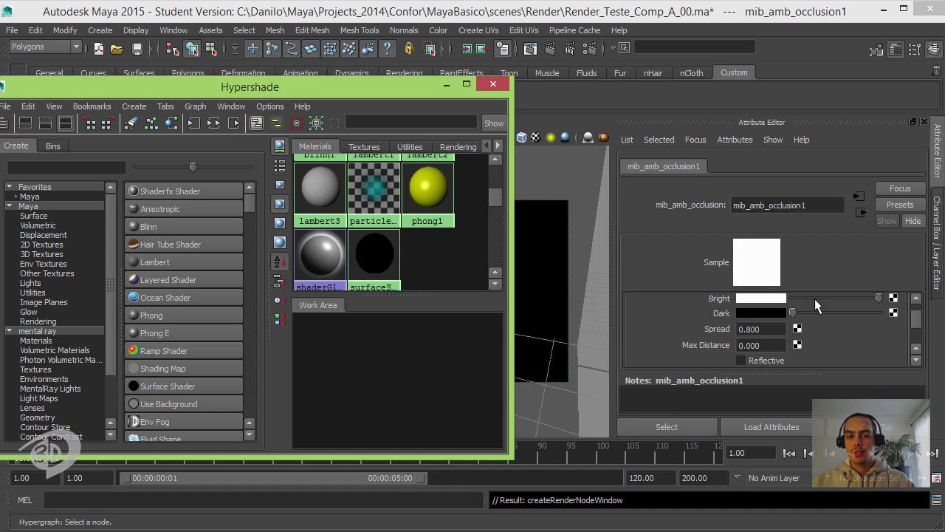
mouse_move(916, 323)
left_mouse_down()
mouse_move(918, 338)
mouse_move(916, 319)
left_mouse_up()
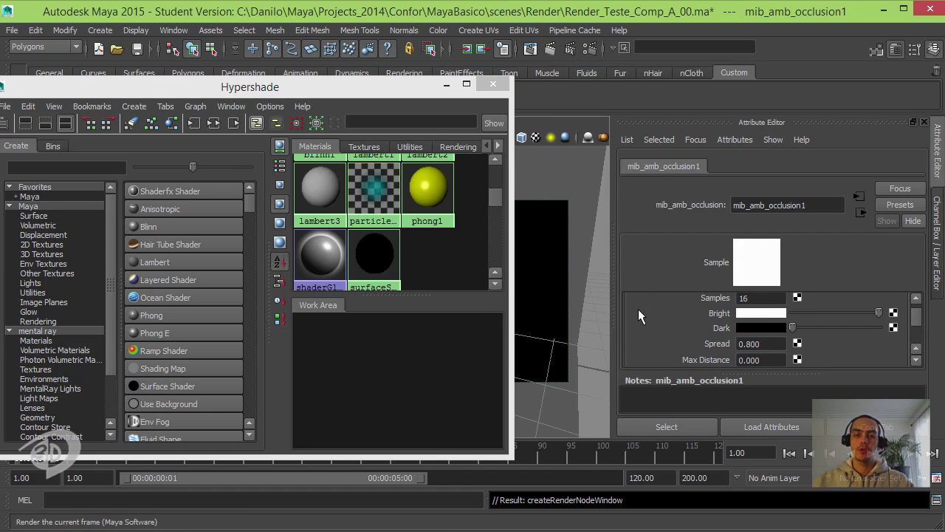
Render Occlusion_RL with Maya Software, inspect its alpha channel, and minimize the render window
left_click(550, 49)
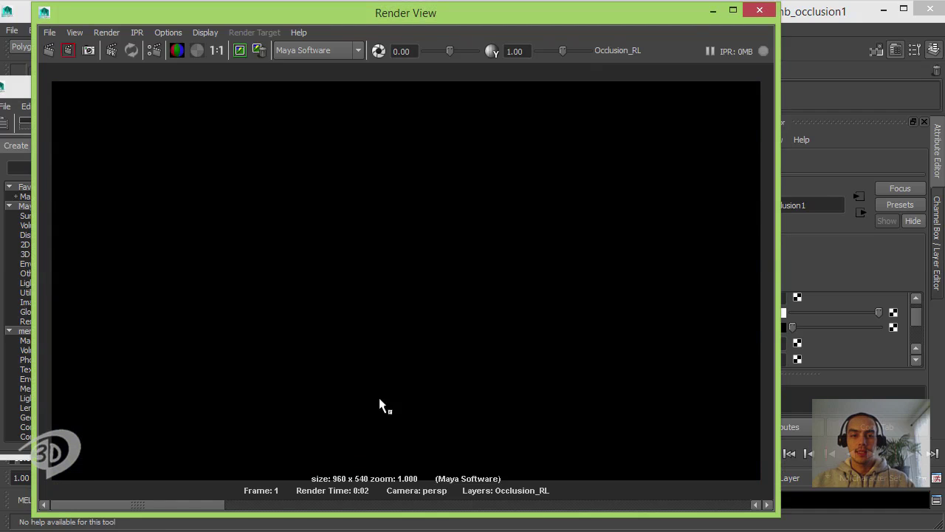
left_click(195, 51)
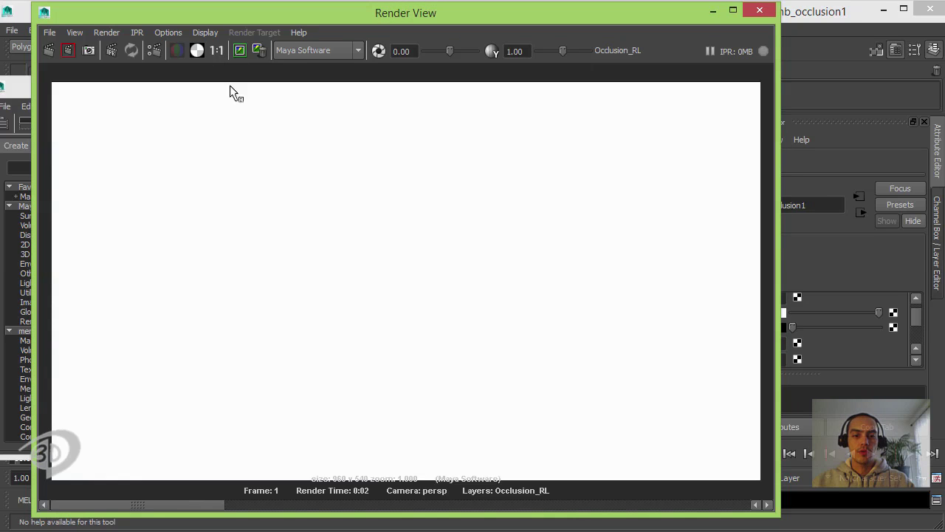
left_click(178, 51)
left_click(713, 10)
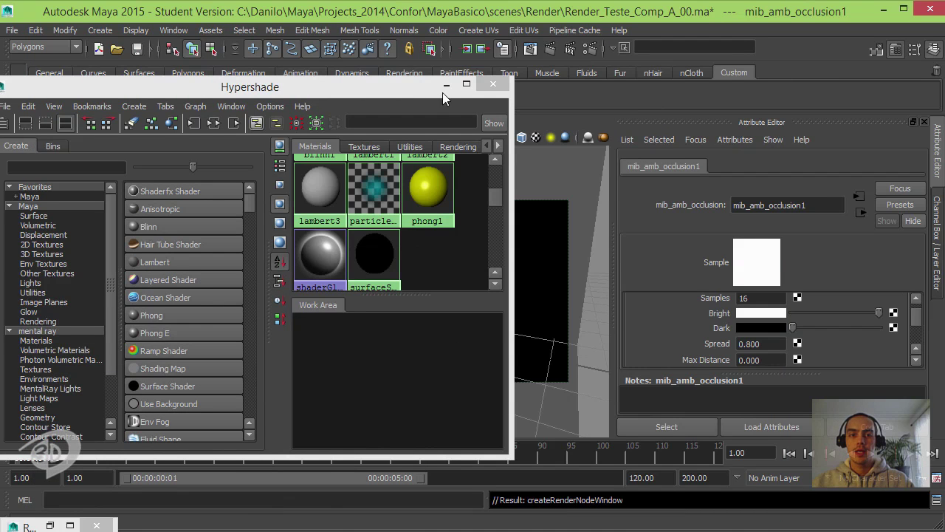
Switch the renderer for Occlusion_RL from Maya Software to mental ray in the render settings
left_click_drag(442, 92, 458, 110)
left_click(589, 50)
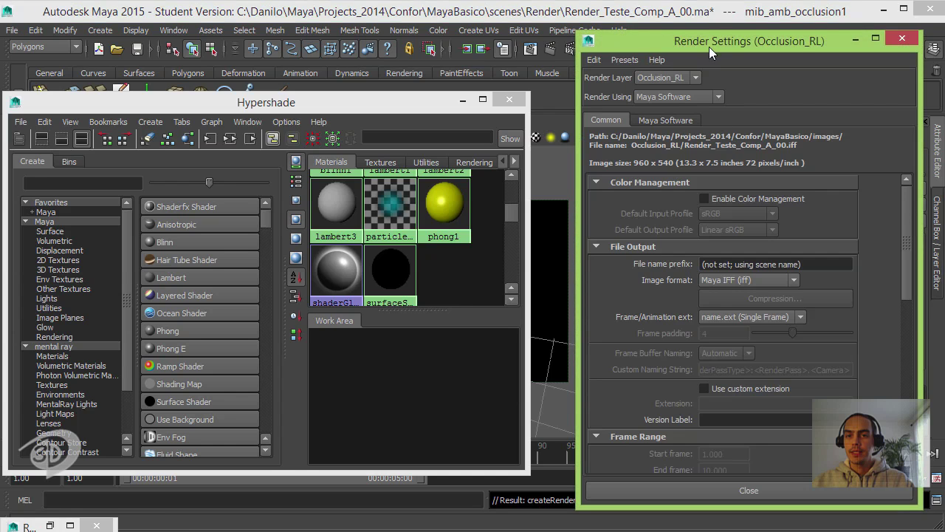
left_click_drag(680, 46, 347, 36)
left_click(938, 269)
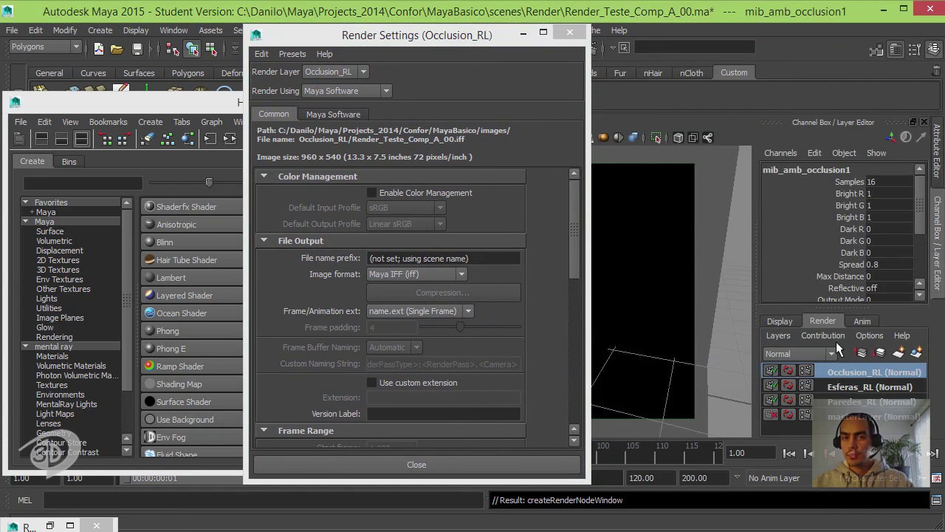
left_click(381, 90)
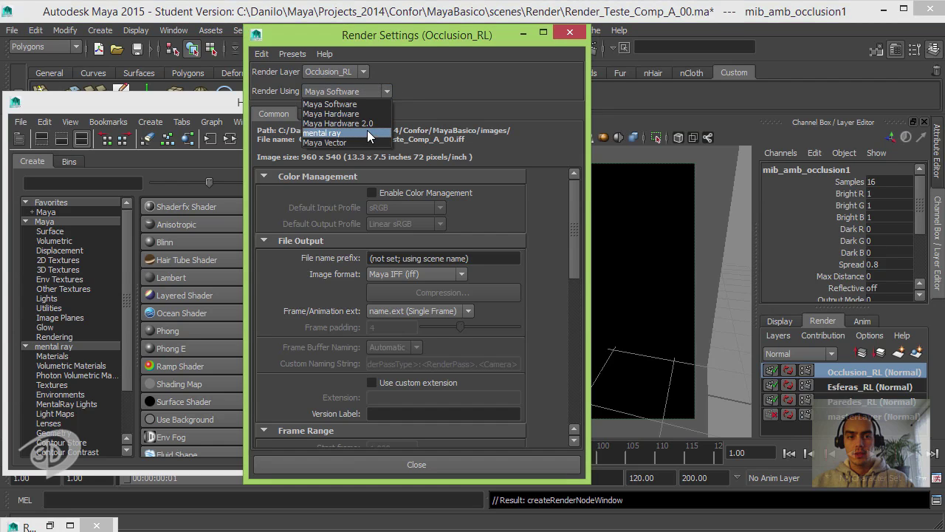
left_click(367, 132)
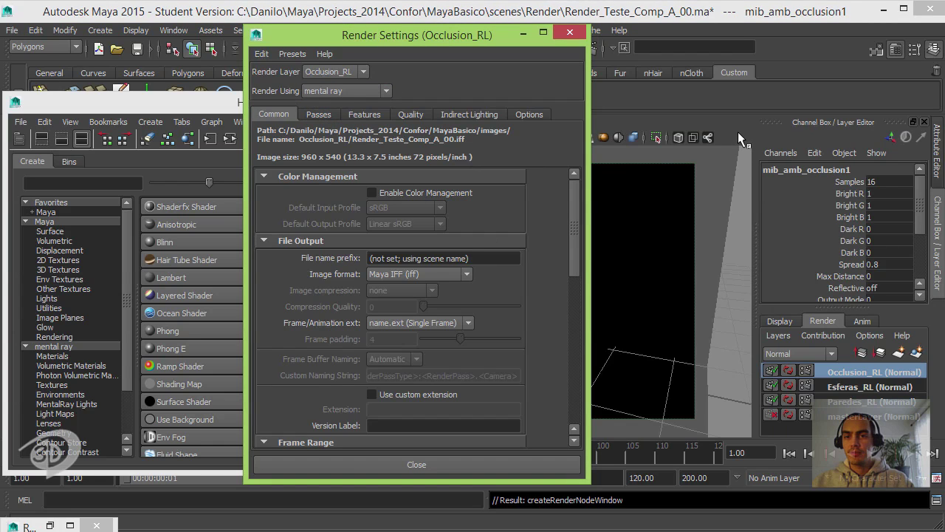
Render Occlusion_RL with mental ray, examine the occlusion shading, and minimize the render window
left_click_drag(585, 34, 569, 45)
left_click(548, 53)
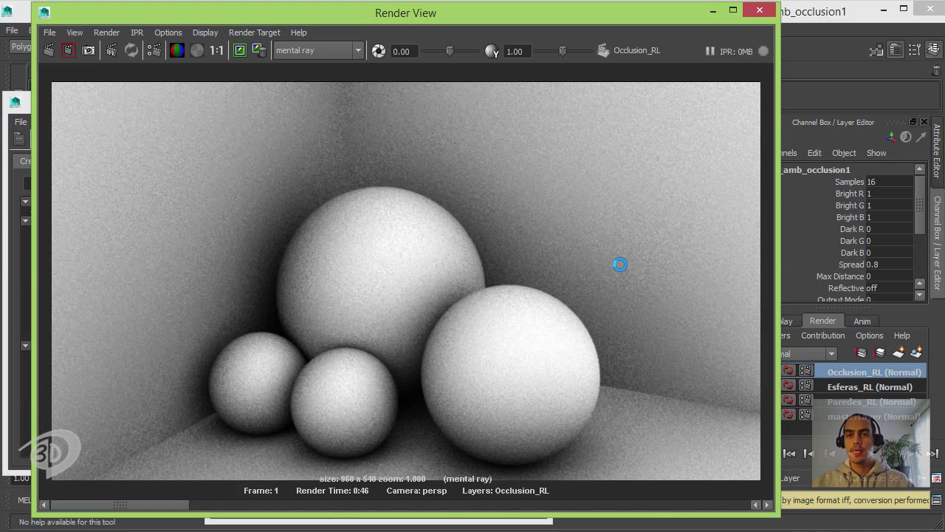
left_click(713, 9)
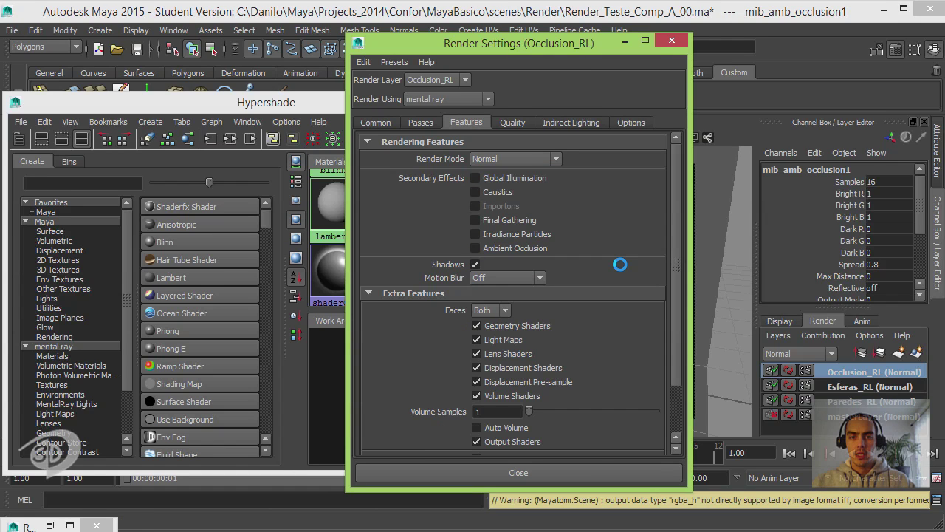
Set the mental ray Unified Sampling quality to 0.75 and close the render settings
double_click(488, 176)
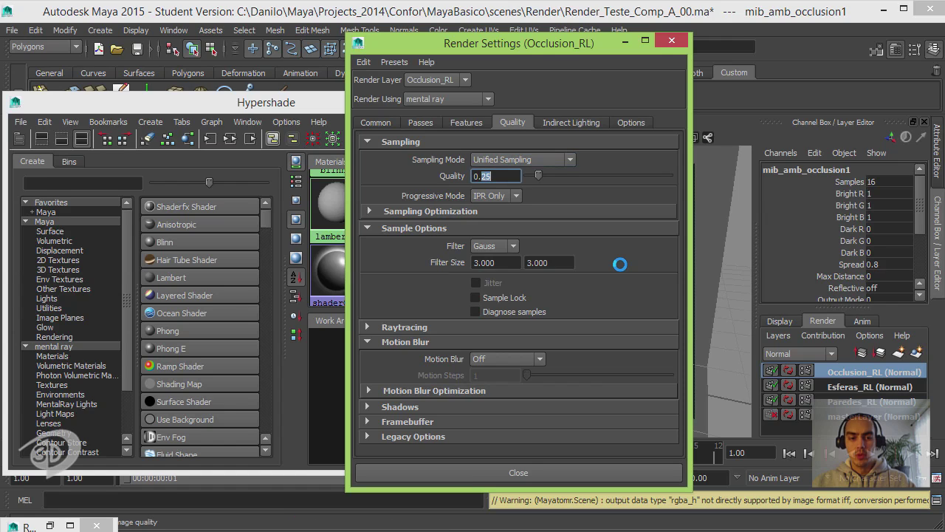
type("75")
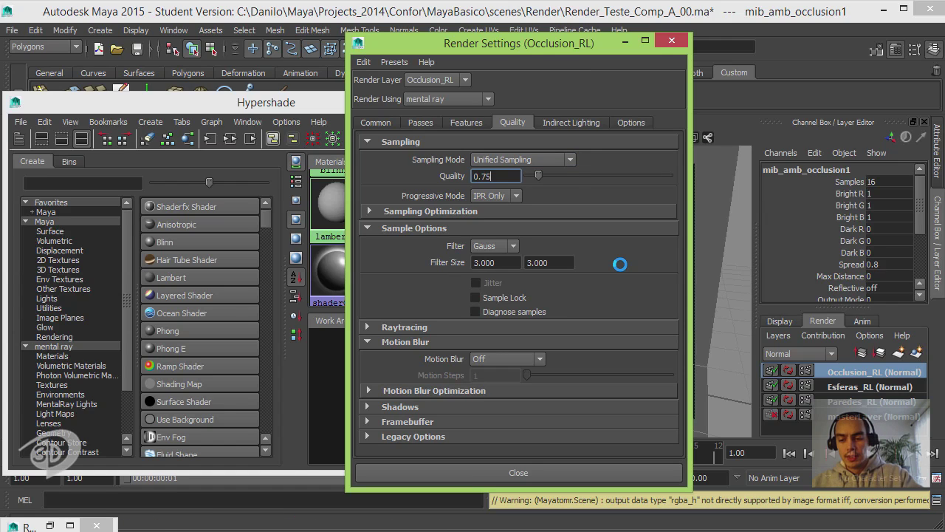
key("Return")
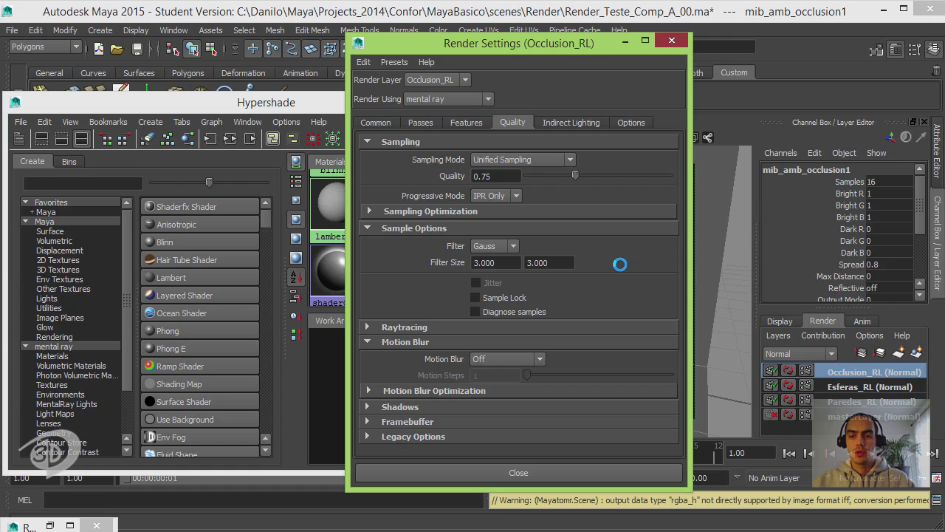
left_click(672, 40)
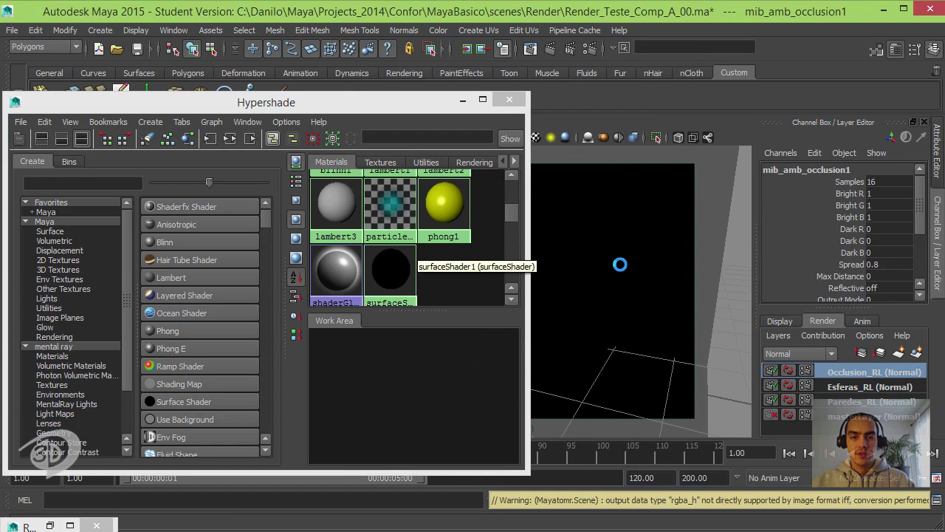
Set the samples of surfaceShader1's ambient occlusion texture to 32 and its max distance to 10
left_click(399, 260)
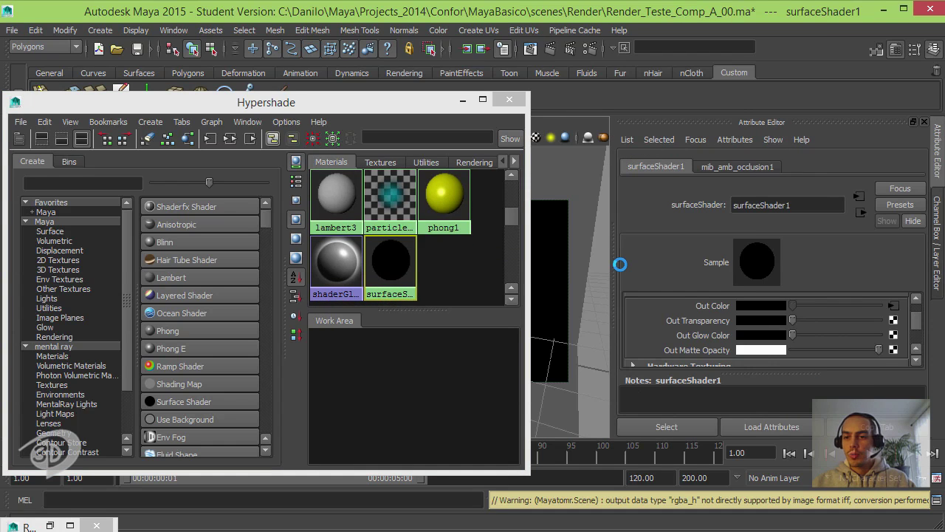
double_click(745, 297)
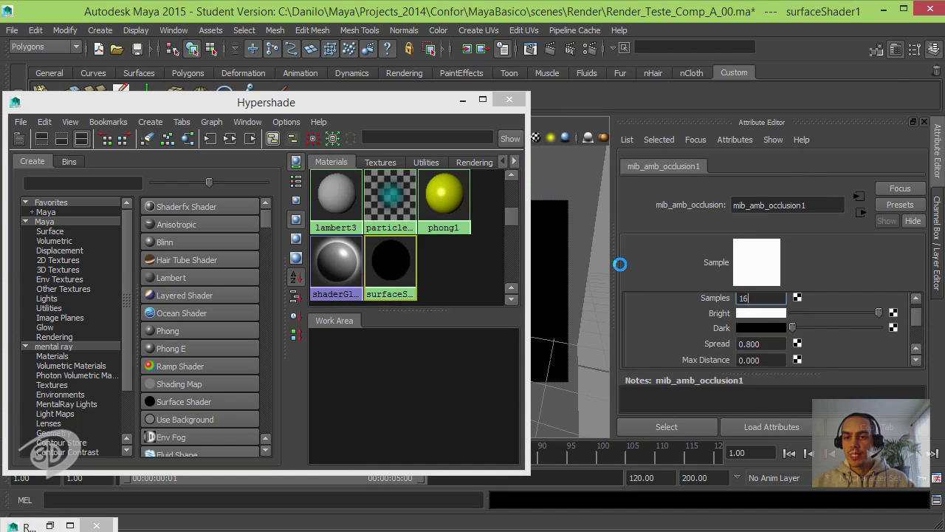
type("32")
key("Return")
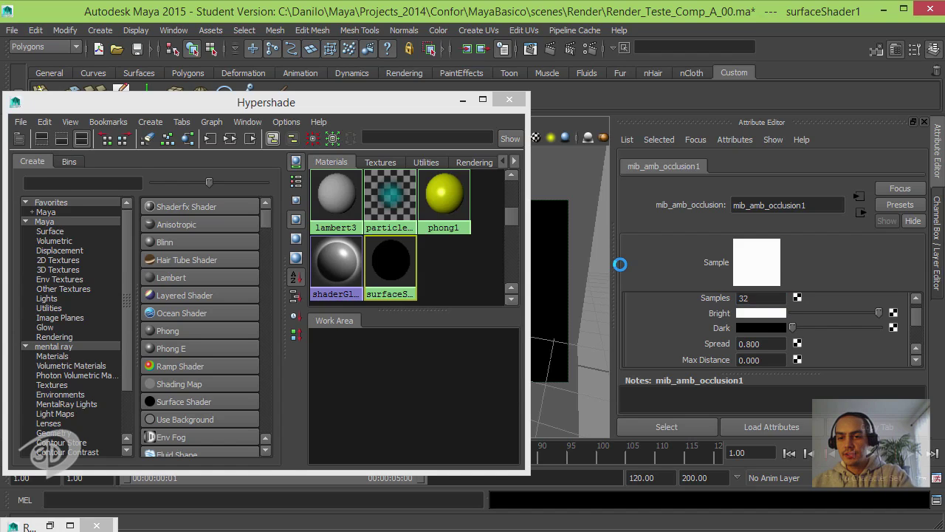
key("Tab")
key("Tab")
key("Tab")
key("Tab")
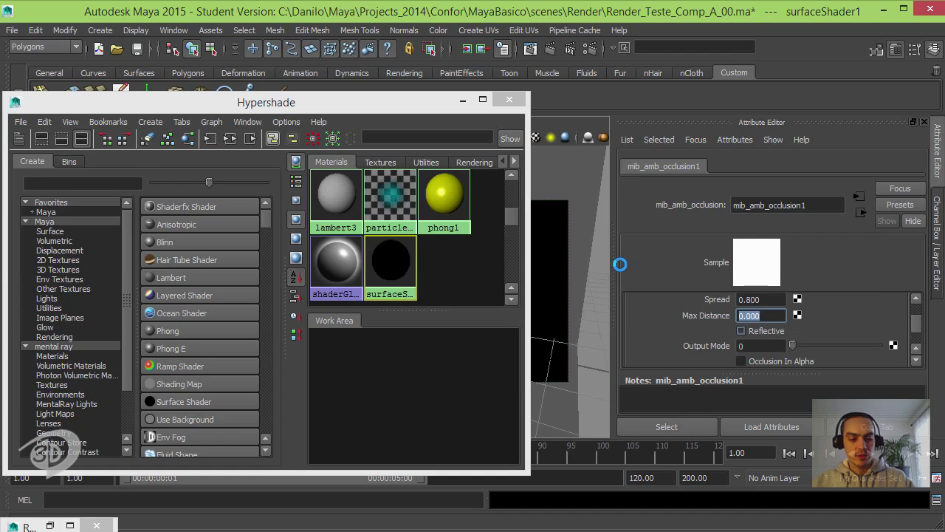
type("1")
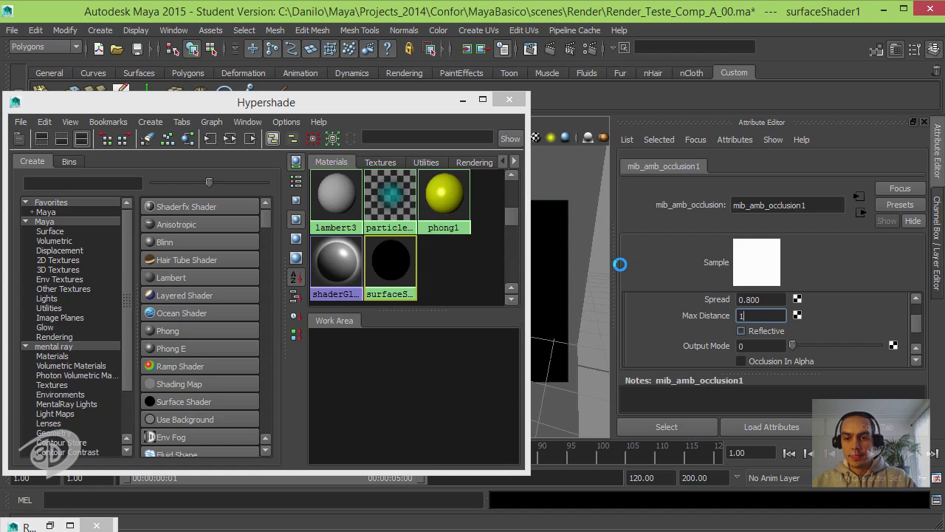
type("0")
key("Return")
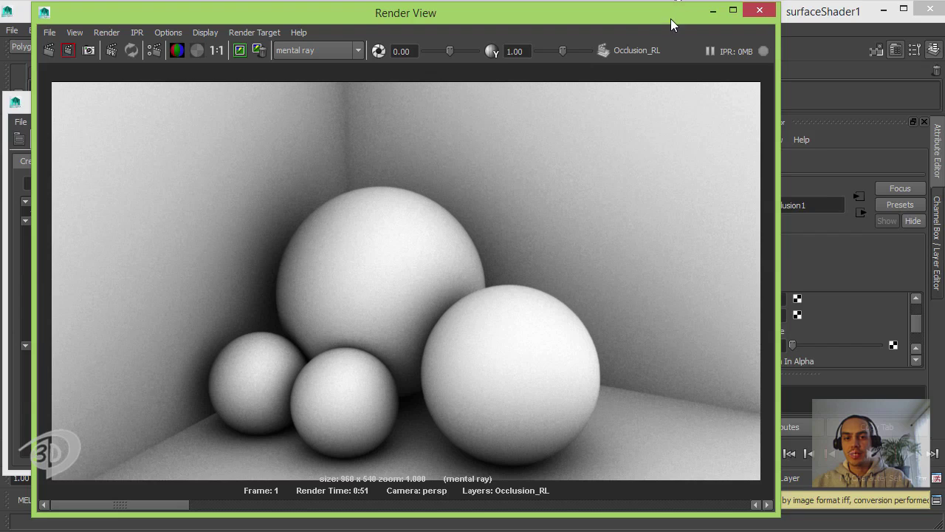
Move the render window clear of the attributes and raise the ambient occlusion samples to 64
left_click_drag(671, 18, 545, 45)
left_click_drag(916, 327, 914, 302)
double_click(746, 318)
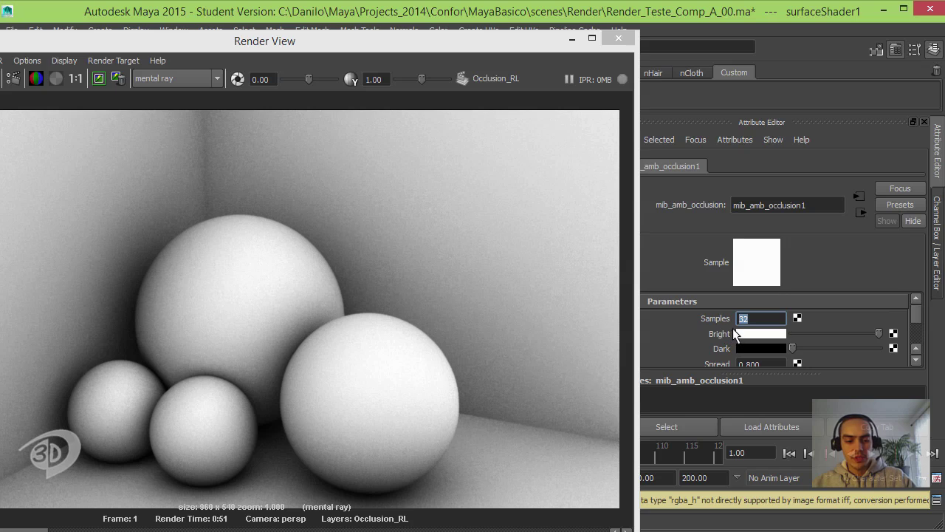
type("6")
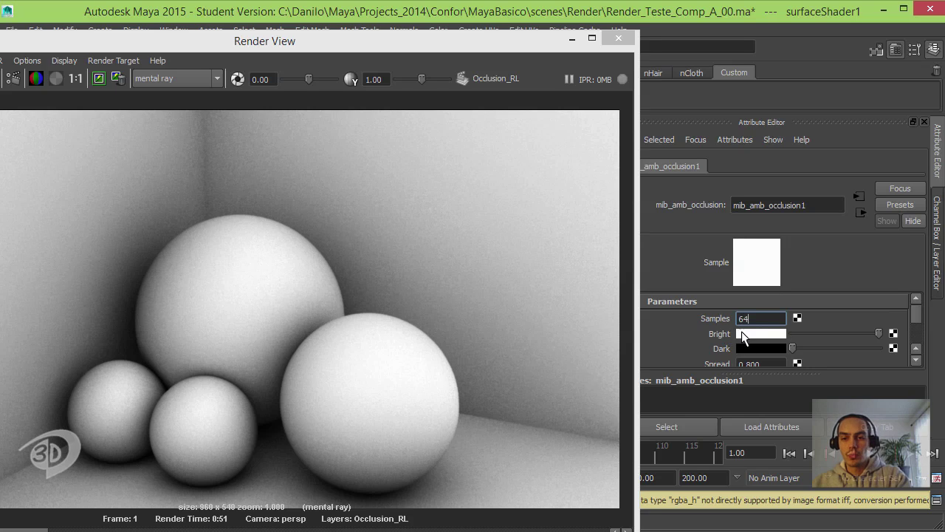
type("4")
key("Return")
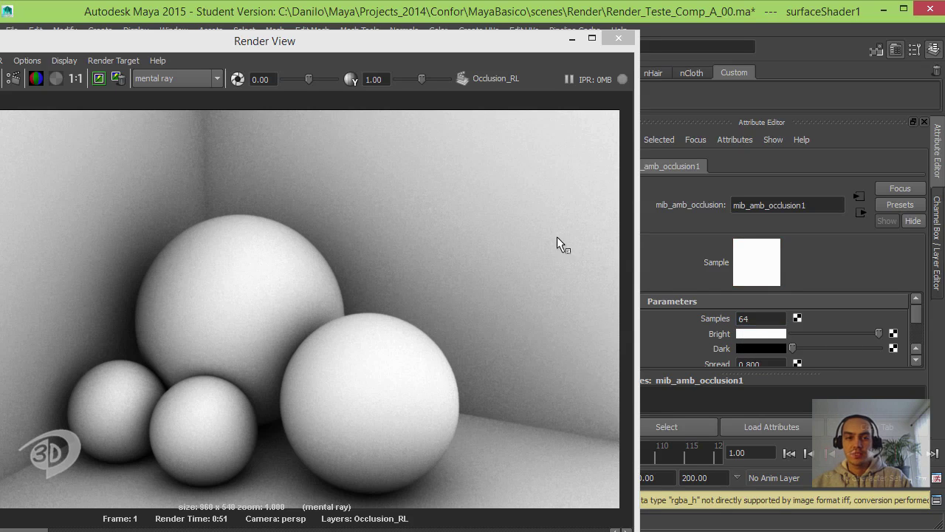
Re-render Occlusion_RL with the raised ambient occlusion samples and minimize the render and Hypershade windows
left_click_drag(457, 43, 599, 35)
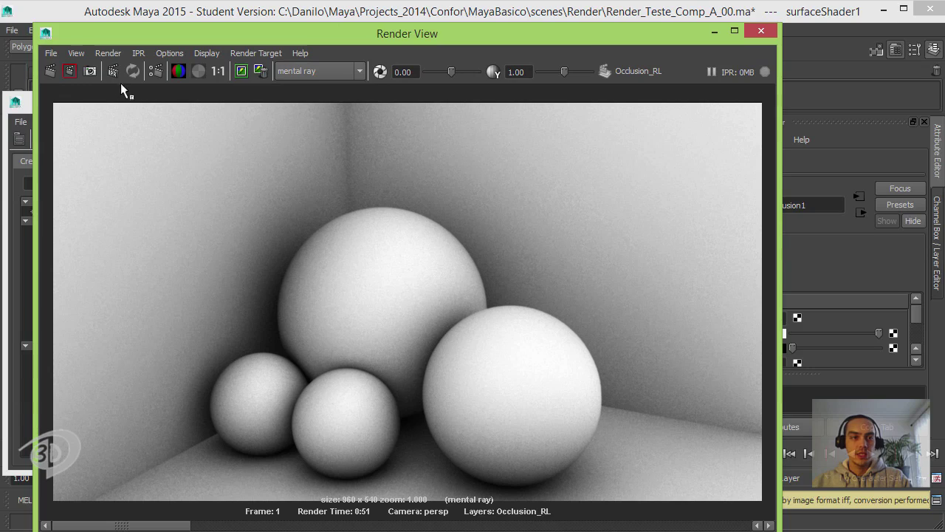
left_click(49, 71)
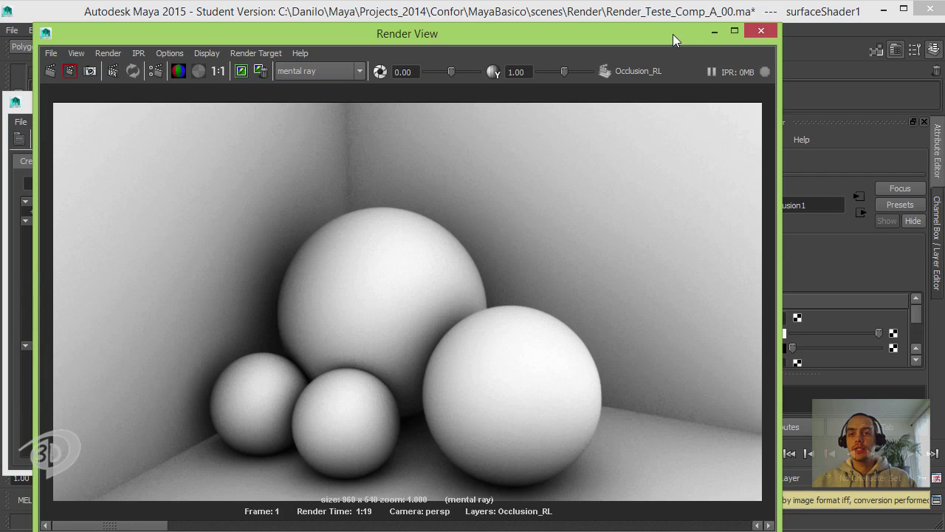
left_click(714, 31)
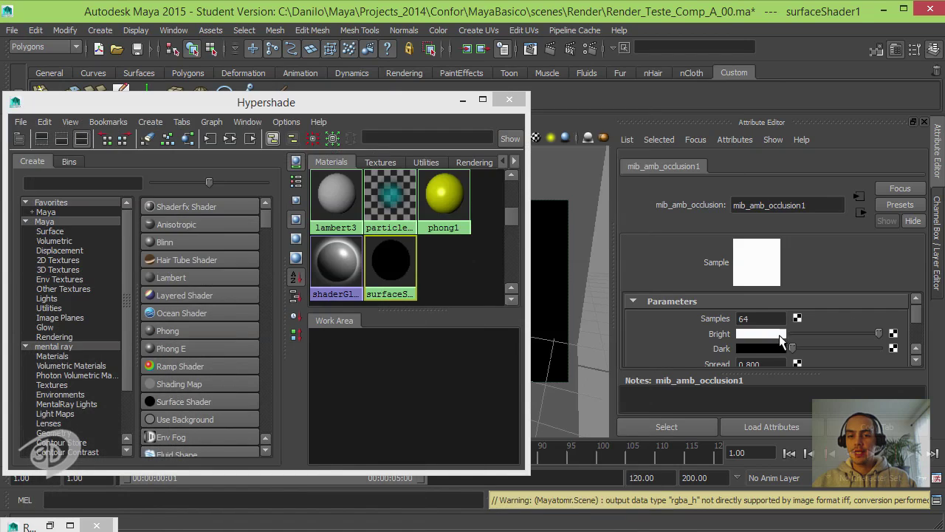
left_click(462, 101)
left_click(461, 101)
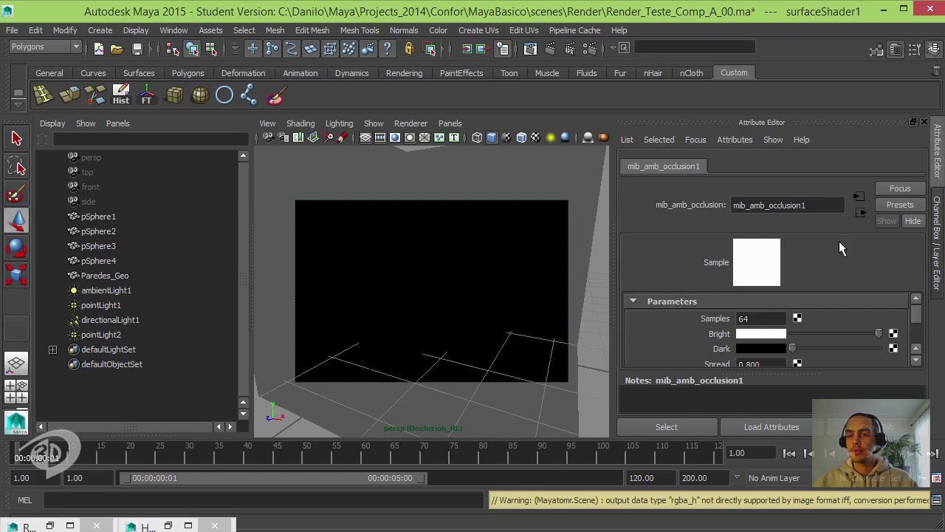
Create a render layer named Shadow_RL from the four spheres, Paredes_Geo and all four lights
left_click(938, 233)
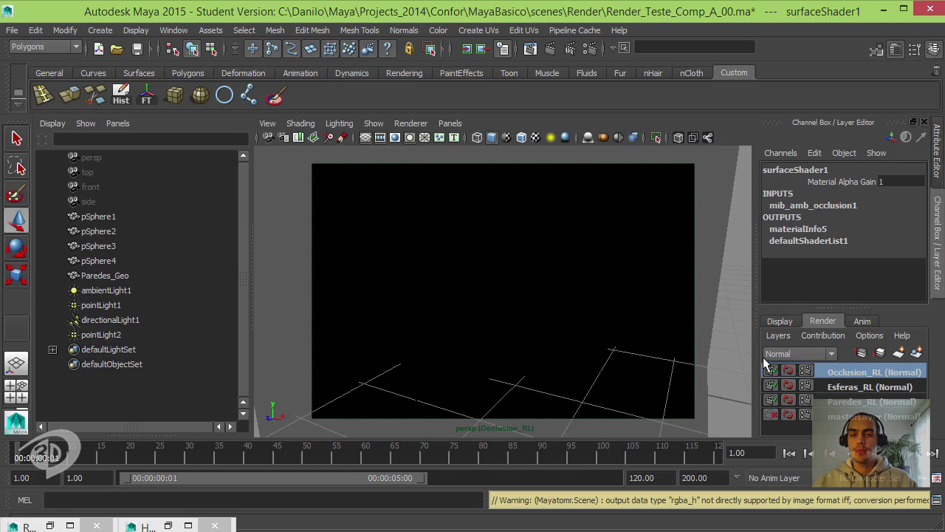
left_click_drag(100, 216, 103, 334)
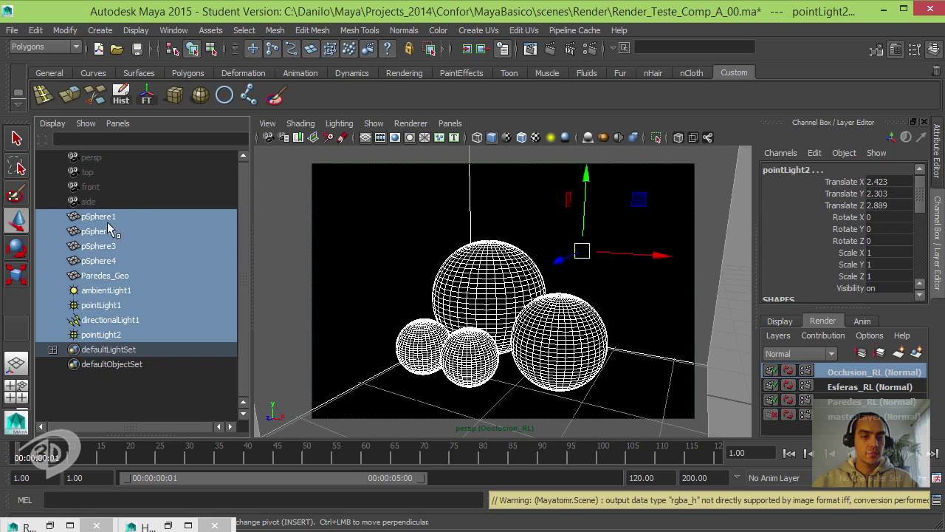
left_click(918, 354)
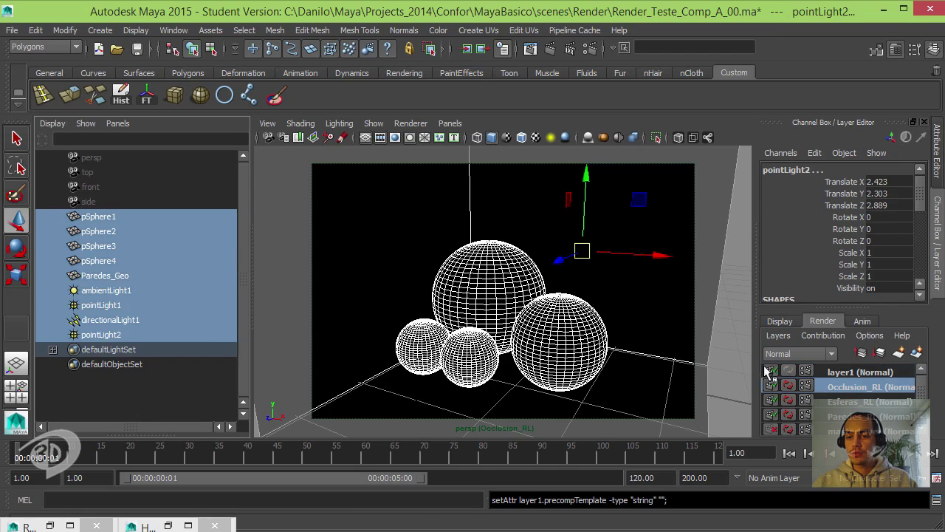
double_click(837, 370)
type("S")
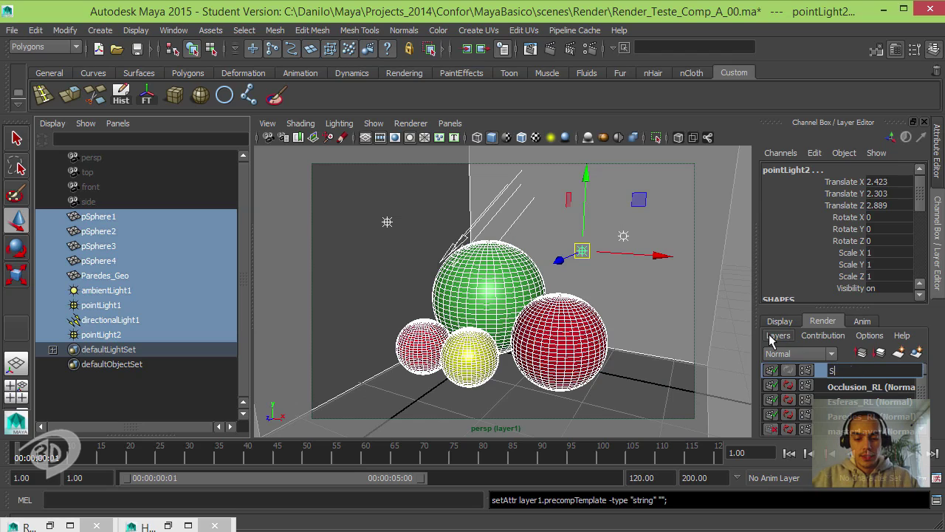
type("hadow")
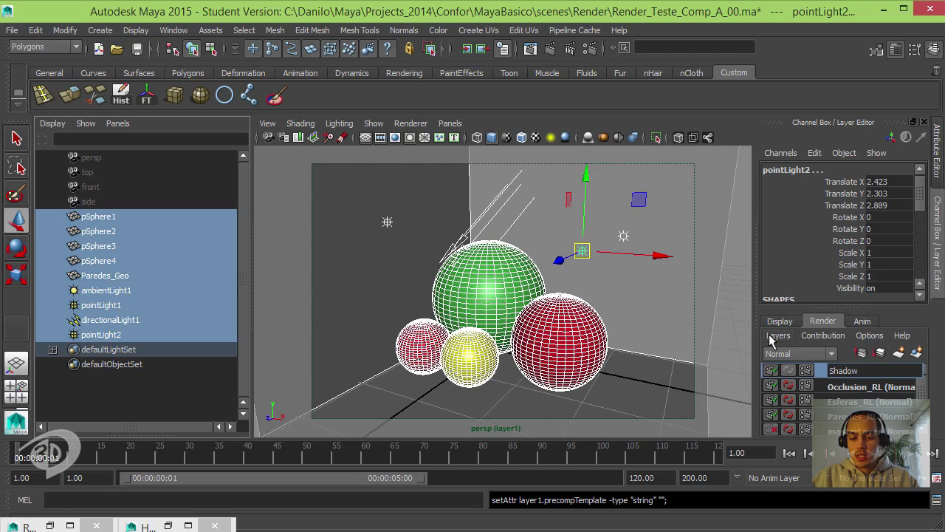
type("_RL")
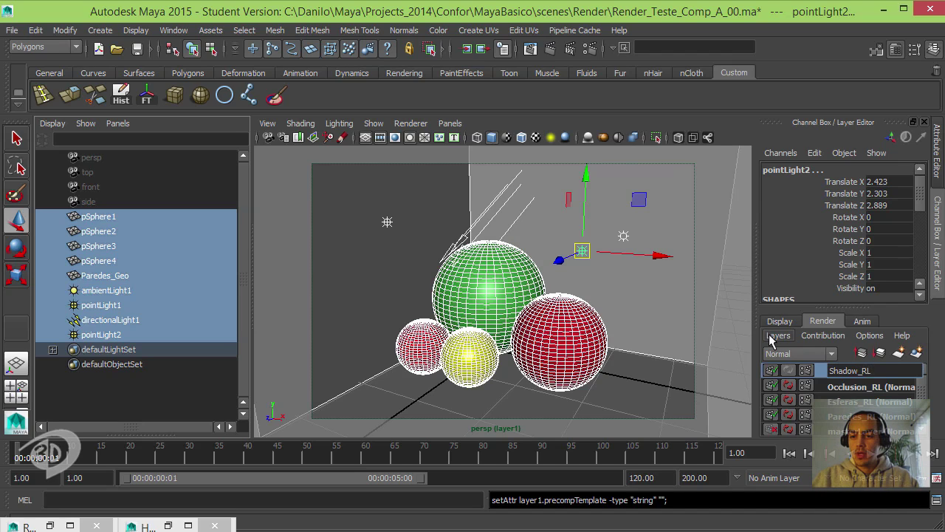
key("Return")
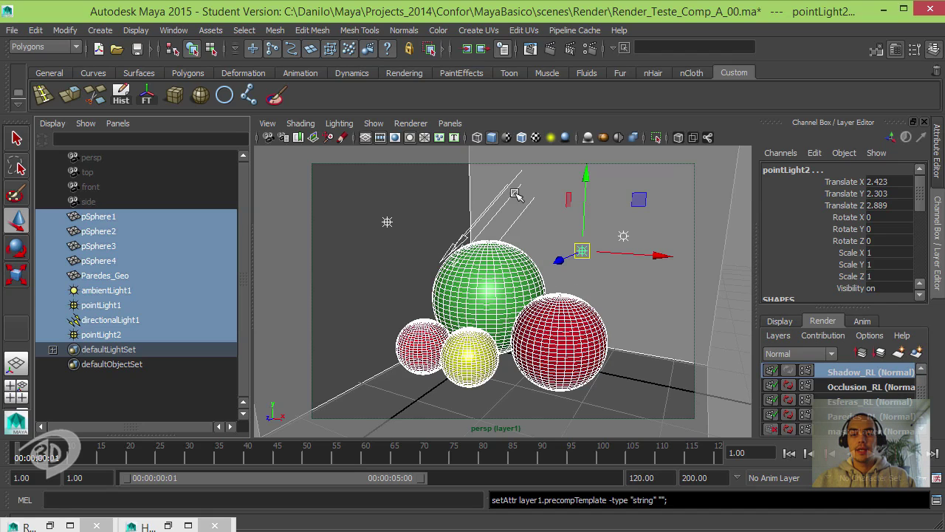
Test-render Shadow_RL with mental ray and give the layer a new Use Background material override
left_click(551, 49)
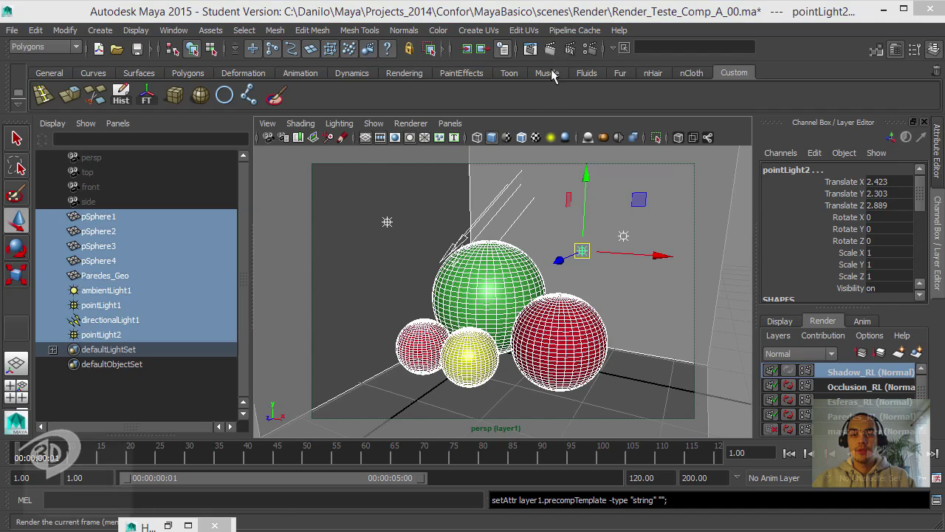
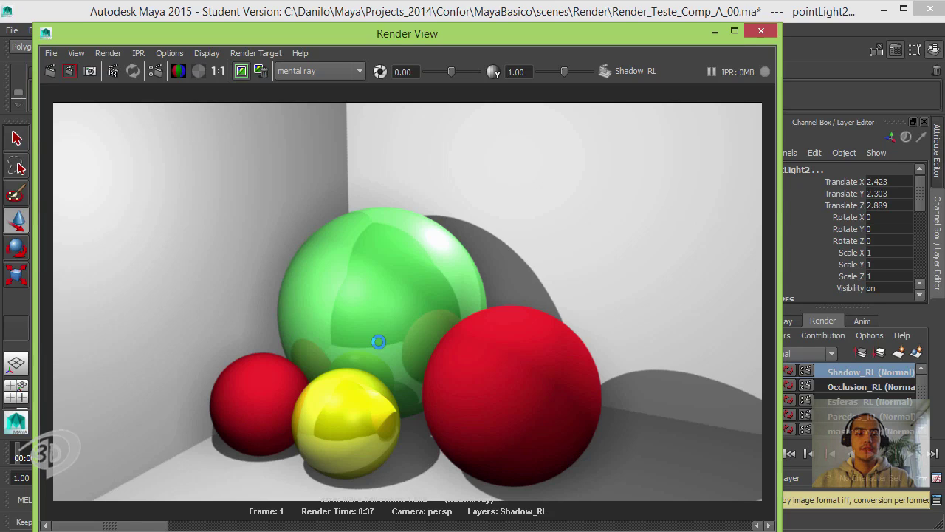
left_click(714, 31)
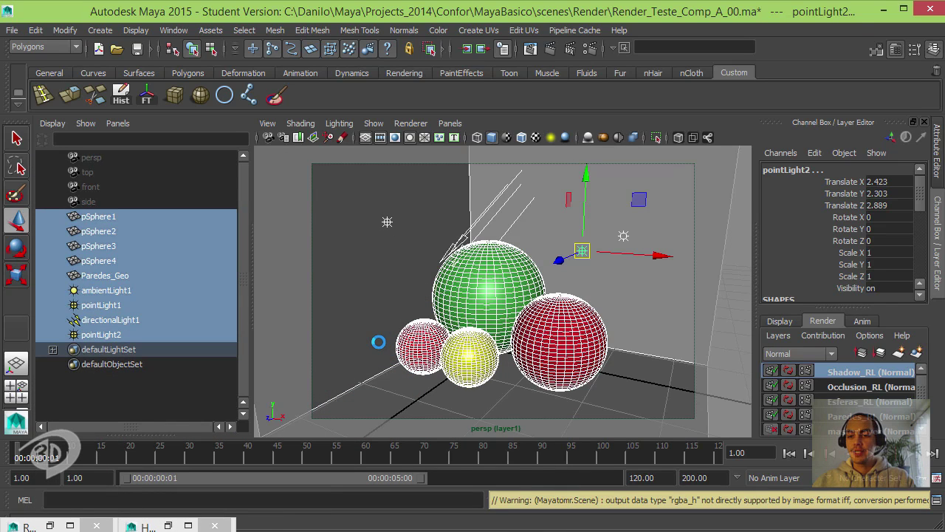
right_click(842, 371)
mouse_move(879, 480)
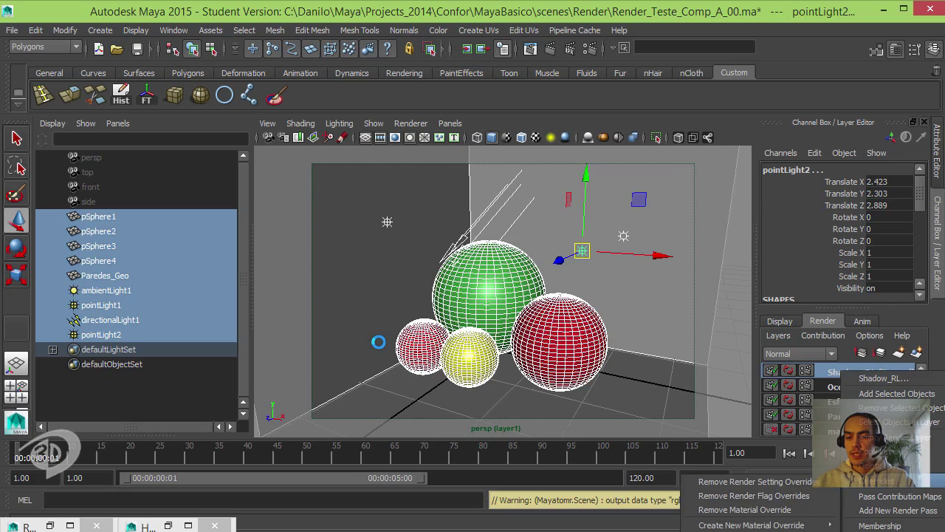
mouse_move(760, 524)
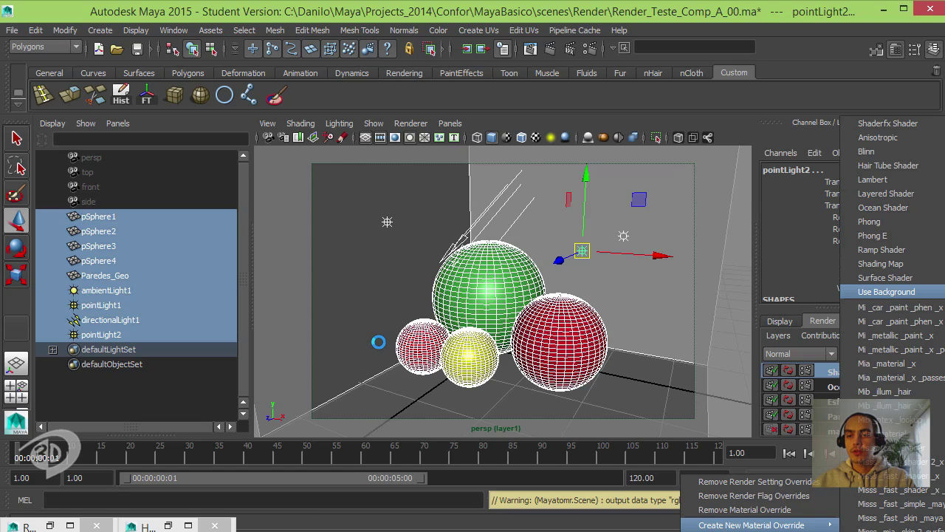
left_click(886, 291)
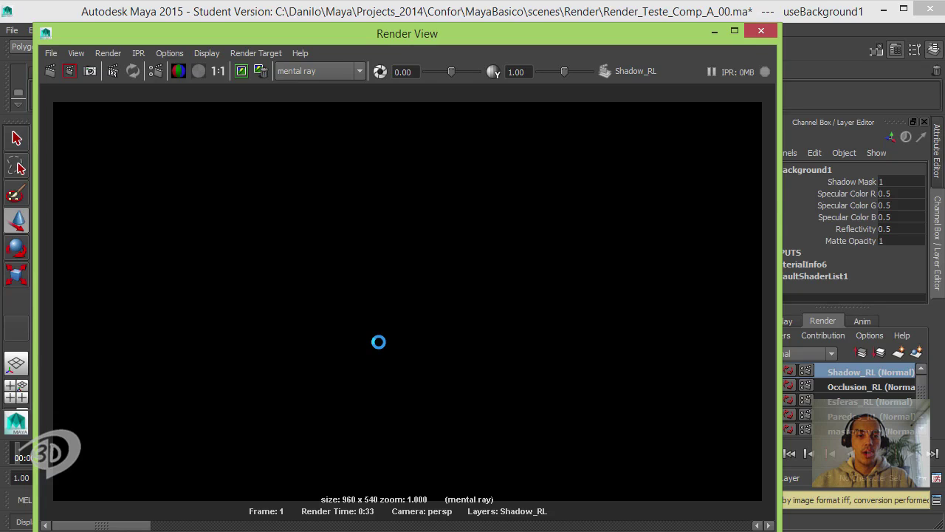
Check the alpha channel of the Shadow_RL render, close the render window and save the scene
left_click(198, 71)
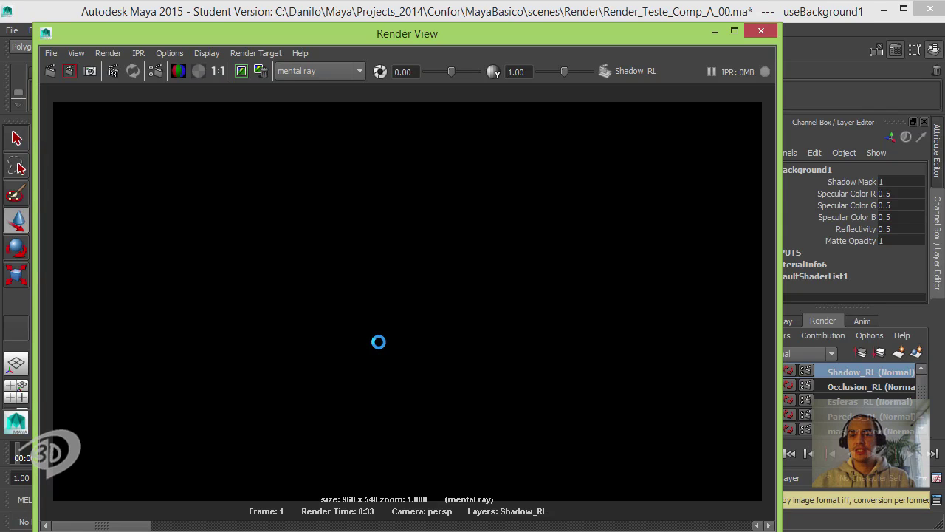
left_click(761, 31)
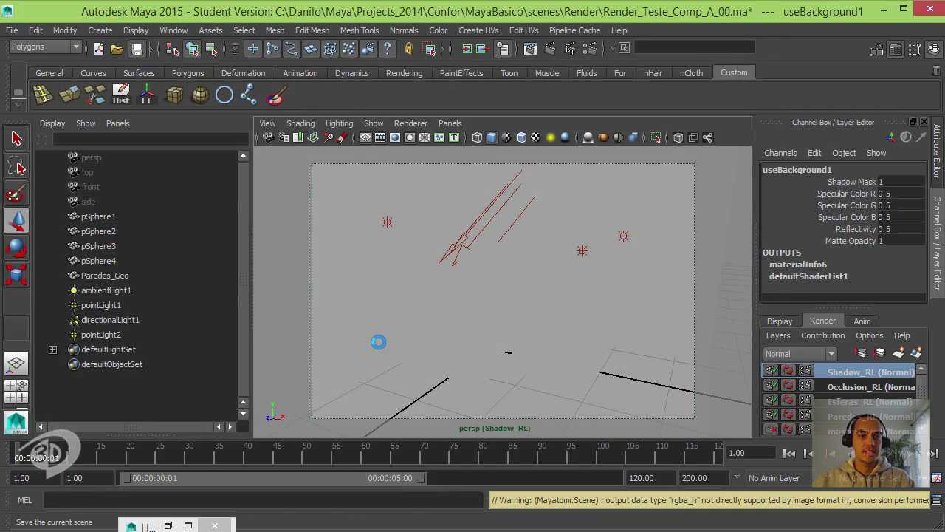
left_click(137, 48)
left_click(474, 284)
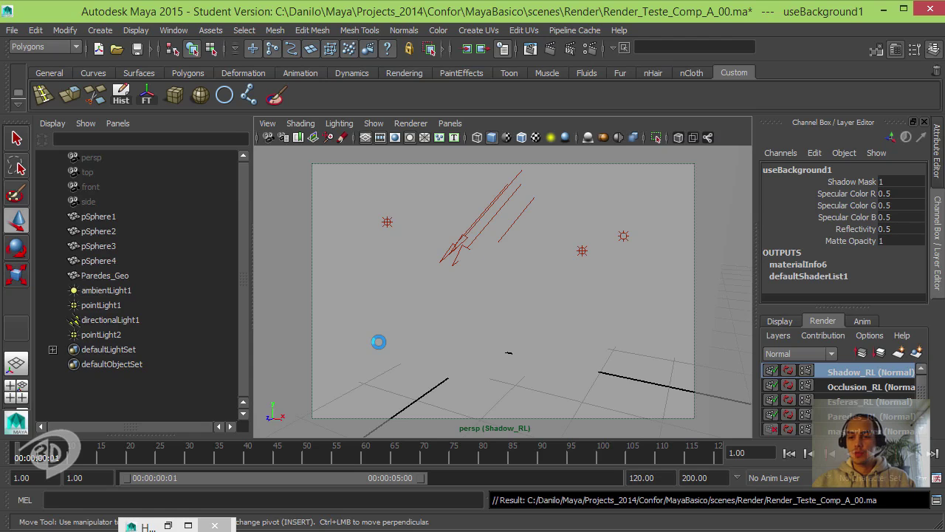
Activate masterLayer and enter Render_Teste_A_RL as the file name prefix in its render settings
left_click(868, 386)
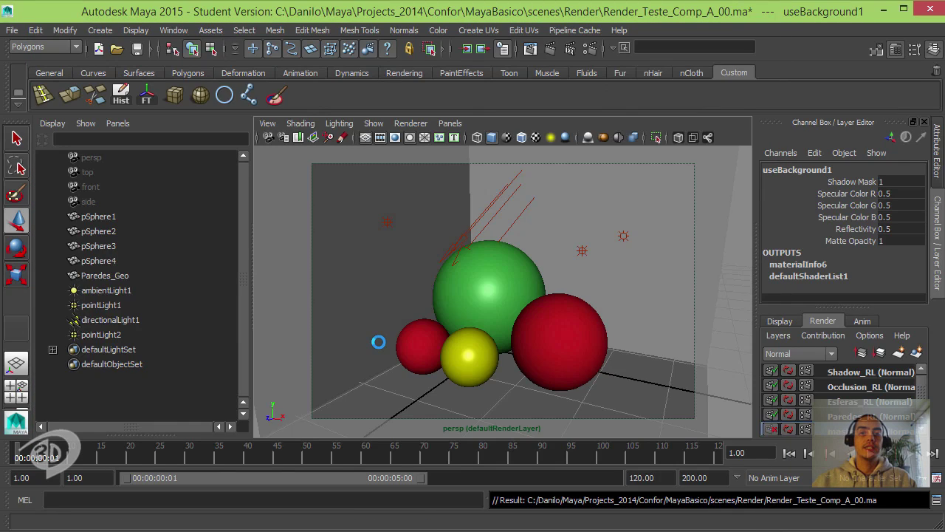
left_click(590, 49)
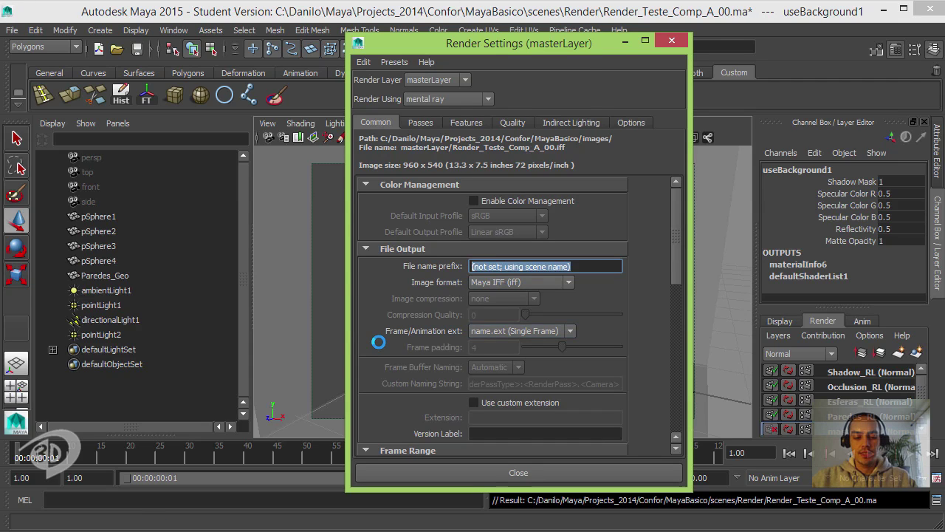
type("Render")
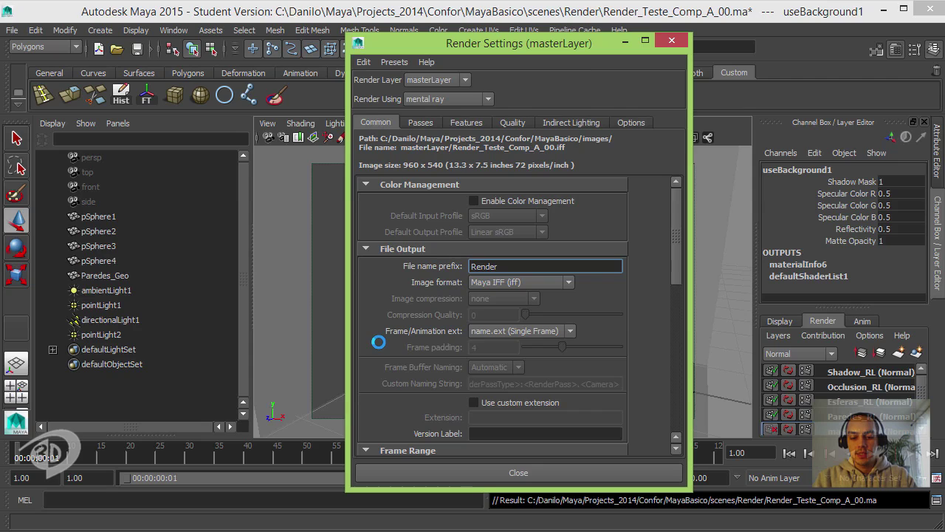
type("_Tes")
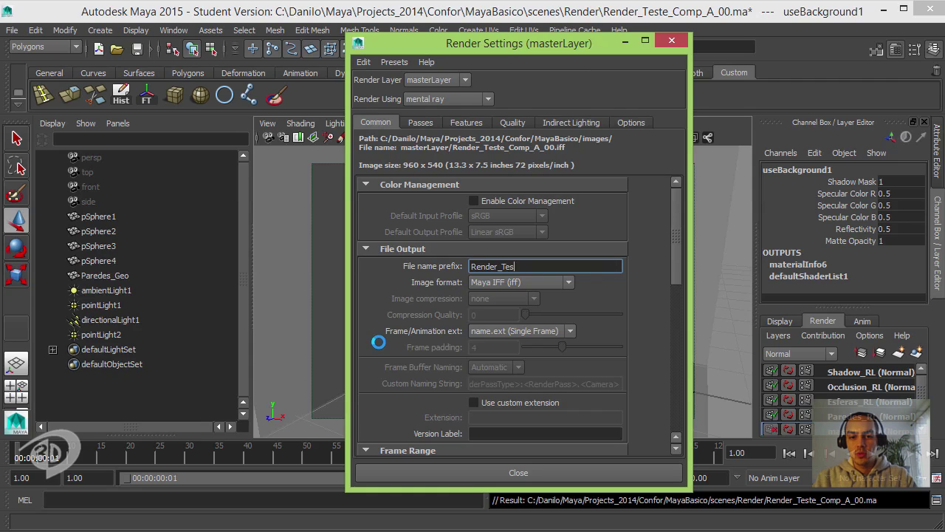
type("te")
type("_AR")
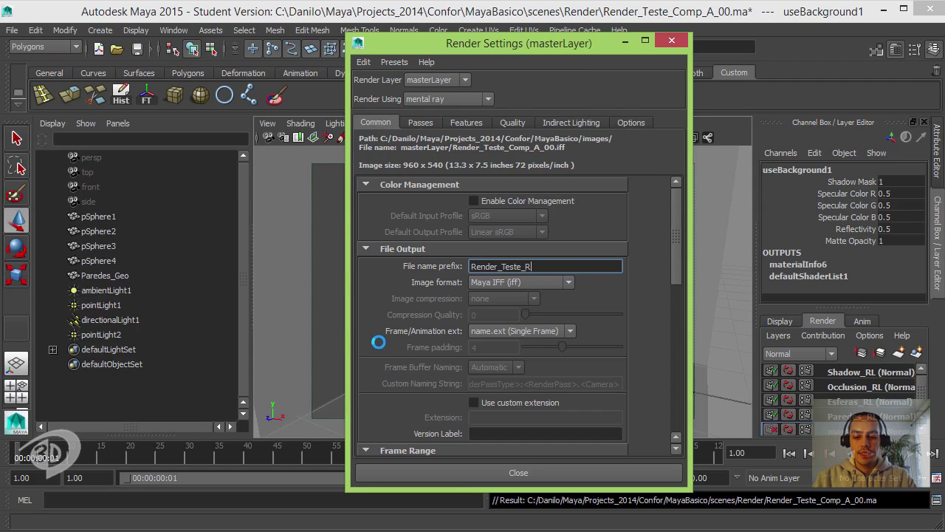
type("L")
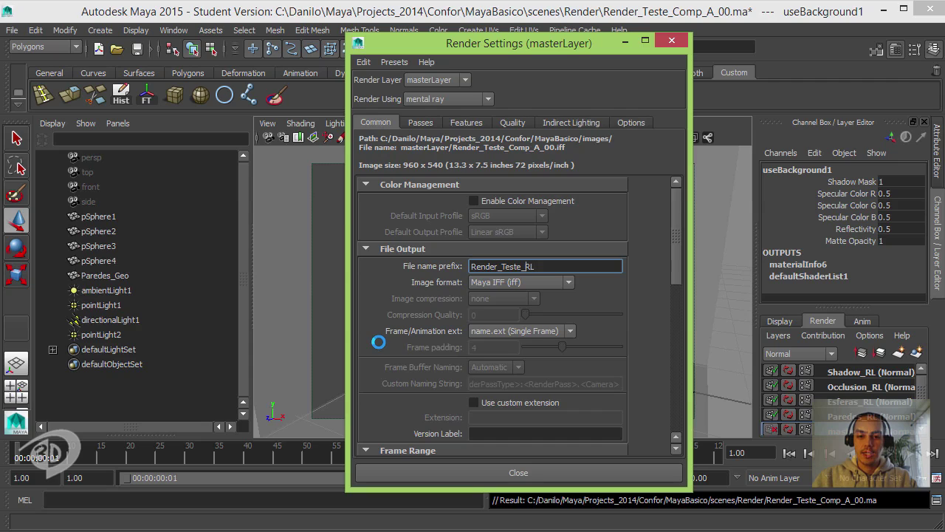
key("Left")
key("Left")
type("A_")
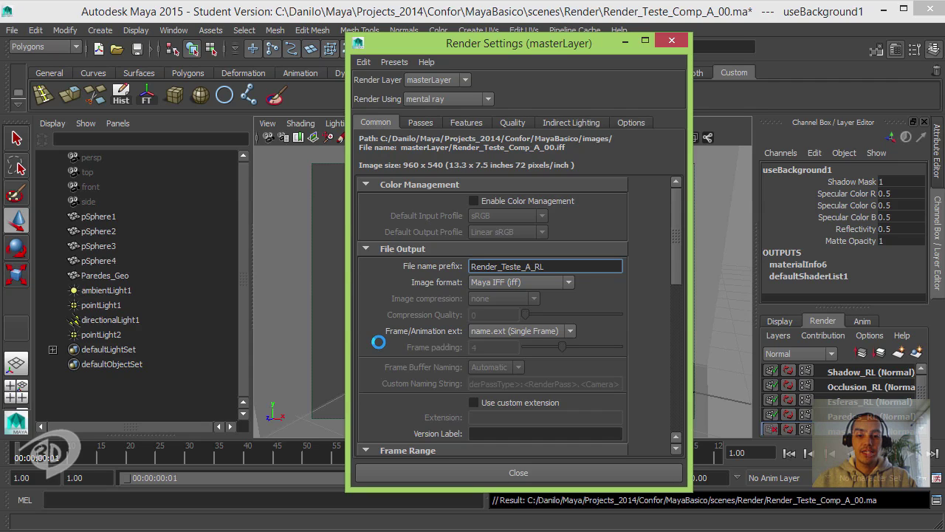
Change the output file name prefix to RenderLayer_Teste_A
left_click_drag(547, 266, 470, 266)
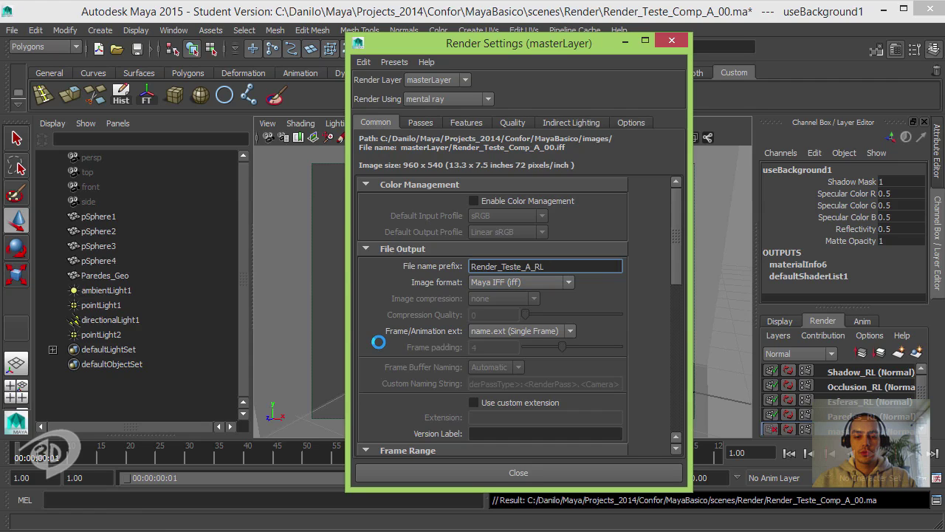
type("L")
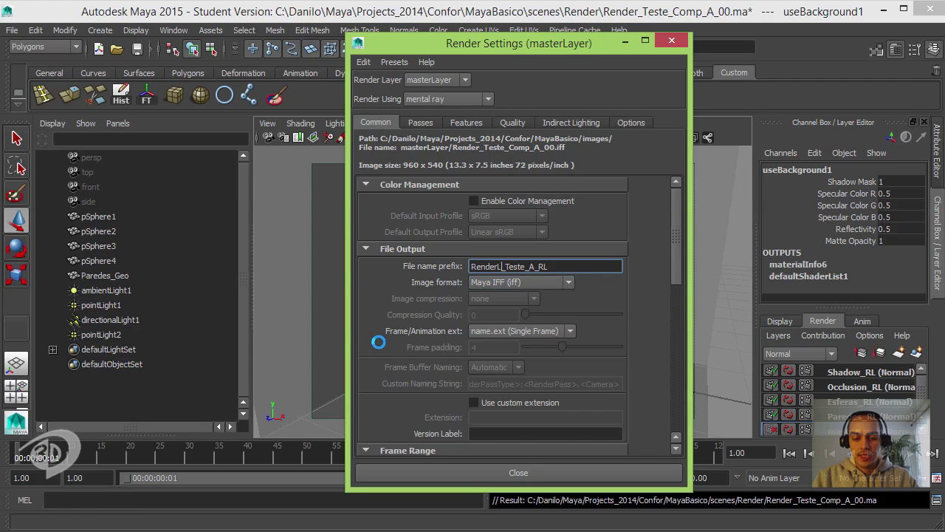
type("ayer")
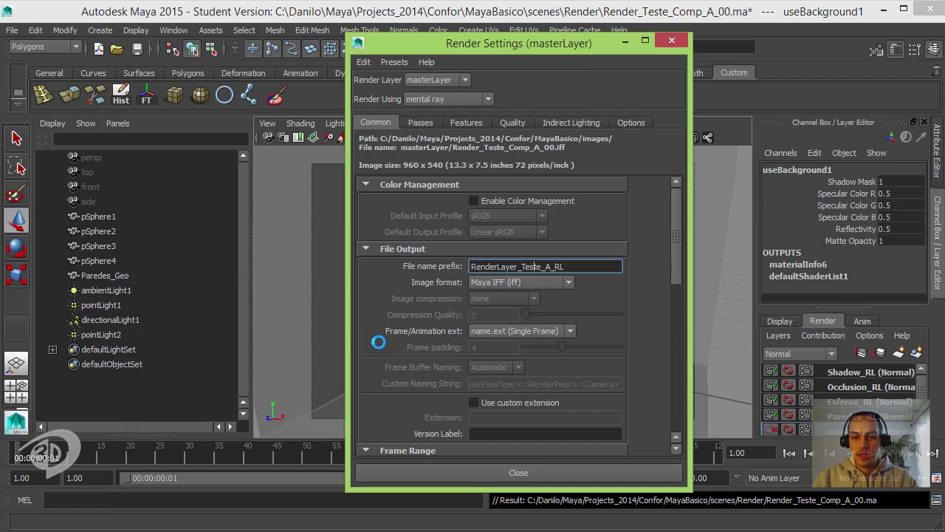
key("shift+Right")
key("shift+Right")
key("shift+Right")
key("BackSpace")
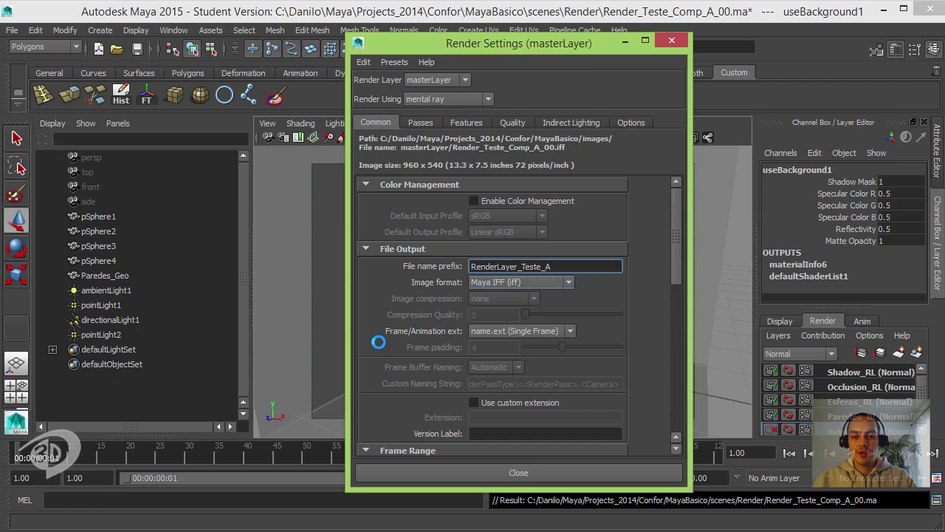
Set the output image format of masterLayer to PNG (png)
left_click(520, 282)
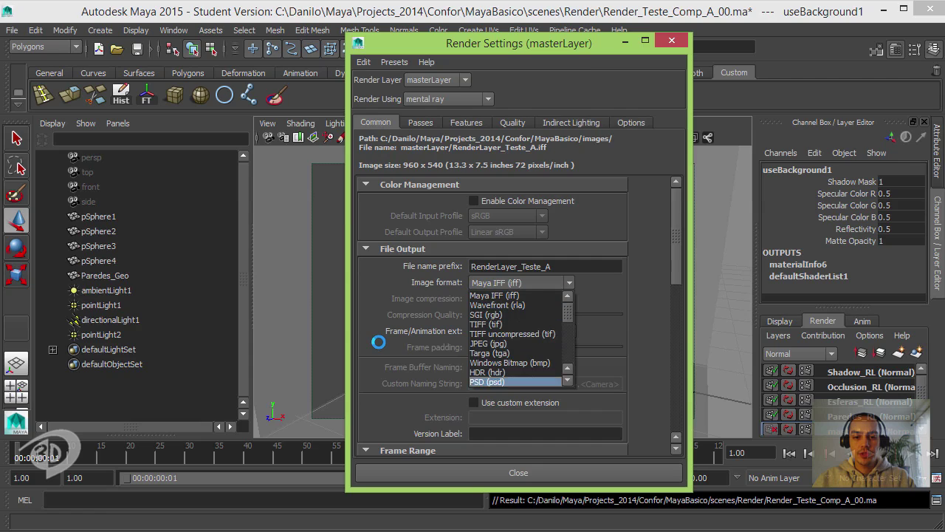
scroll(517, 339, "down", 3)
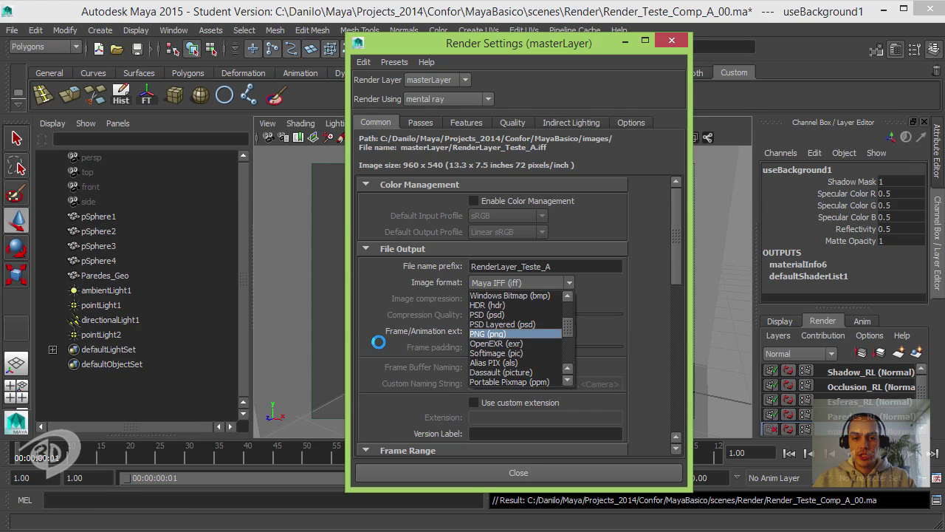
left_click(487, 334)
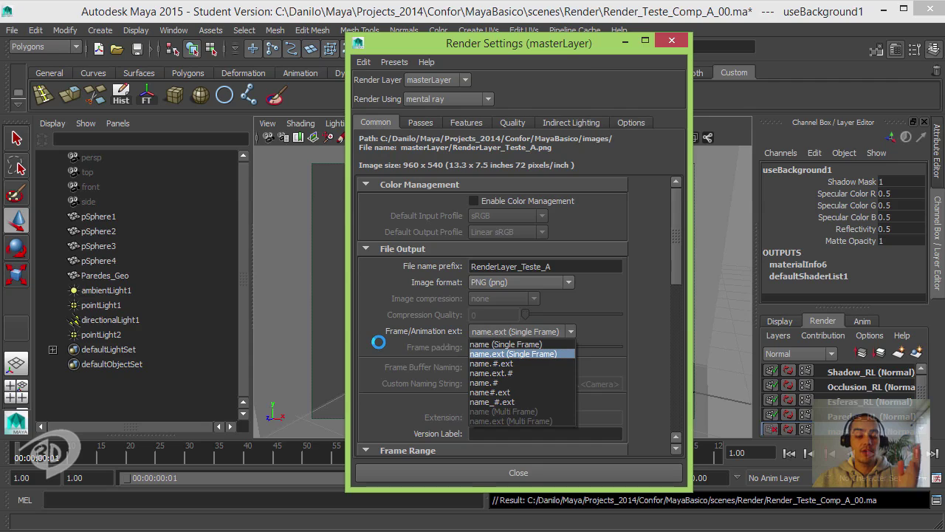
Try the name.#.ext frame/animation extension for the output and restore name.ext (Single Frame)
key("Down")
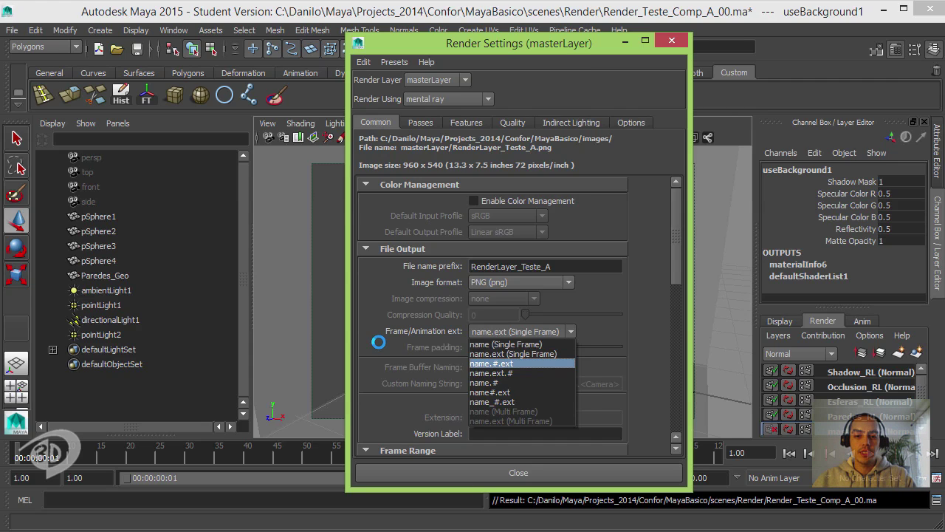
key("Return")
scroll(379, 342, "down", 5)
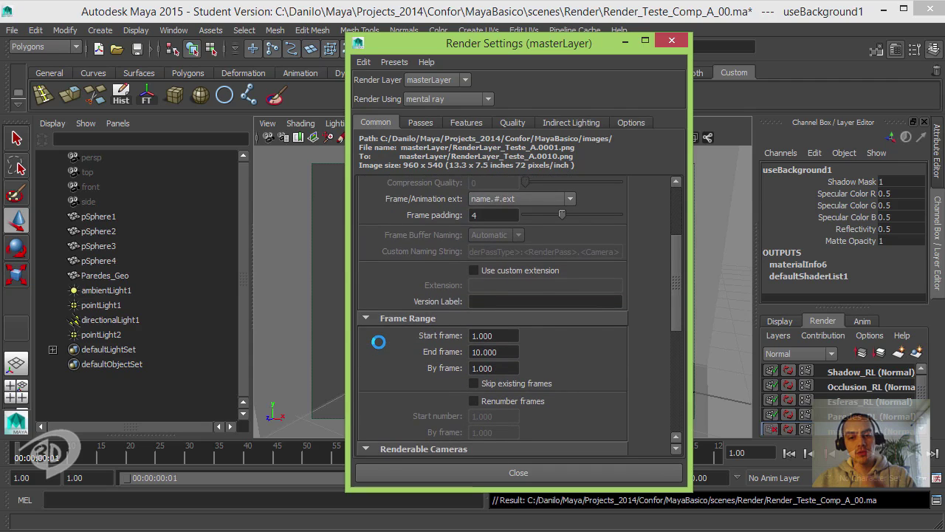
scroll(378, 342, "up", 2)
key("alt+Down")
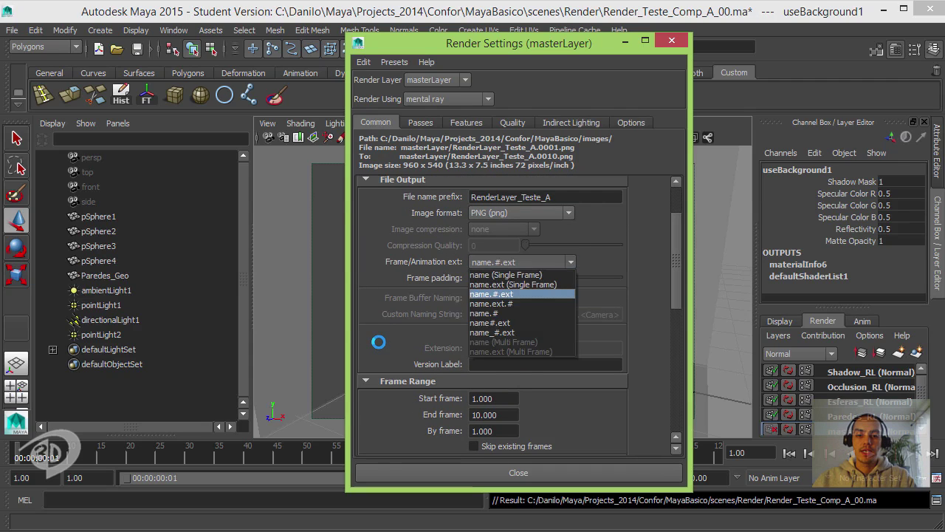
key("Up")
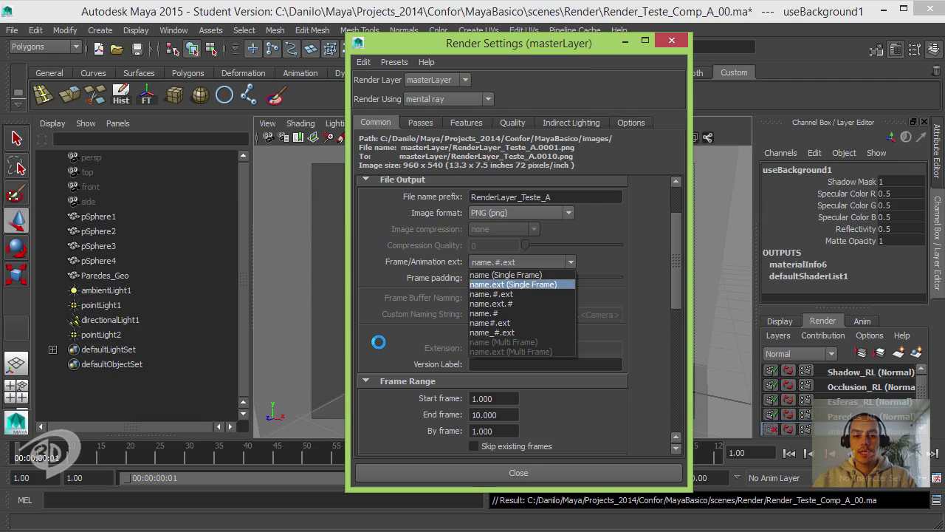
key("Return")
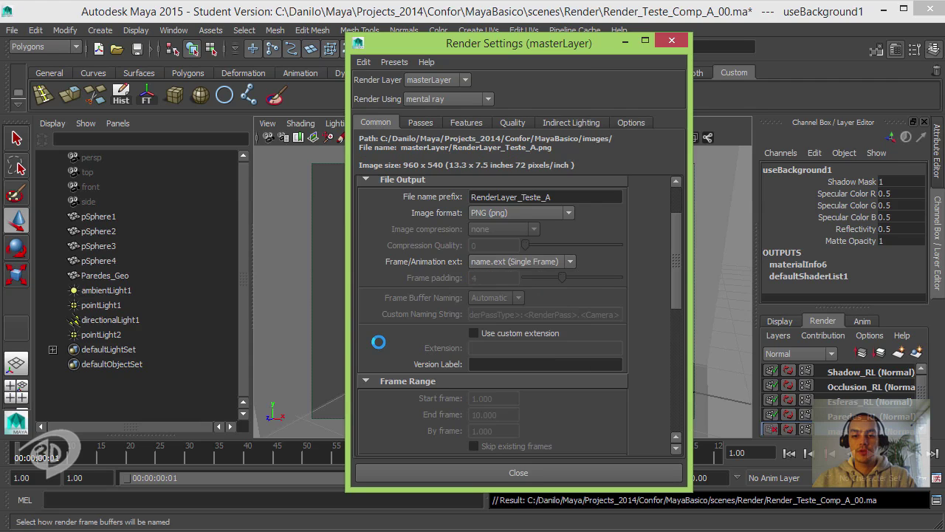
Review the frame range, renderable camera and image size settings, and close the render settings
scroll(378, 342, "down", 1)
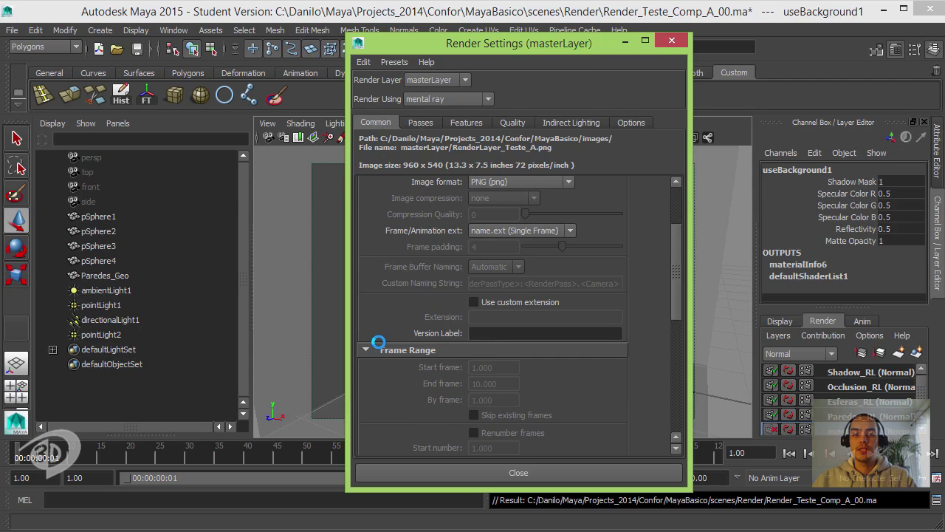
scroll(378, 342, "down", 6)
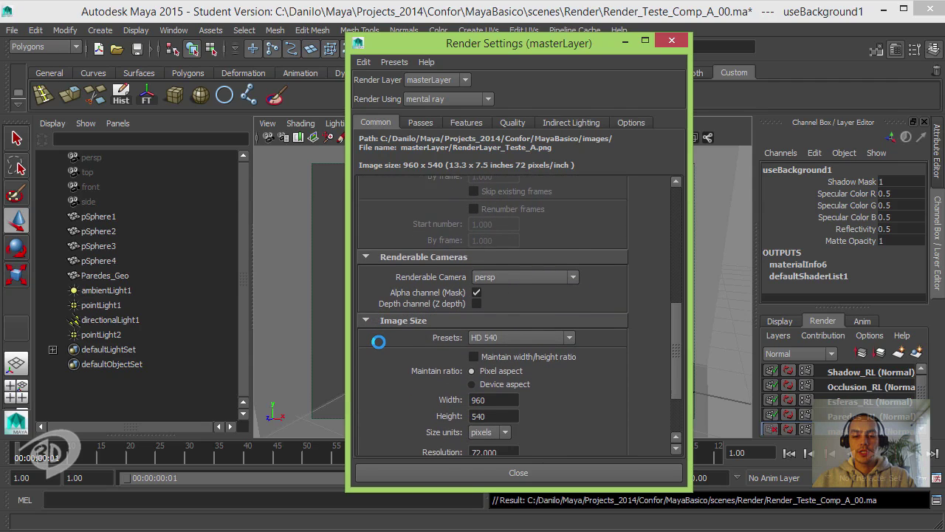
scroll(378, 341, "down", 3)
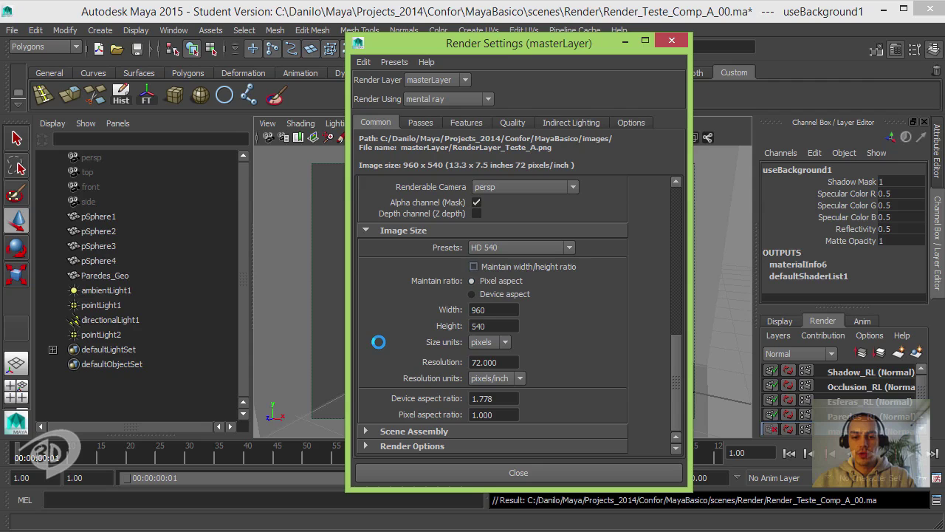
scroll(378, 342, "up", 8)
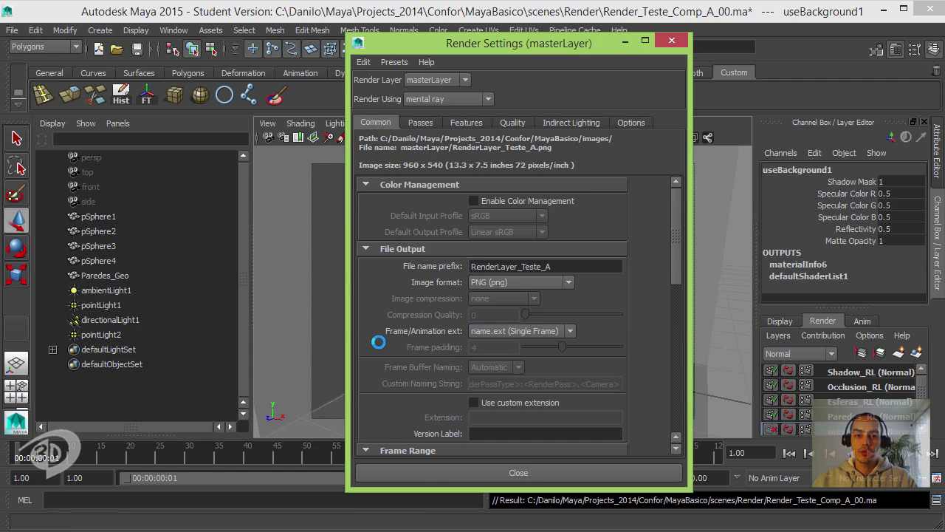
left_click(671, 40)
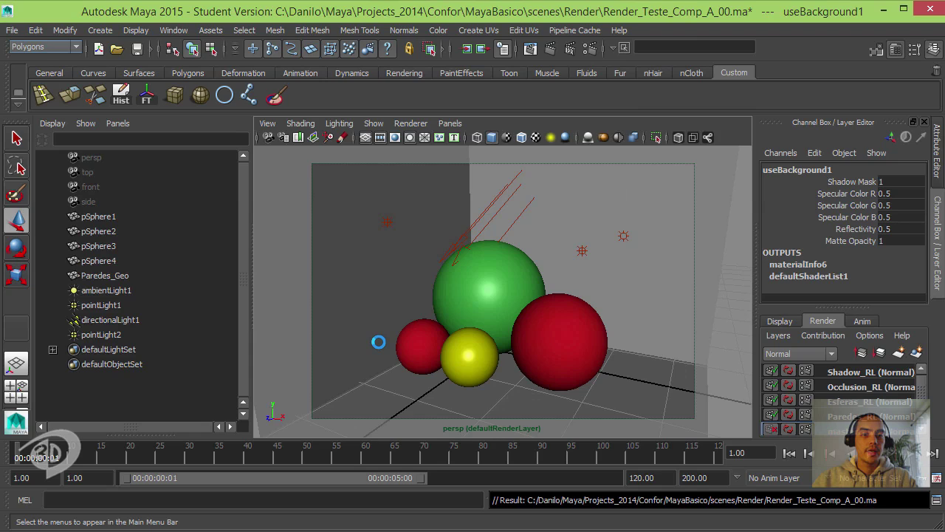
Switch to the Rendering menu set and open the Script Editor
left_click(44, 47)
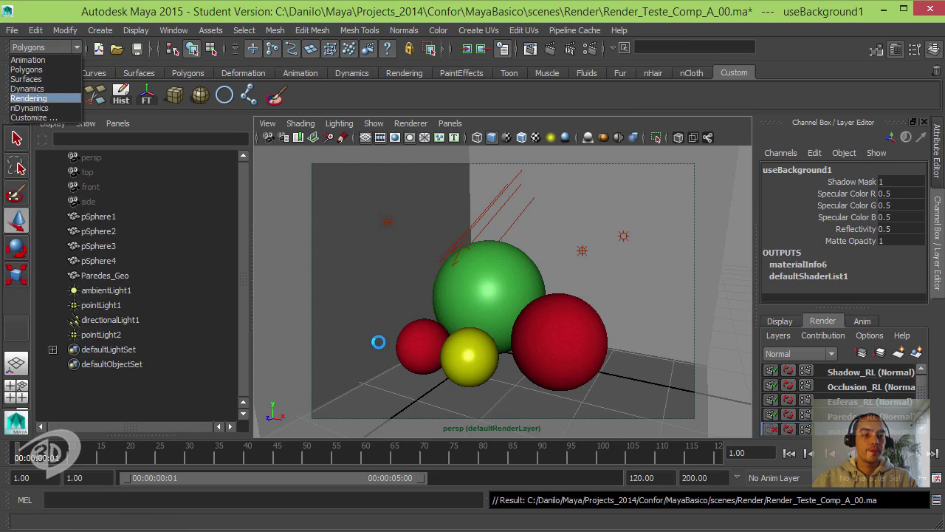
left_click(28, 98)
left_click(359, 31)
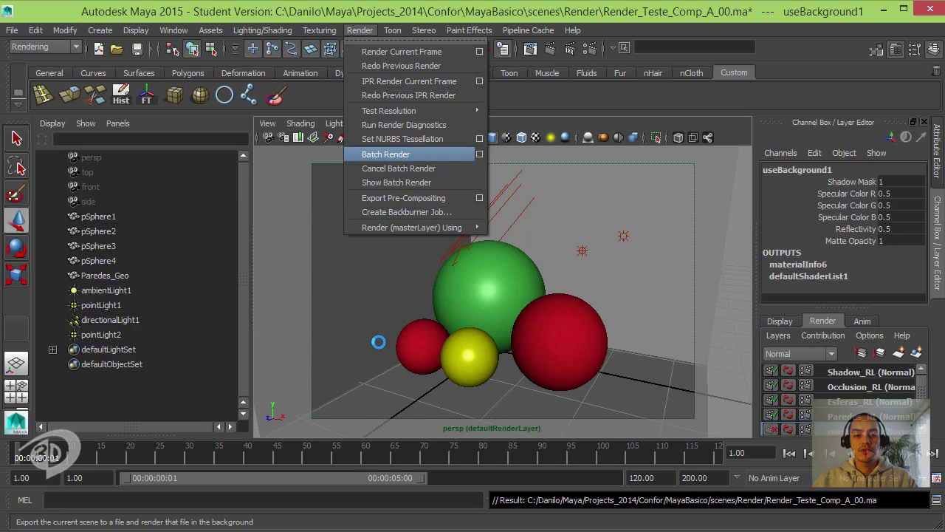
key("Escape")
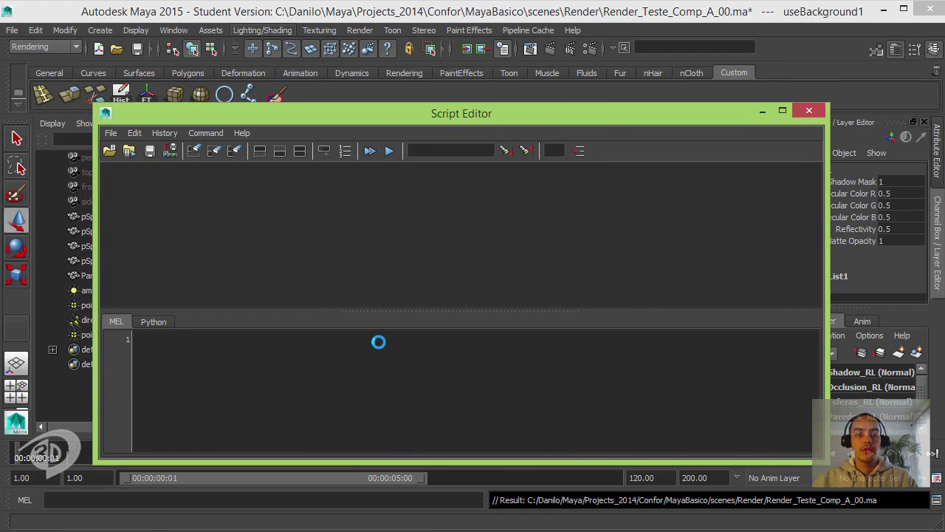
Batch render the scene's render layers, accepting the student version notice, and review the render log from Paredes_RL to Shadow_RL
left_click(360, 31)
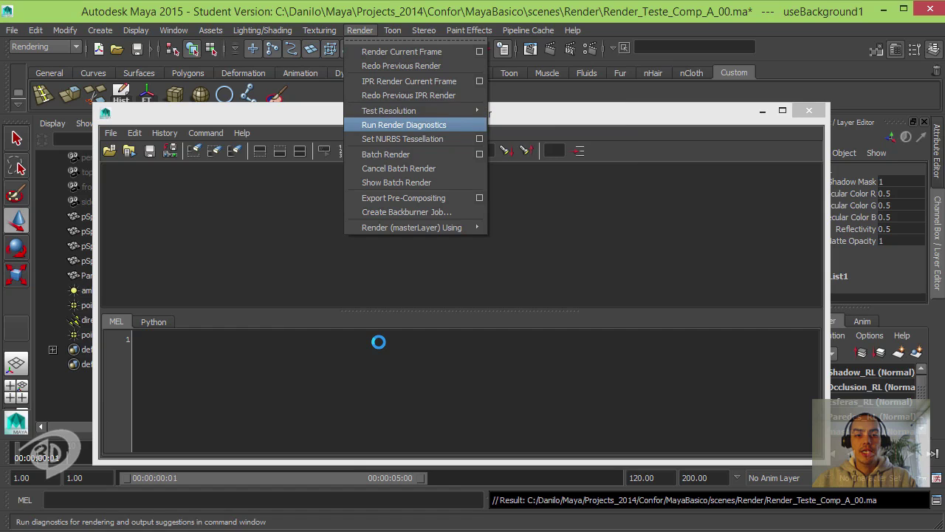
left_click(386, 154)
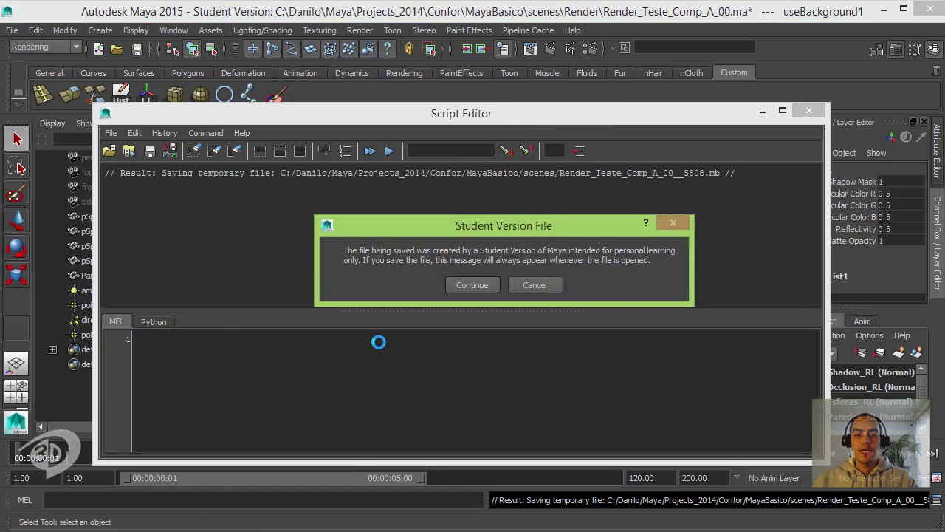
key("Return")
key("w")
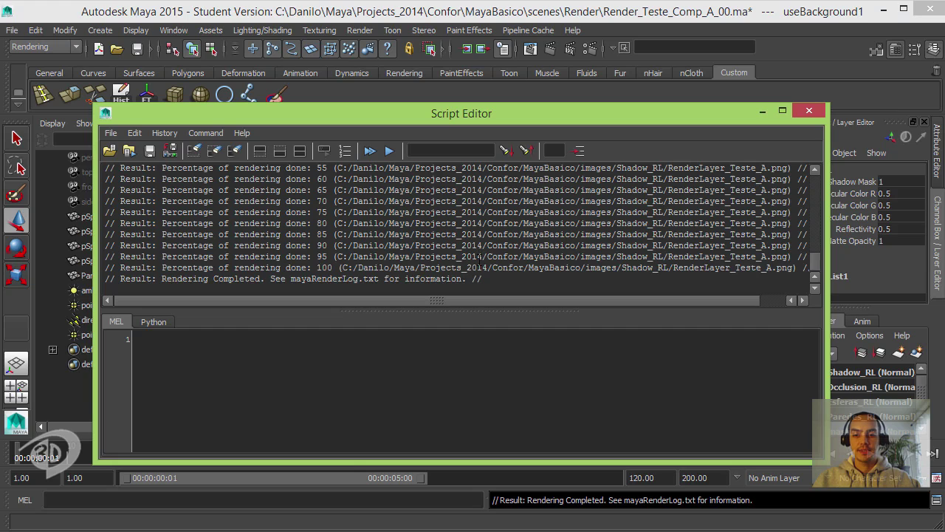
left_click_drag(815, 262, 813, 177)
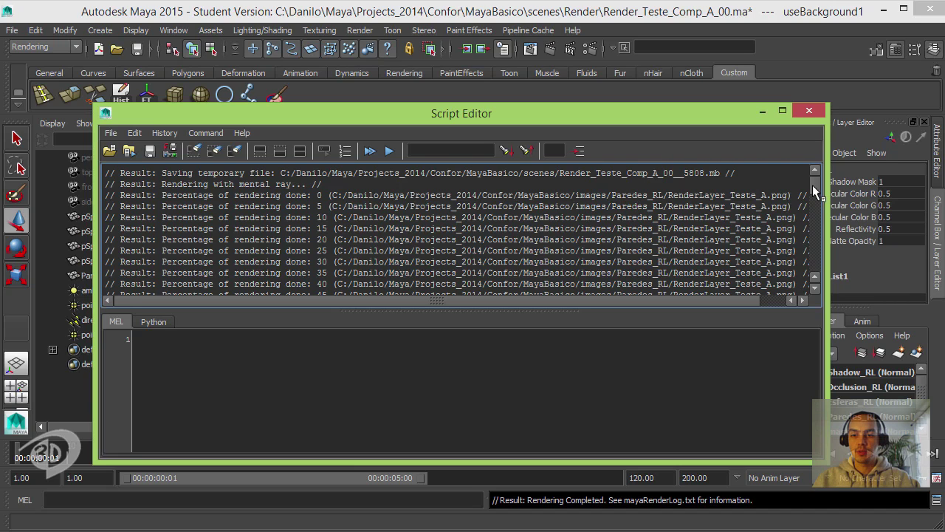
left_click_drag(814, 185, 817, 265)
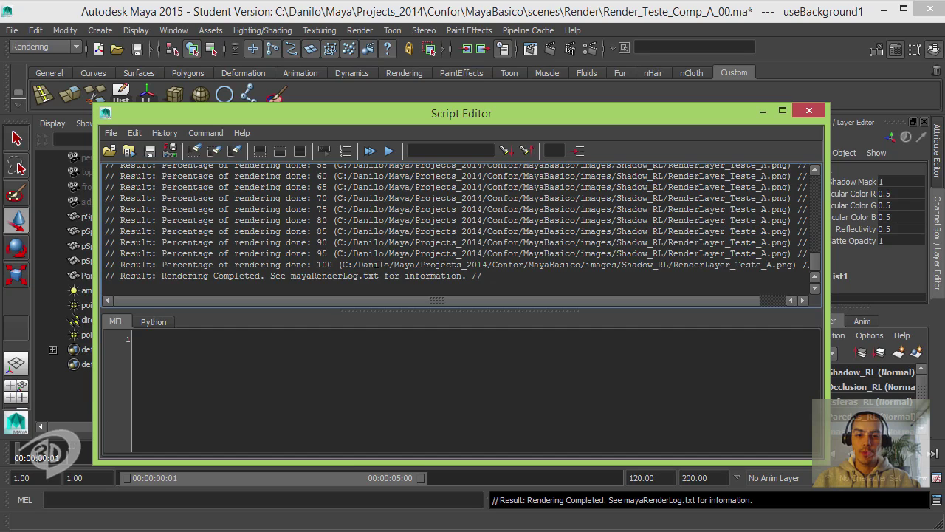
Copy the path of the MayaBasico/images folder from the render log and open that folder in File Explorer
mouse_move(344, 264)
left_mouse_down()
mouse_move(622, 266)
mouse_move(344, 264)
left_mouse_up()
key("ctrl+c")
key("shift+Home")
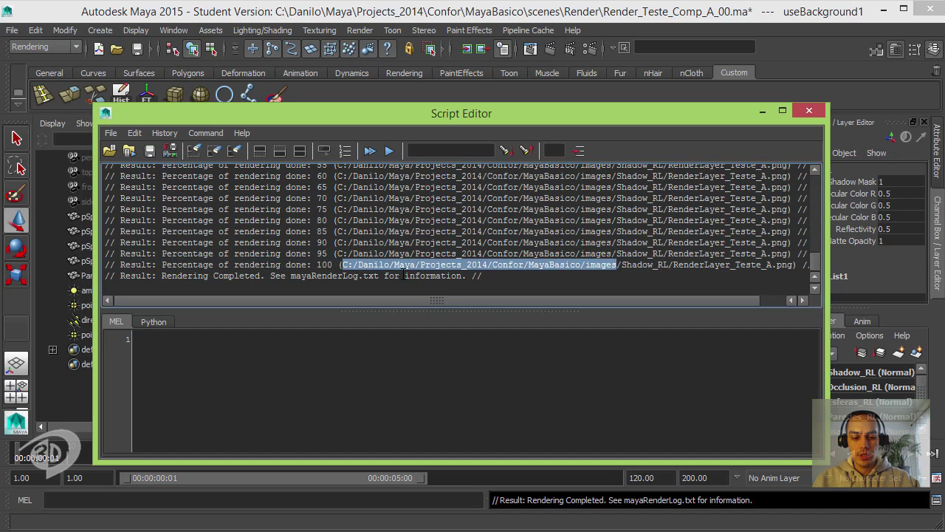
key("super+e")
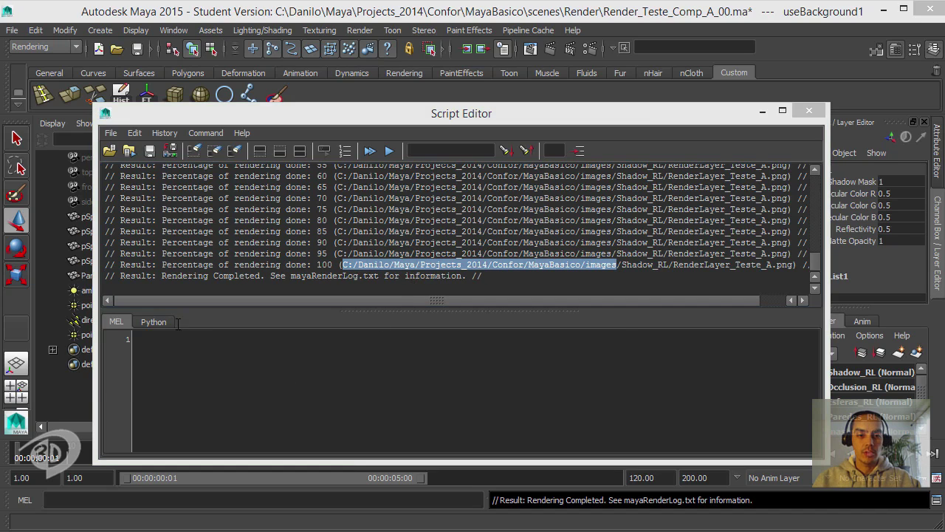
left_click(277, 119)
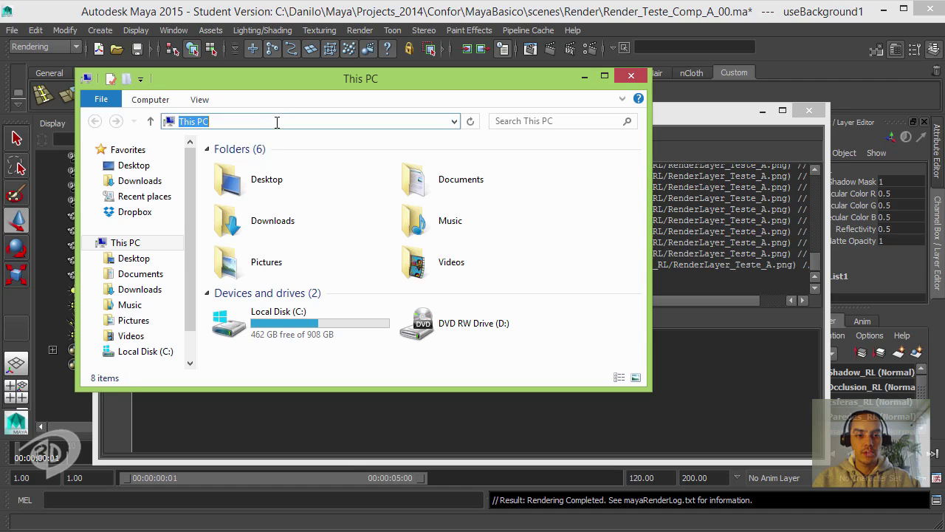
key("ctrl+v")
key("Return")
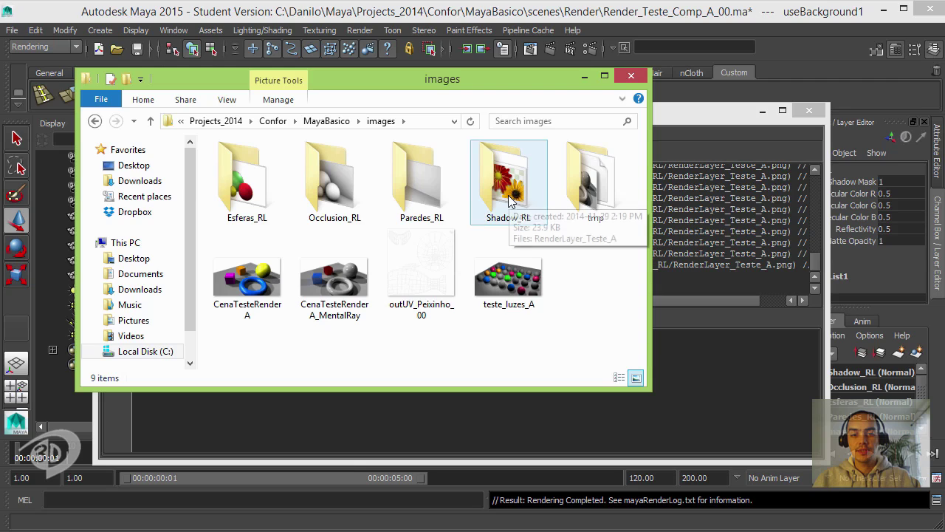
Preview the RenderLayer_Teste_A image in the Esferas_RL folder, close the preview and return to the images folder
left_click(254, 195)
double_click(254, 195)
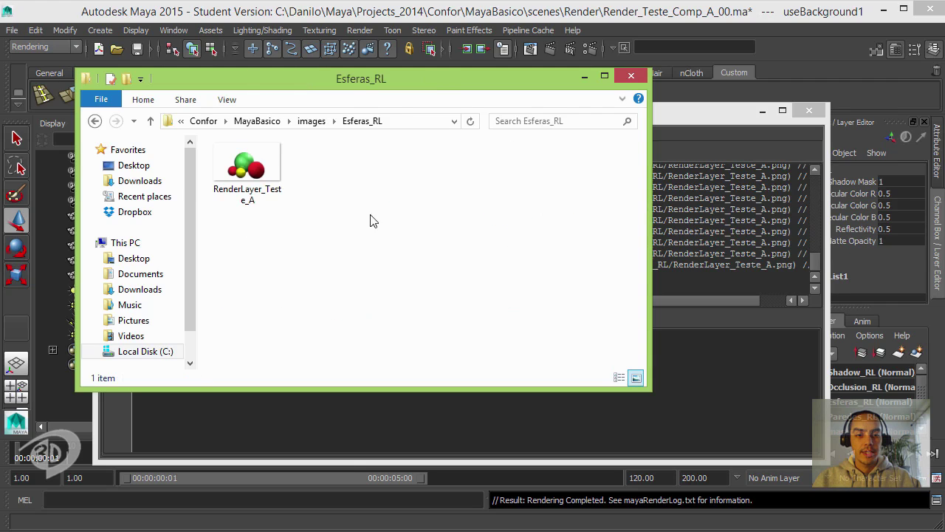
left_click(250, 172)
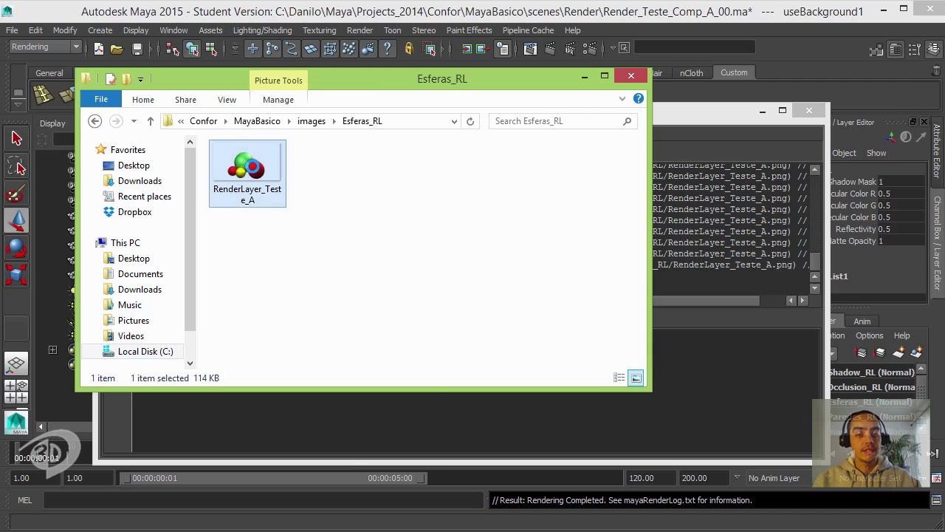
right_click(248, 168)
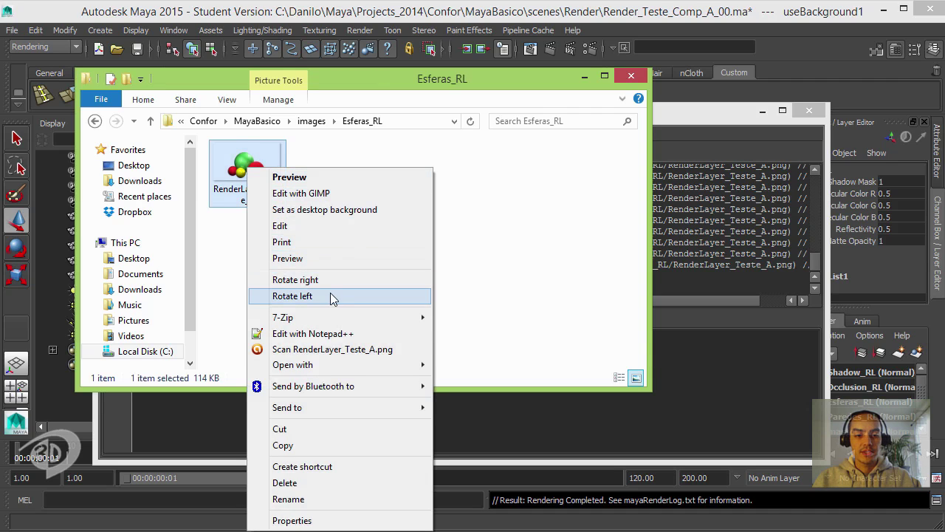
left_click(321, 258)
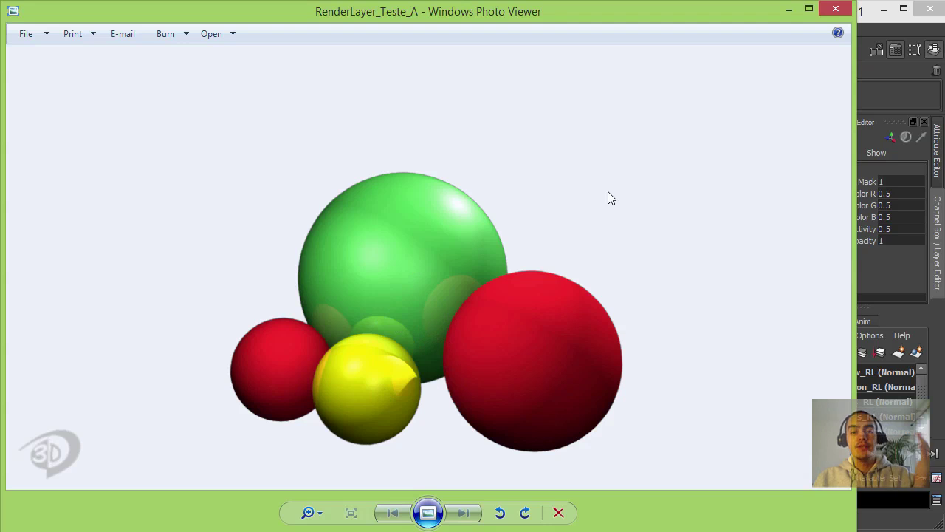
left_click(835, 9)
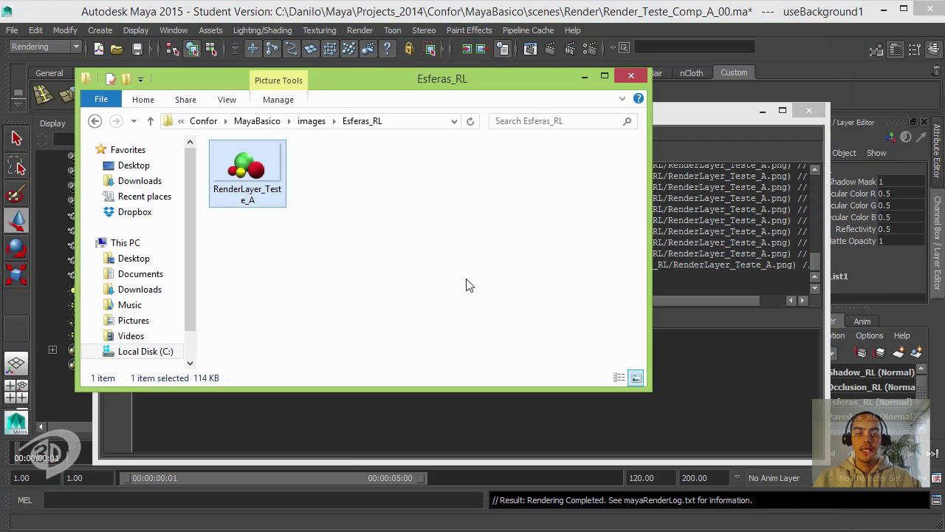
left_click(311, 121)
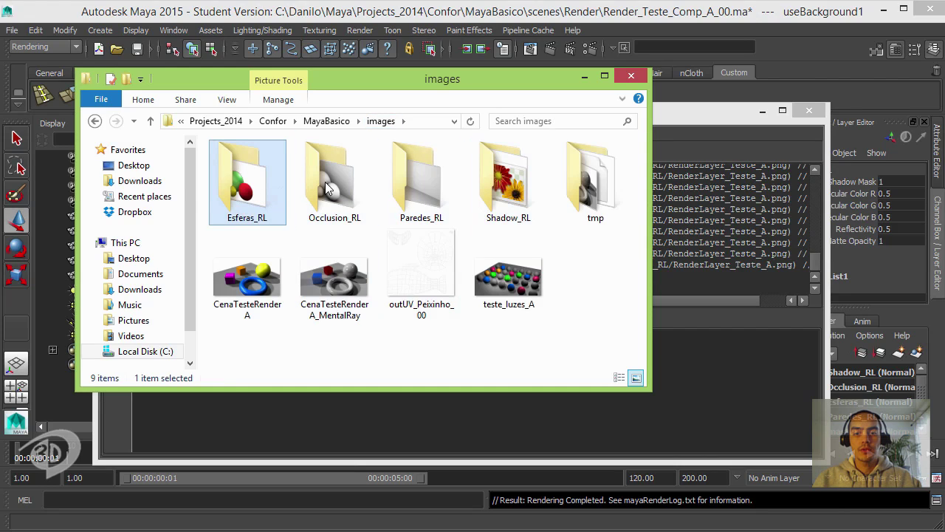
Switch to GIMP and open RenderLayer_Teste_A.png from the Paredes_RL folder inside MayaBasico/images
left_click(341, 365)
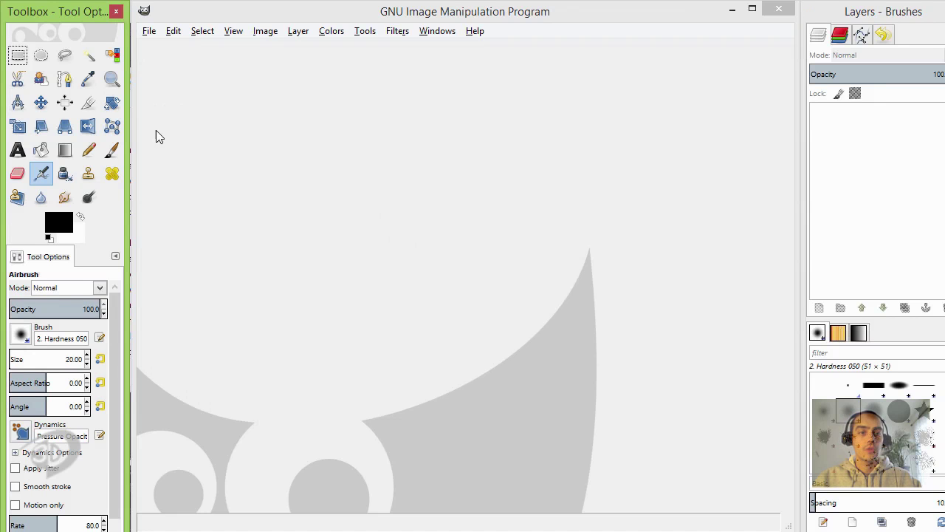
left_click(149, 32)
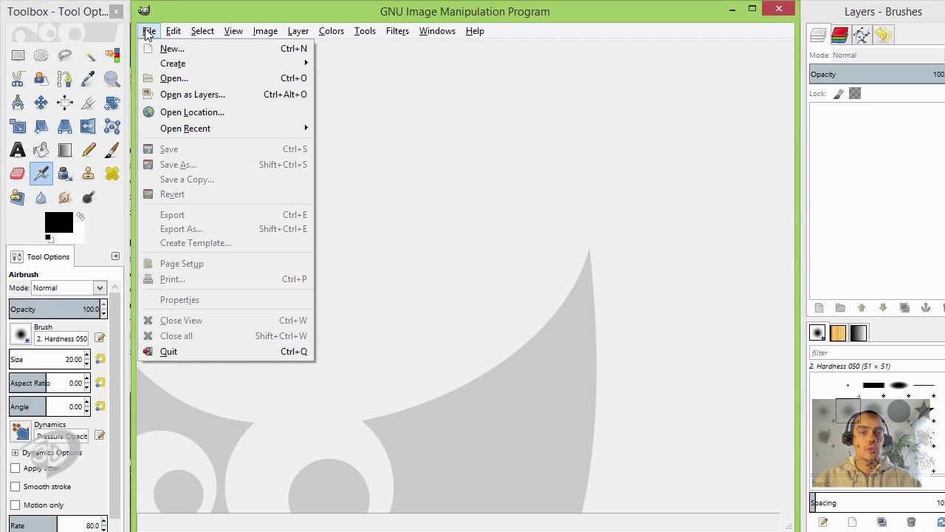
left_click(190, 79)
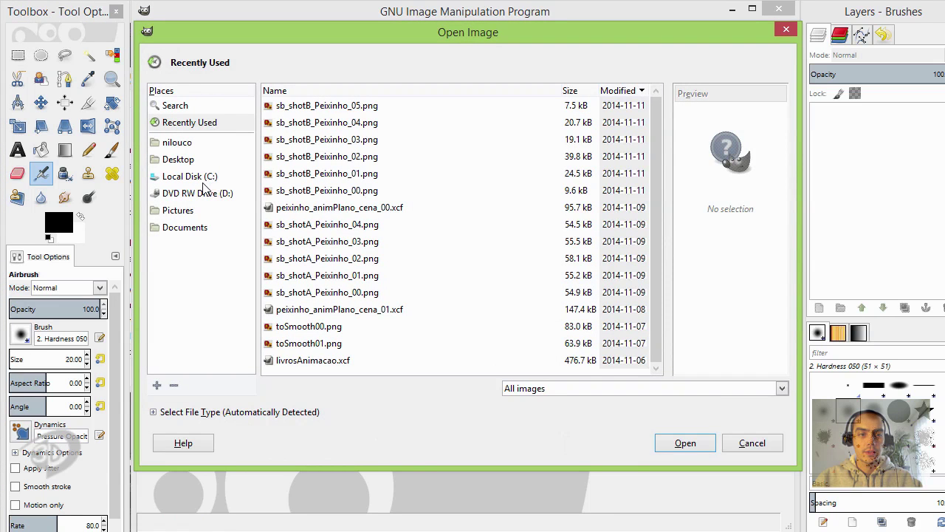
left_click(195, 180)
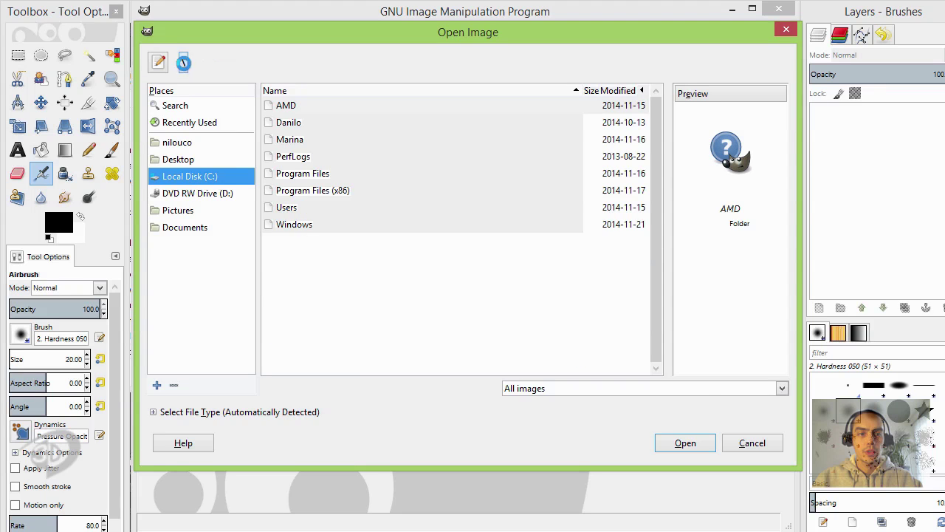
double_click(289, 122)
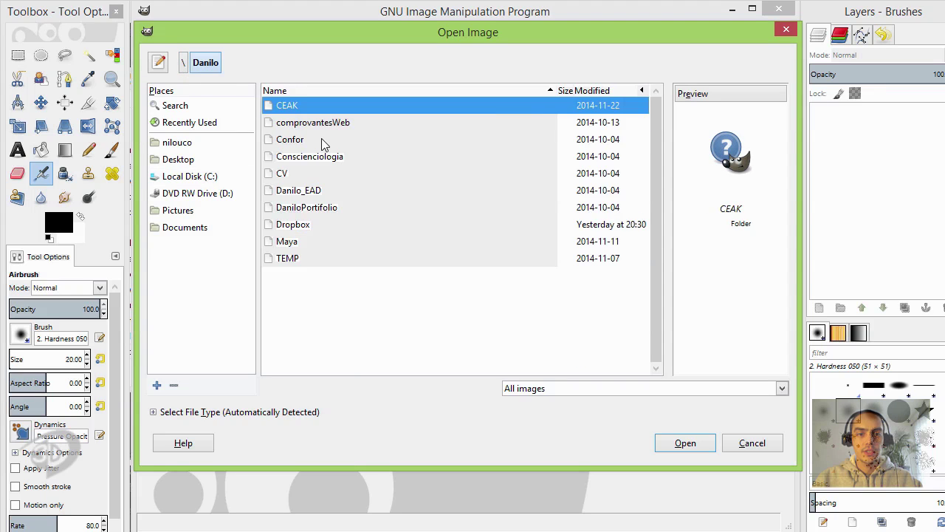
double_click(288, 243)
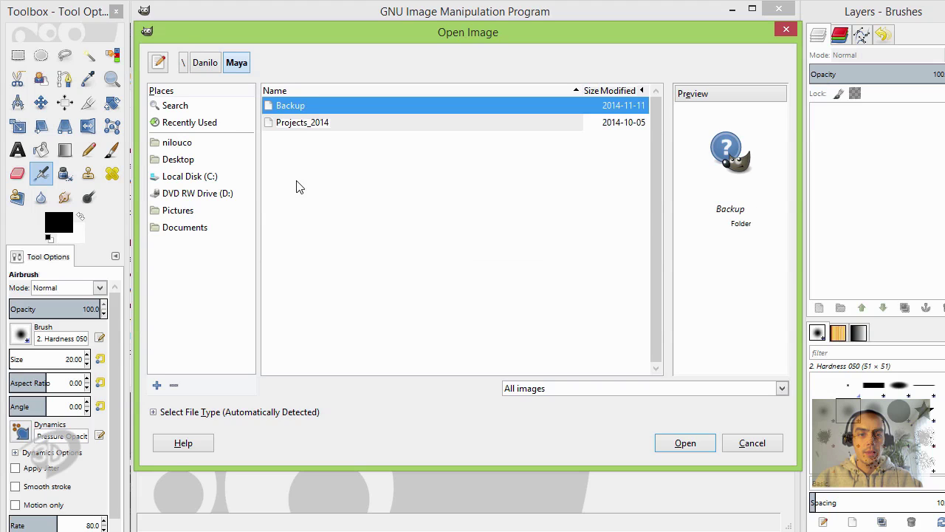
double_click(299, 120)
left_click(290, 122)
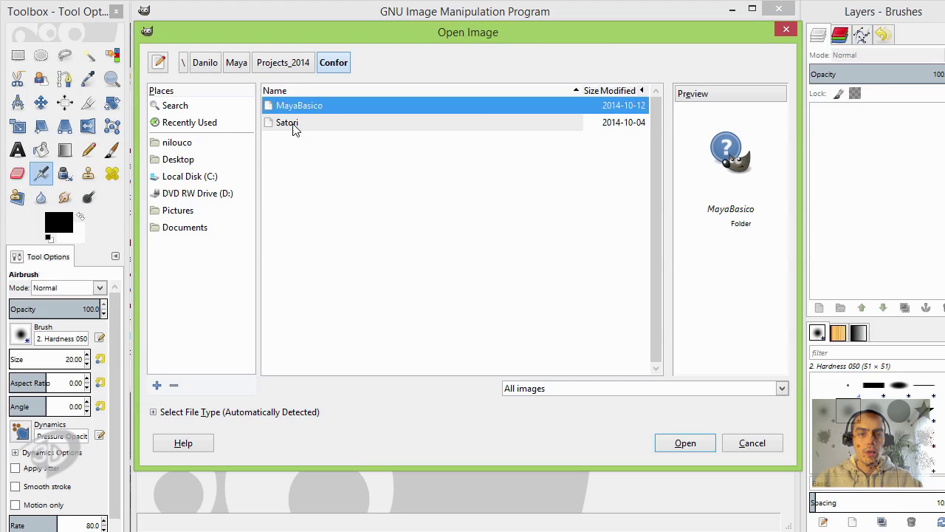
double_click(299, 105)
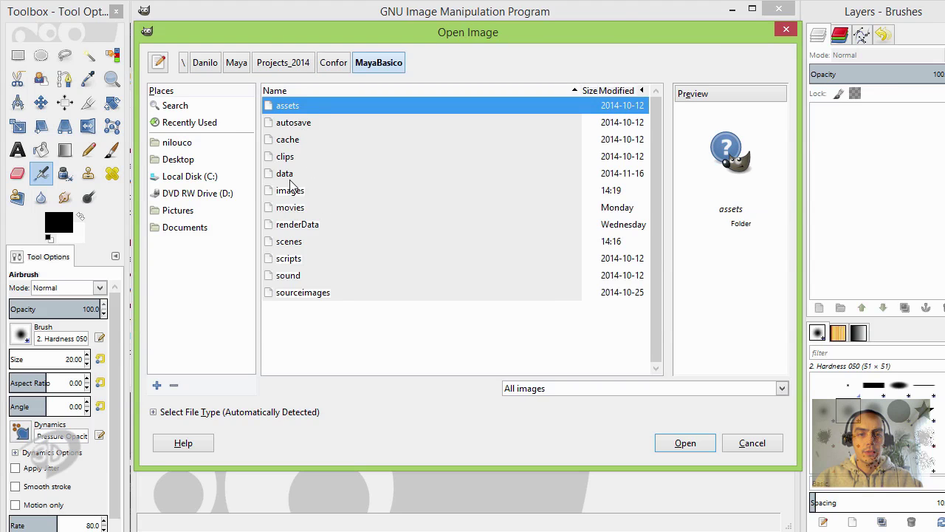
double_click(298, 194)
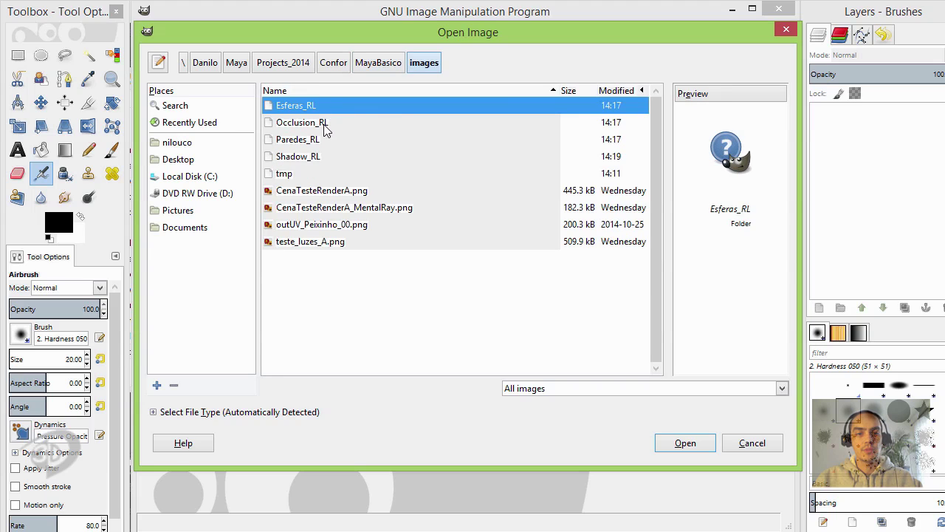
double_click(306, 142)
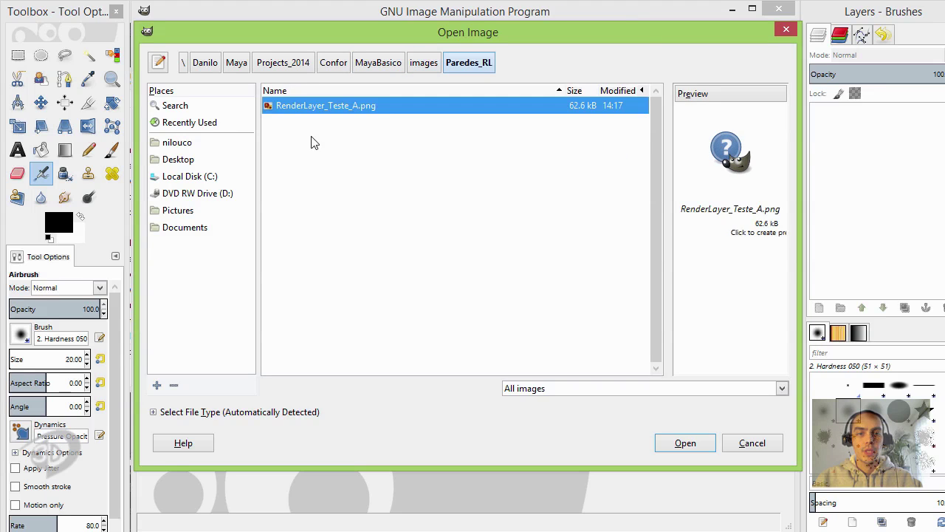
left_click(692, 445)
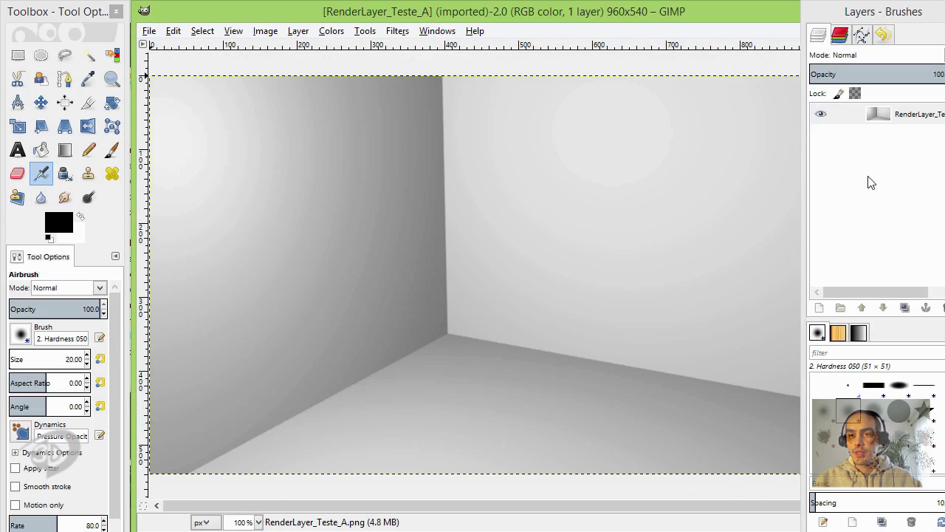
Add RenderLayer_Teste_A.png from the Esferas_RL folder to the open image as a new layer
left_click(153, 31)
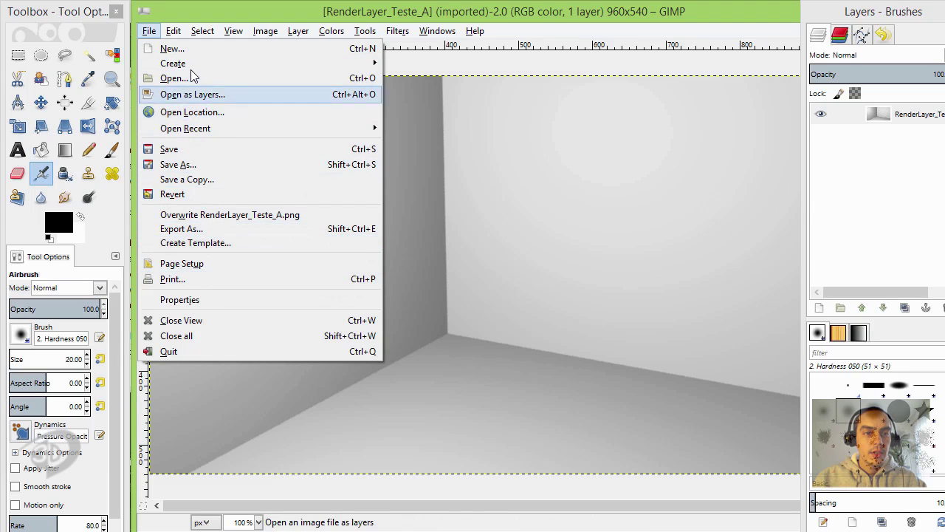
mouse_move(194, 64)
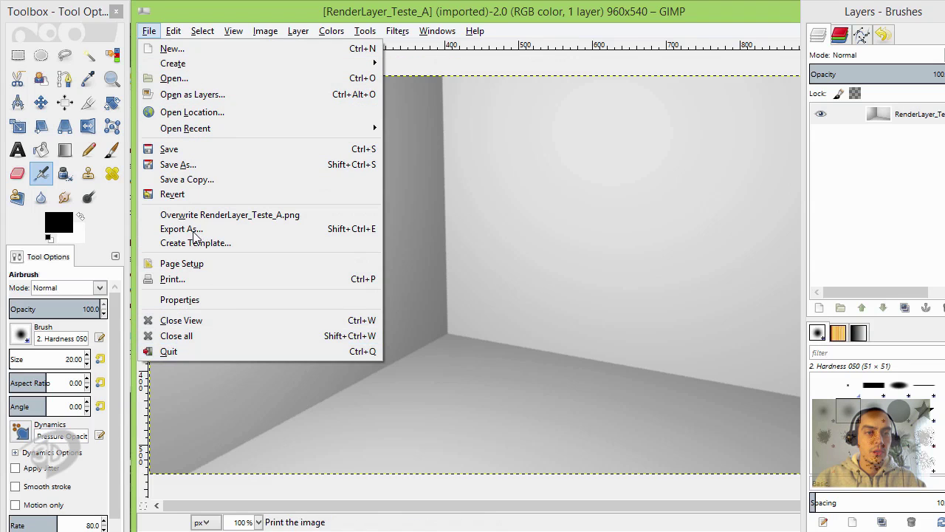
left_click(148, 30)
left_click(173, 30)
mouse_move(265, 32)
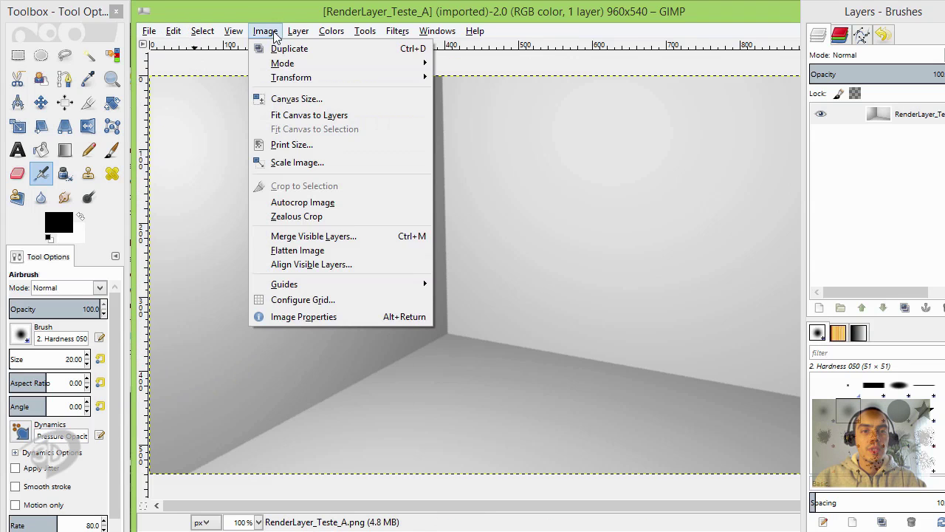
mouse_move(149, 31)
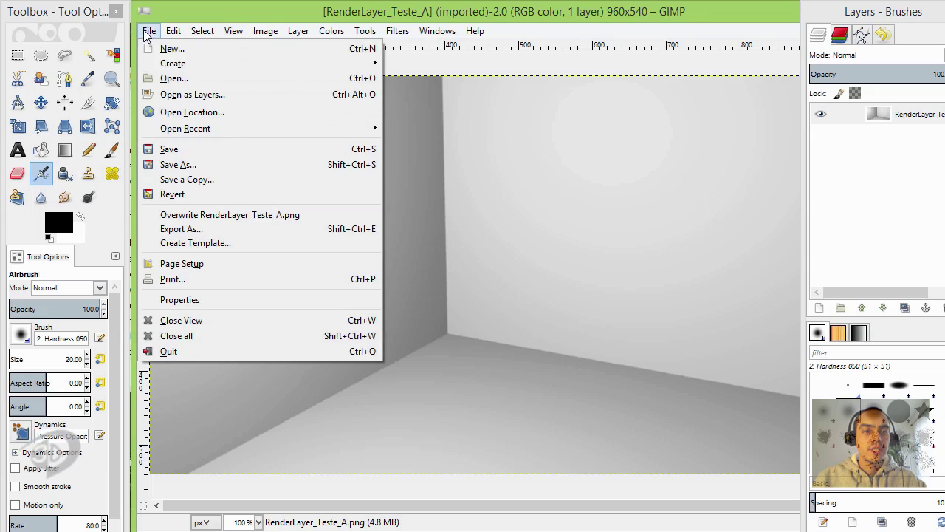
left_click(180, 95)
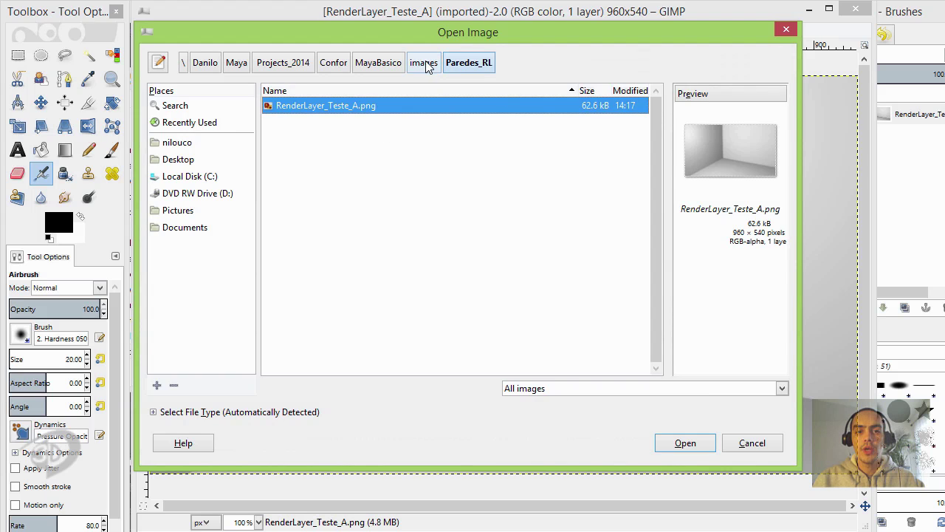
left_click(425, 64)
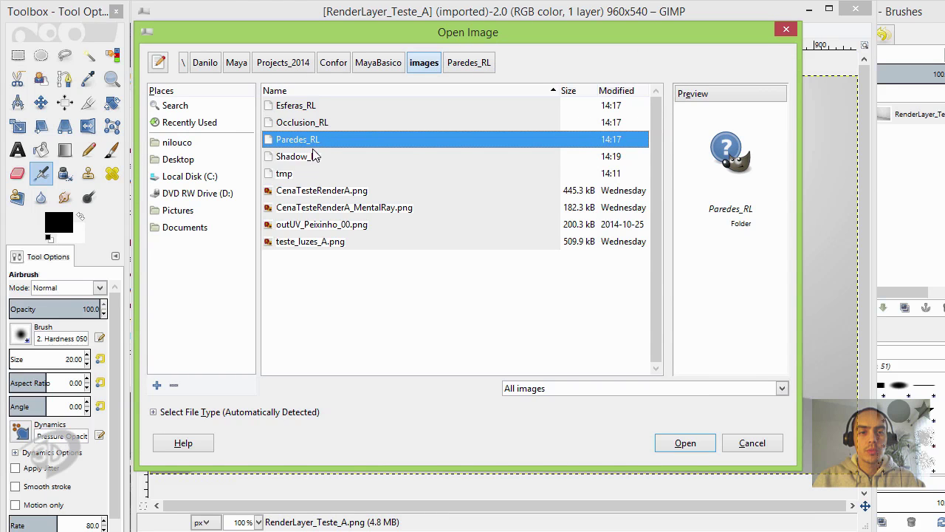
double_click(303, 106)
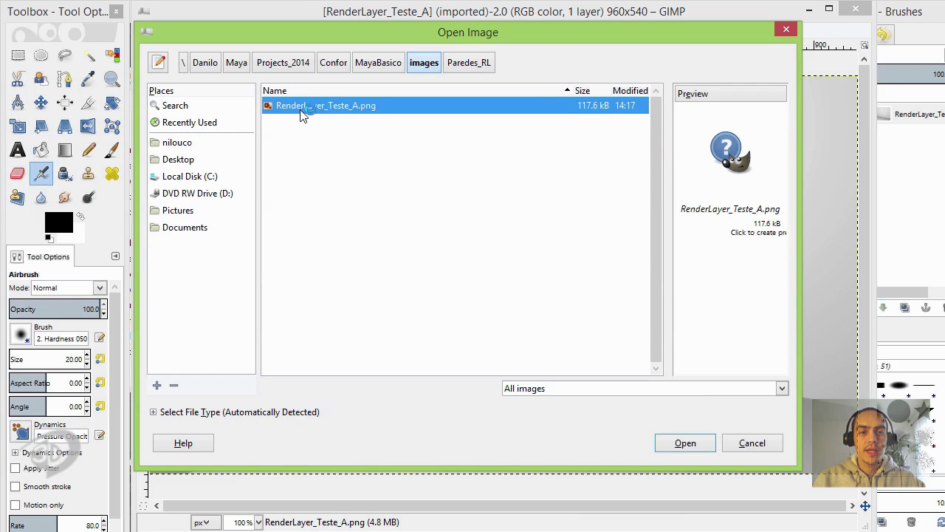
left_click(686, 442)
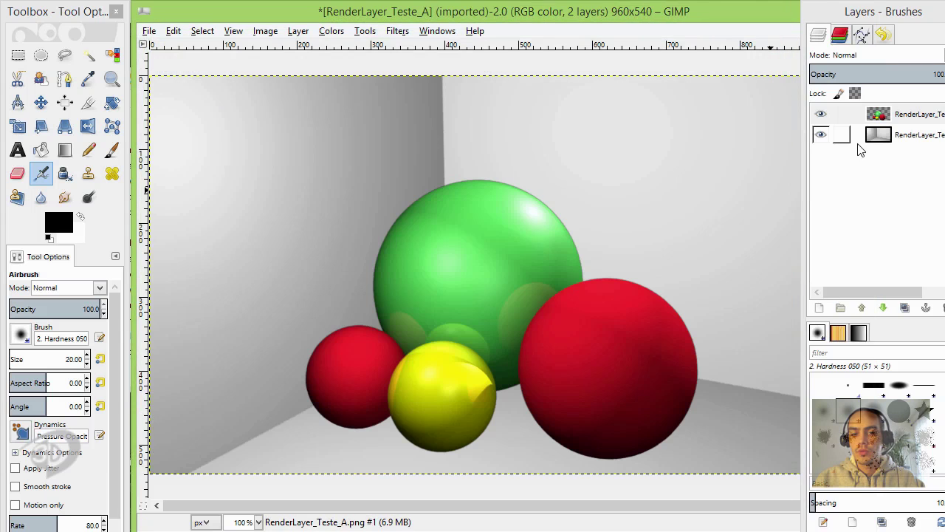
Add RenderLayer_Teste_A.png from the Occlusion_RL folder as another layer of the composite
left_click(150, 31)
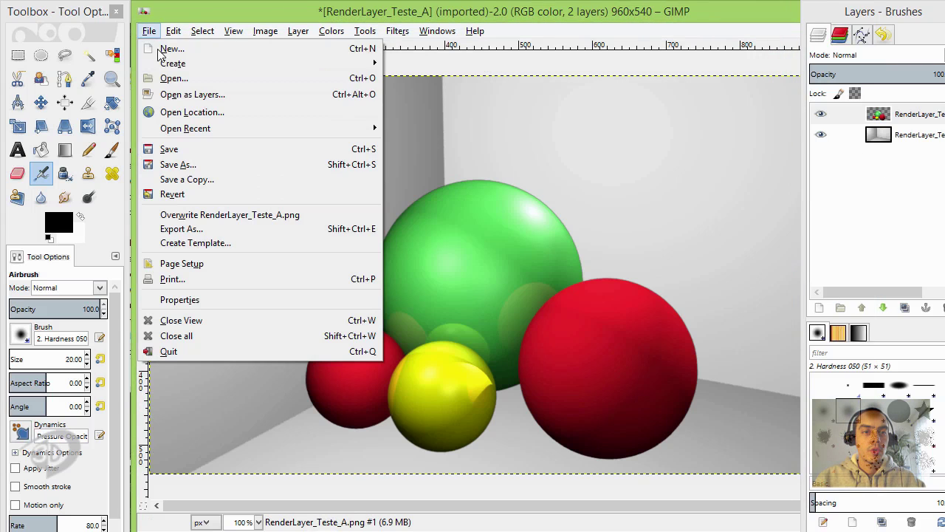
left_click(189, 95)
left_click(427, 69)
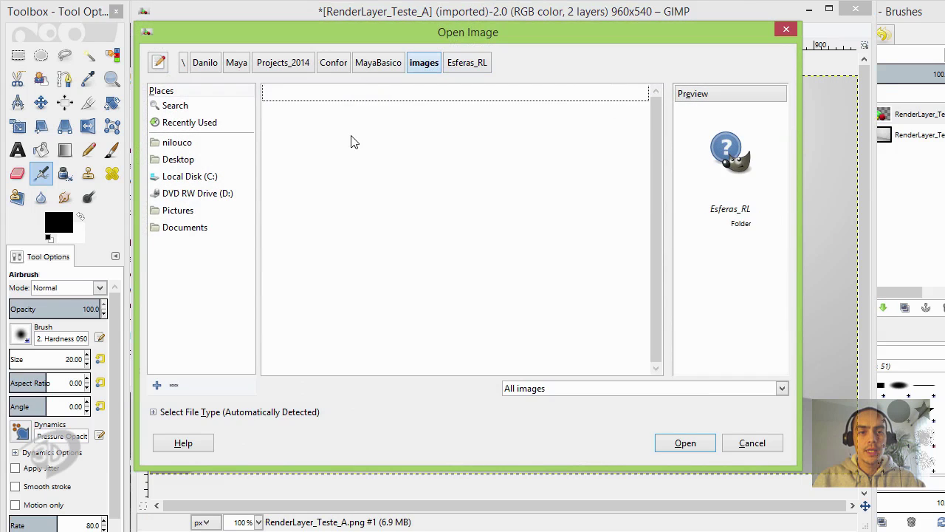
double_click(309, 121)
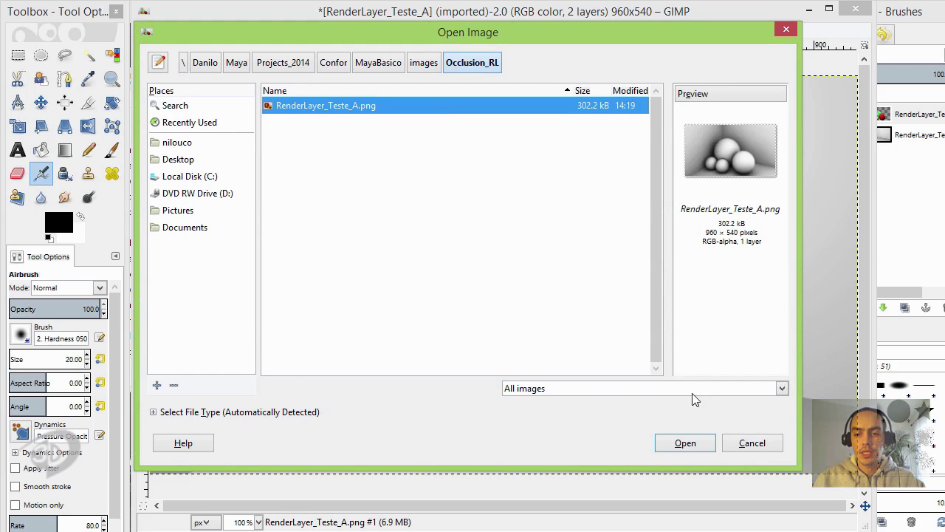
left_click(693, 446)
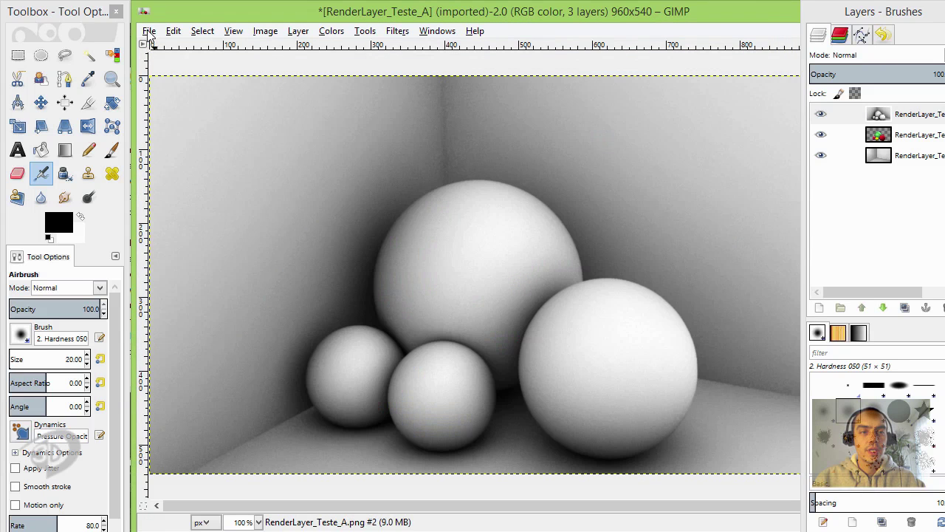
Add RenderLayer_Teste_A.png from the Shadow_RL folder as the fourth layer of the composite
left_click(148, 33)
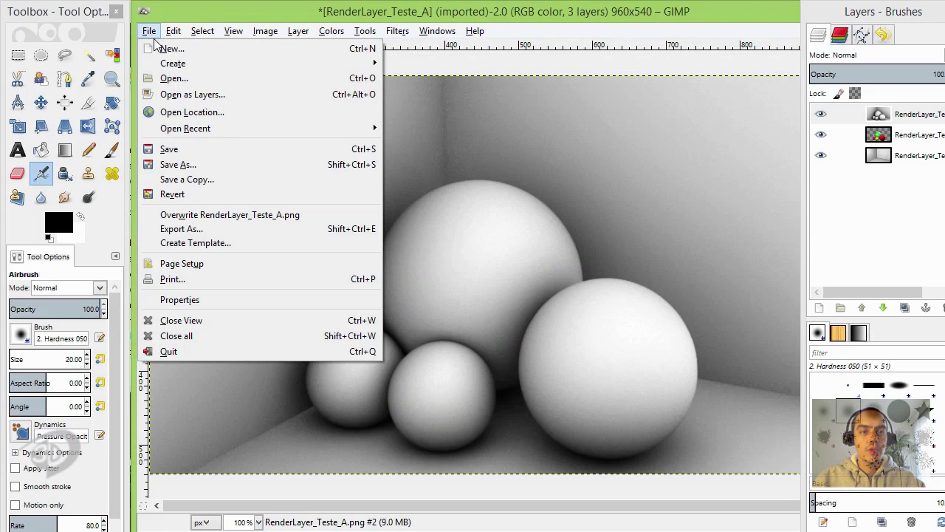
left_click(201, 95)
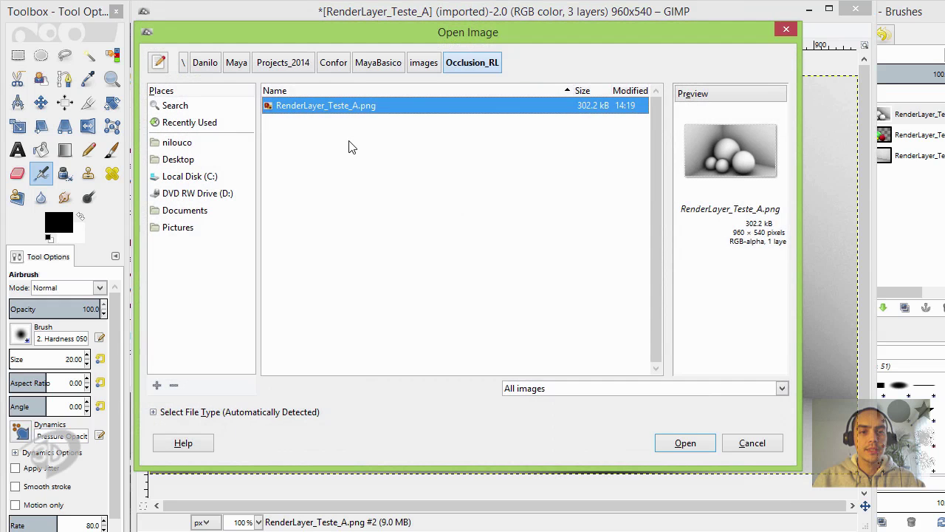
left_click(424, 63)
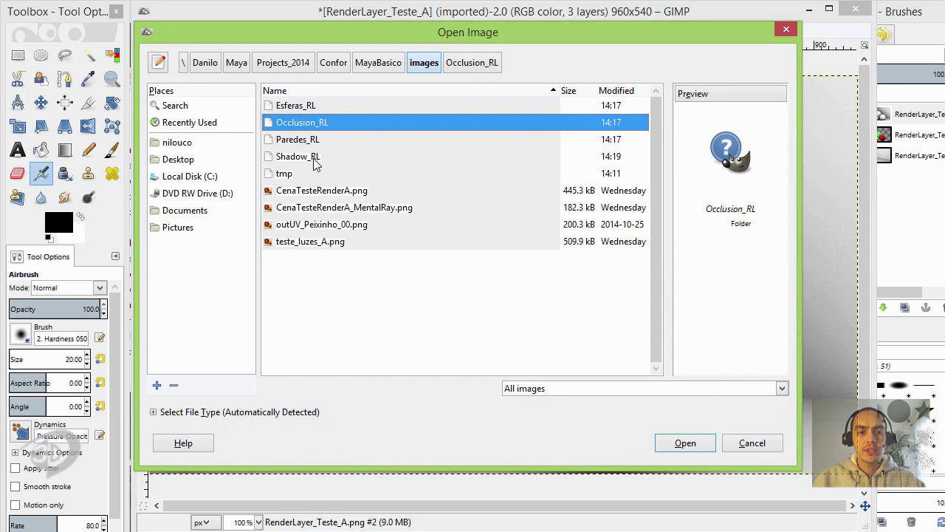
double_click(314, 158)
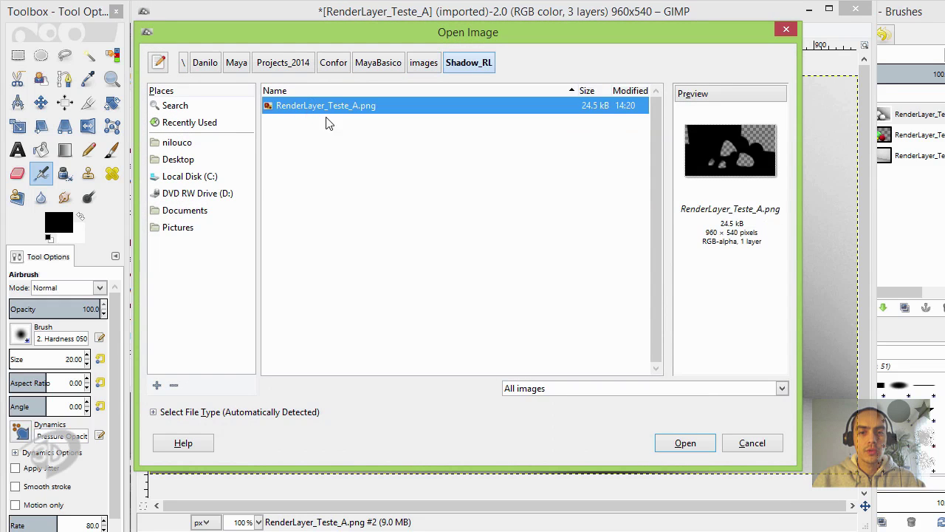
left_click(687, 444)
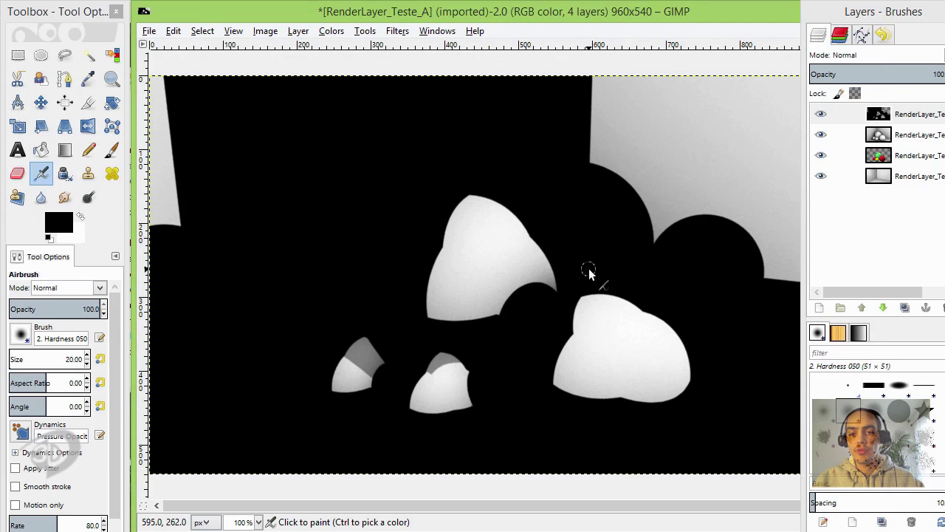
Hide the shadow and occlusion layers, leaving only the backdrop and colored spheres visible, and select the spheres layer
left_click_drag(821, 114, 821, 178)
left_click(888, 182)
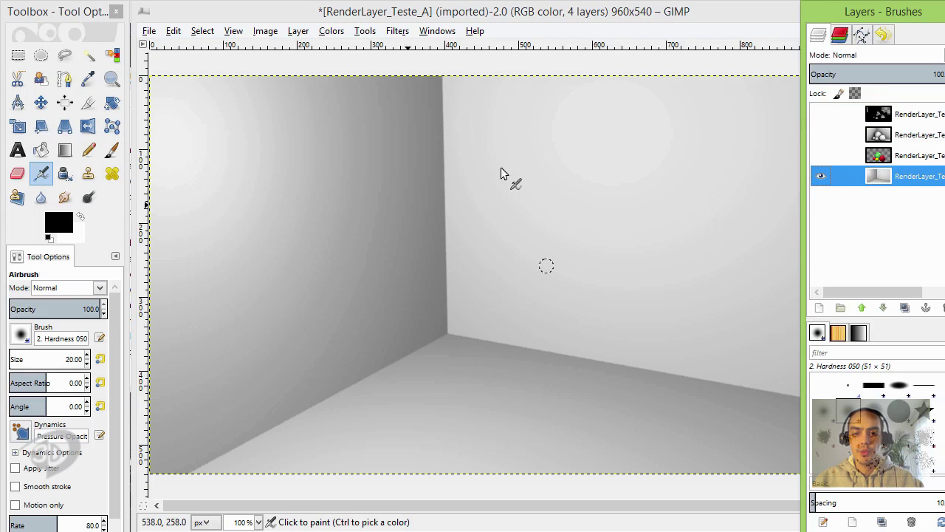
left_click(820, 155)
left_click(906, 164)
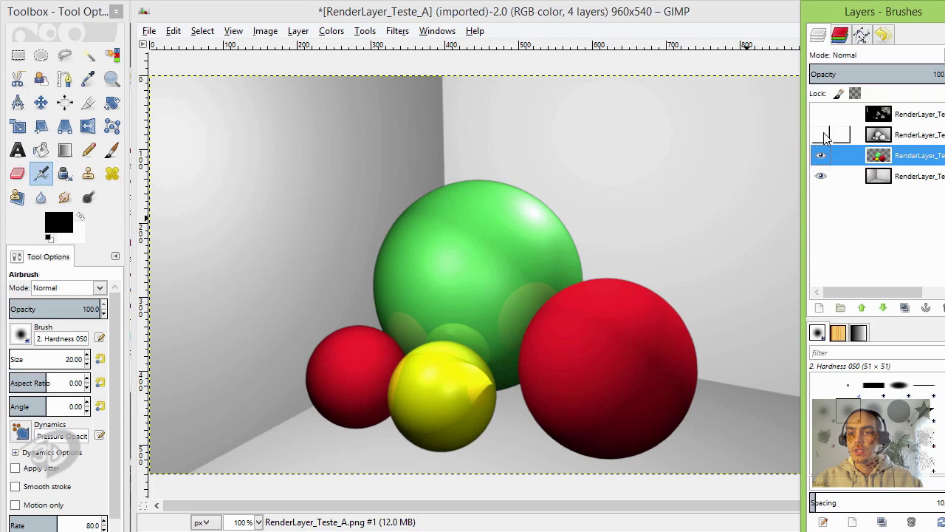
Raise the occlusion layer above the shadow layer in the layer stack
left_click_drag(907, 120, 898, 146)
left_click(901, 139)
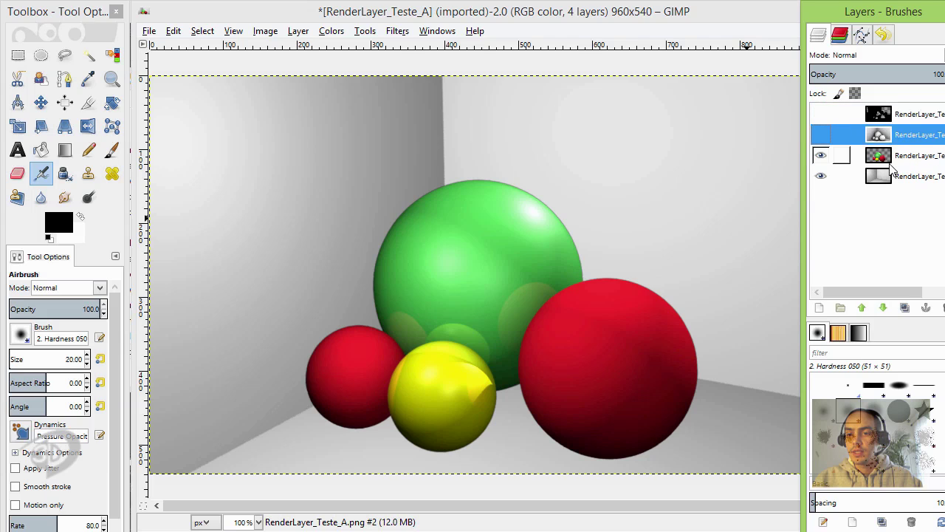
left_click(863, 307)
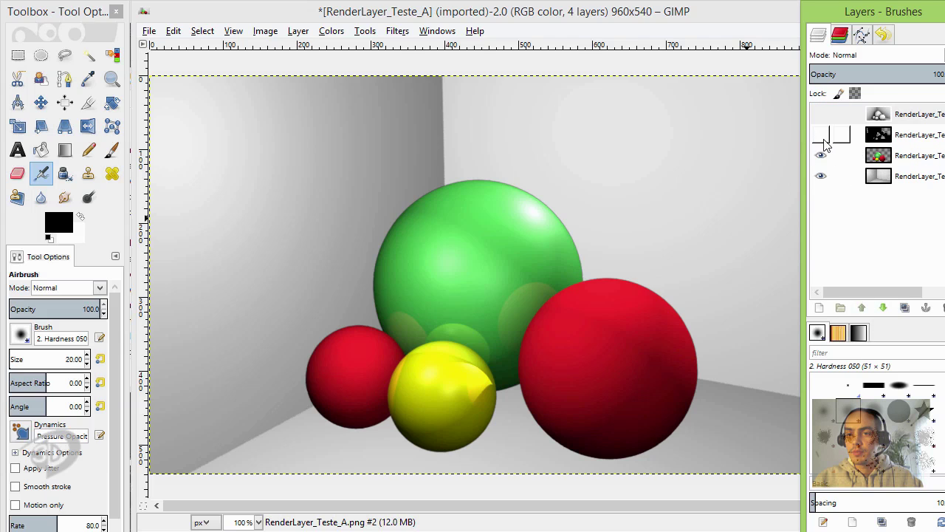
Show the shadow layer and set its blend mode to Multiply
left_click(822, 135)
left_click(906, 140)
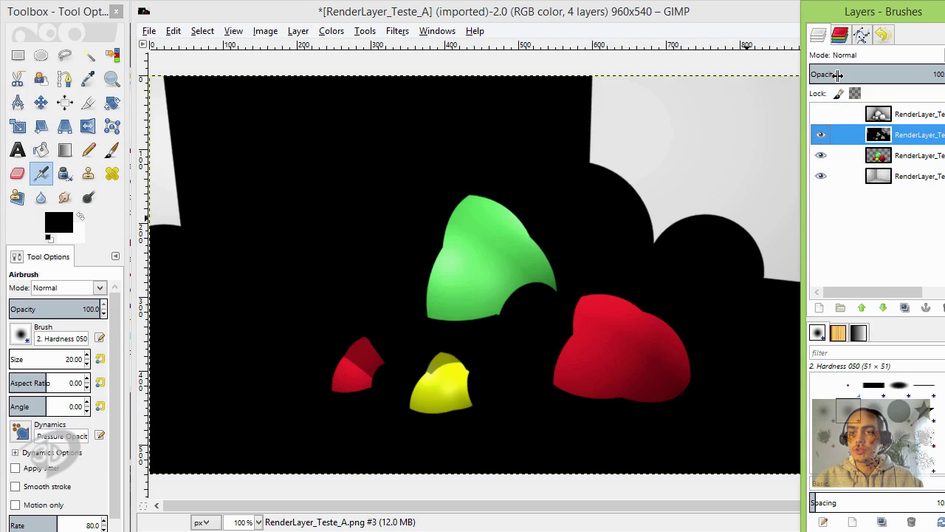
left_click(854, 56)
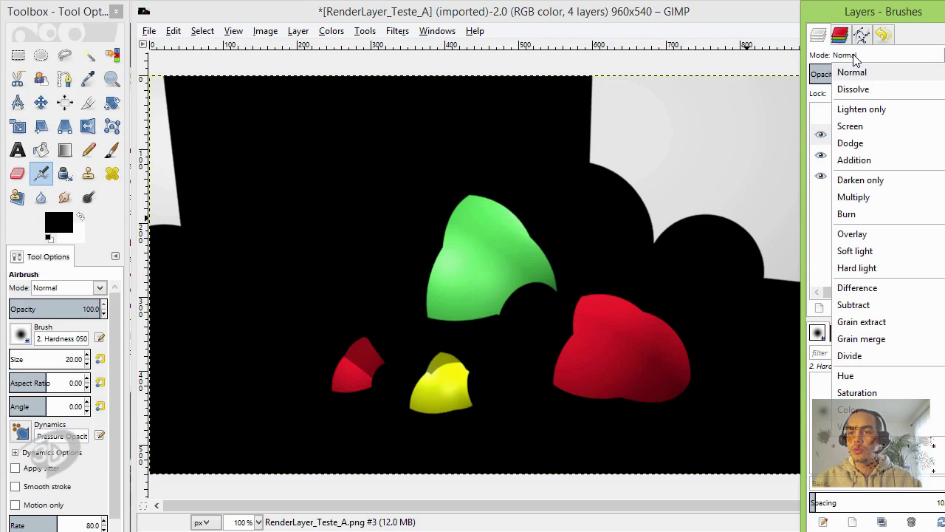
left_click(858, 198)
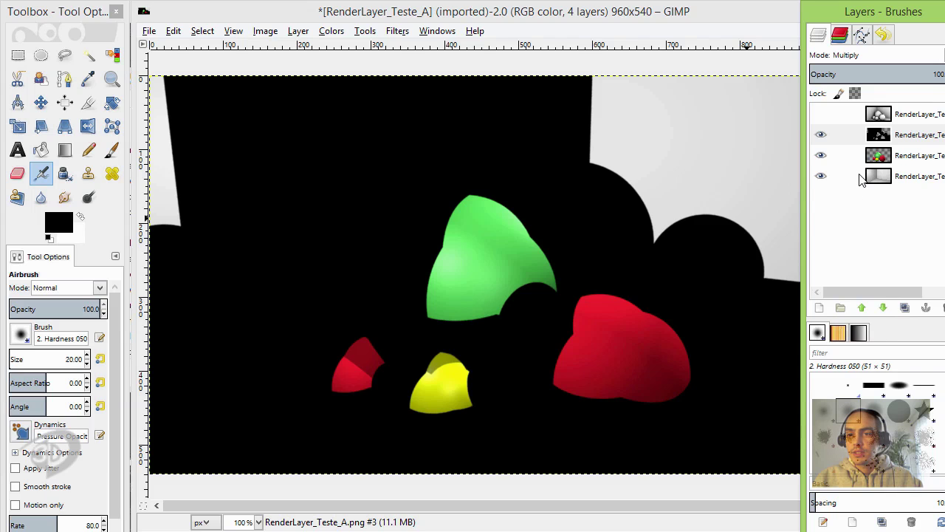
Reduce the shadow layer's opacity to about 9% and move it below the colored spheres layer
left_click_drag(936, 76, 832, 76)
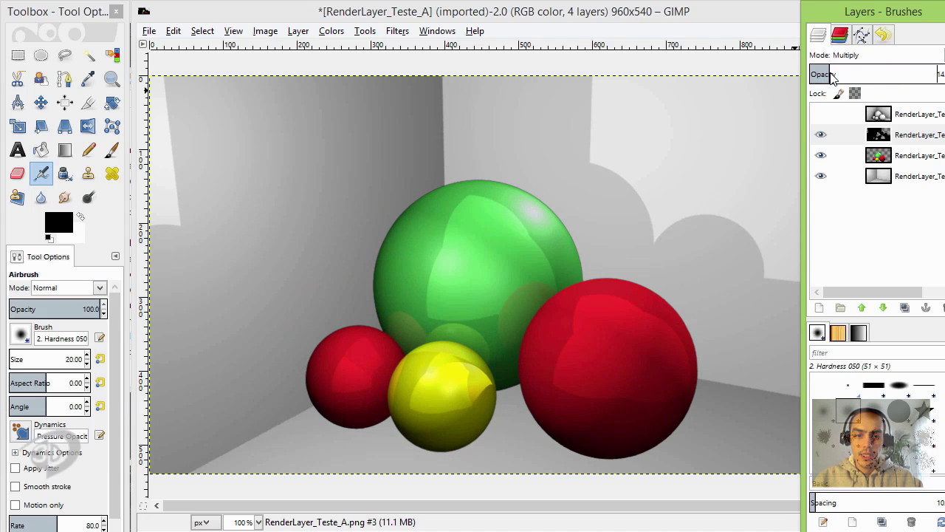
left_click(885, 139)
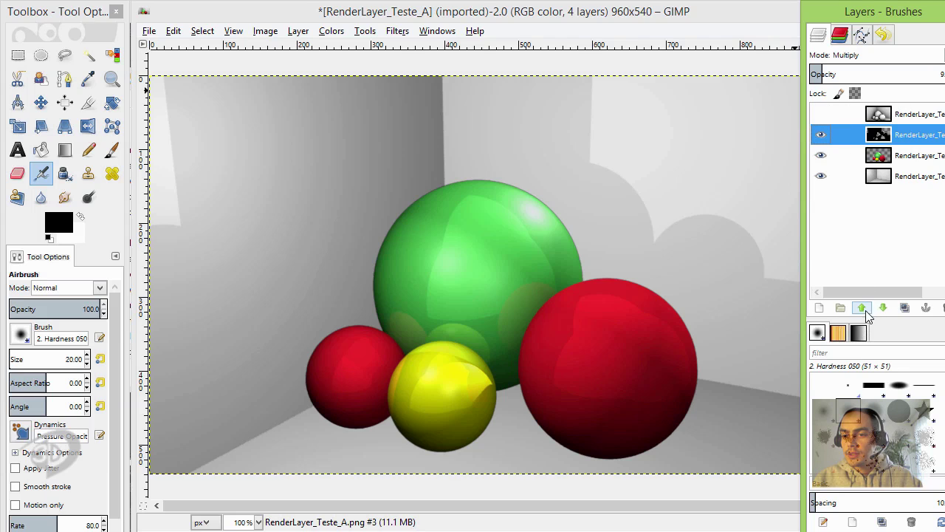
left_click(883, 307)
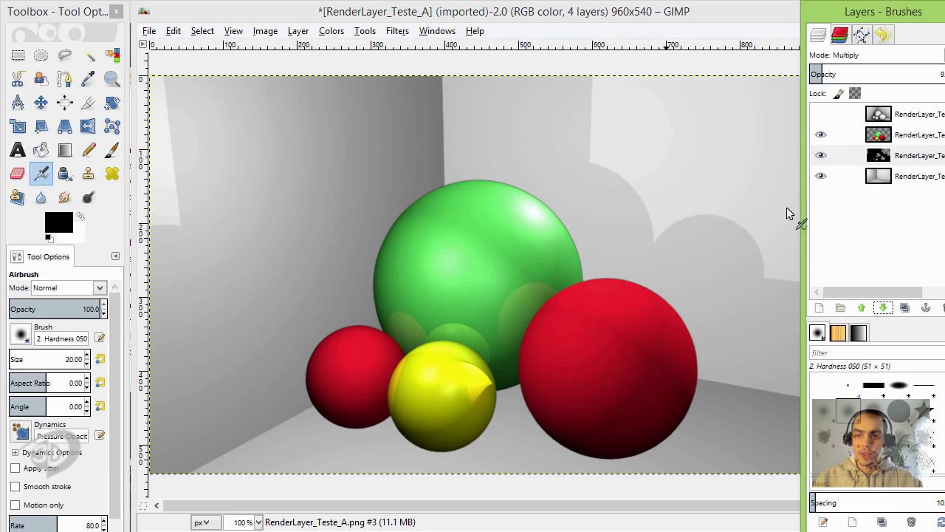
Try stronger opacities for the shadow layer, ending at about 56%
left_click_drag(830, 74, 919, 86)
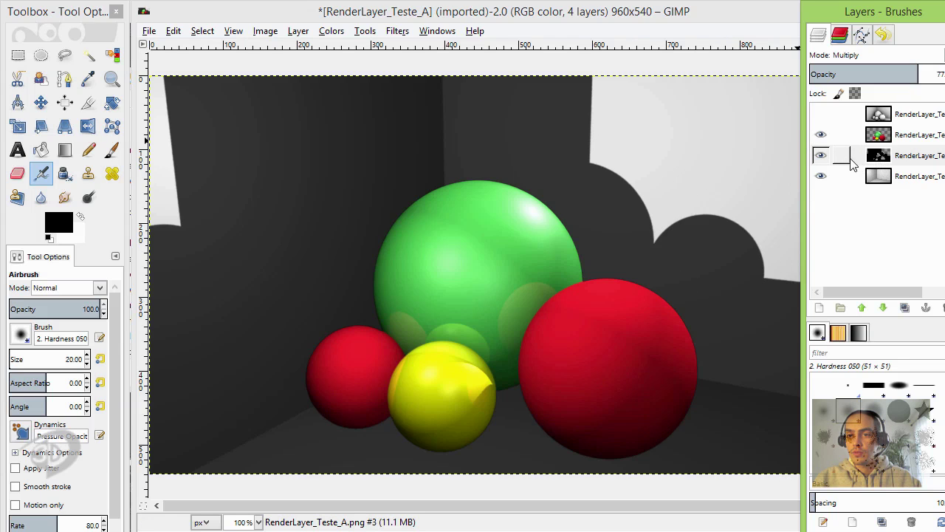
mouse_move(912, 76)
left_mouse_down()
mouse_move(847, 76)
mouse_move(911, 79)
left_mouse_up()
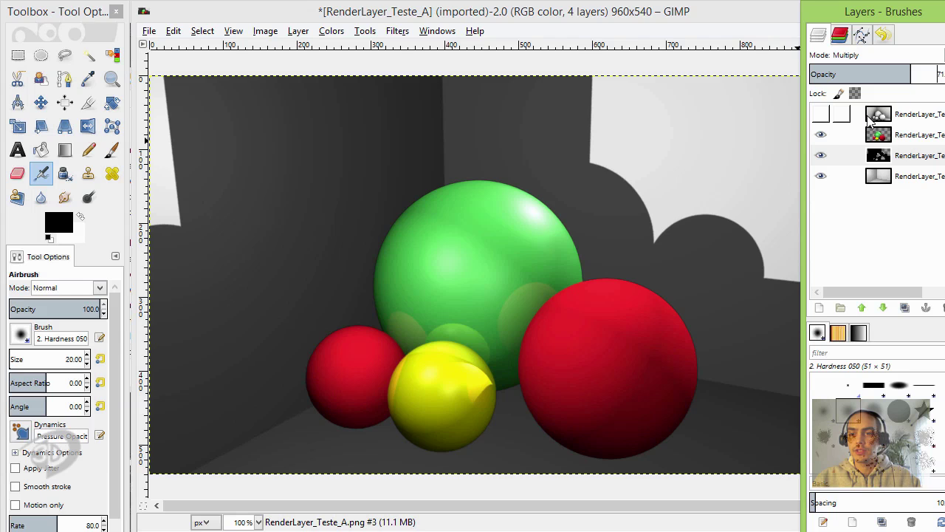
left_click_drag(909, 77, 654, 143)
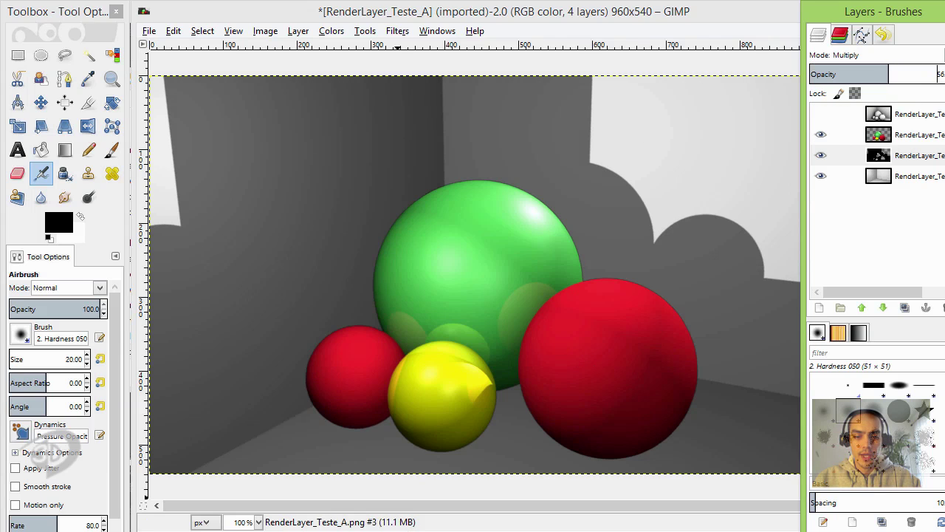
Switch to Maya and remove ambientLight1, pointLight1 and directionalLight1 from the Shadow_RL render layer
left_click(514, 498)
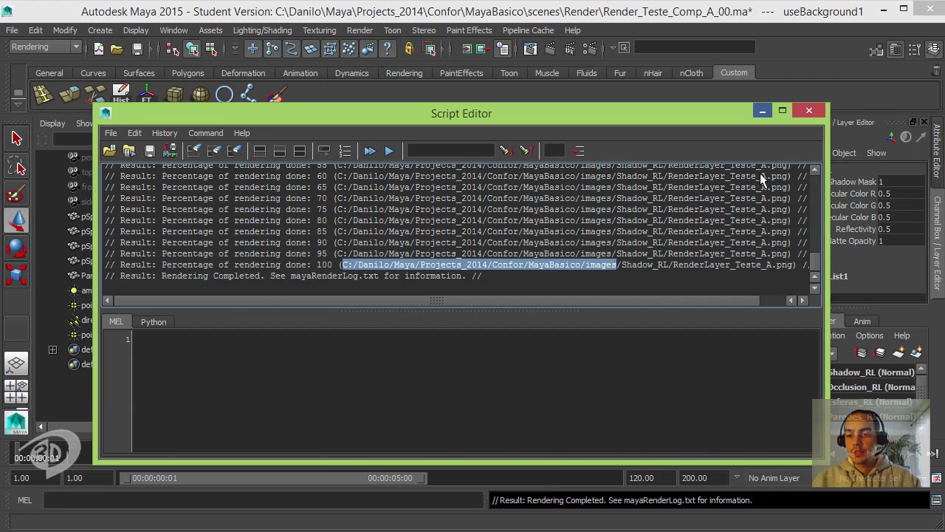
left_click(762, 112)
left_click(847, 374)
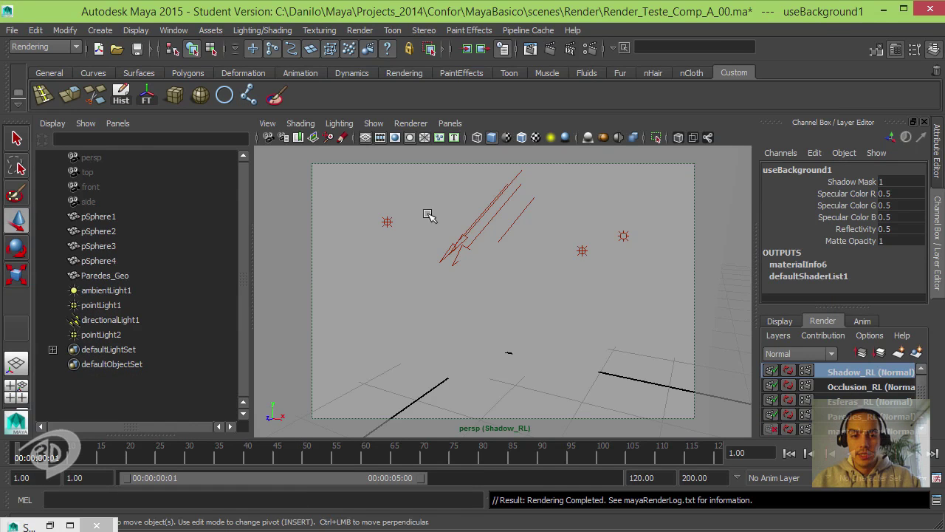
left_click(109, 291)
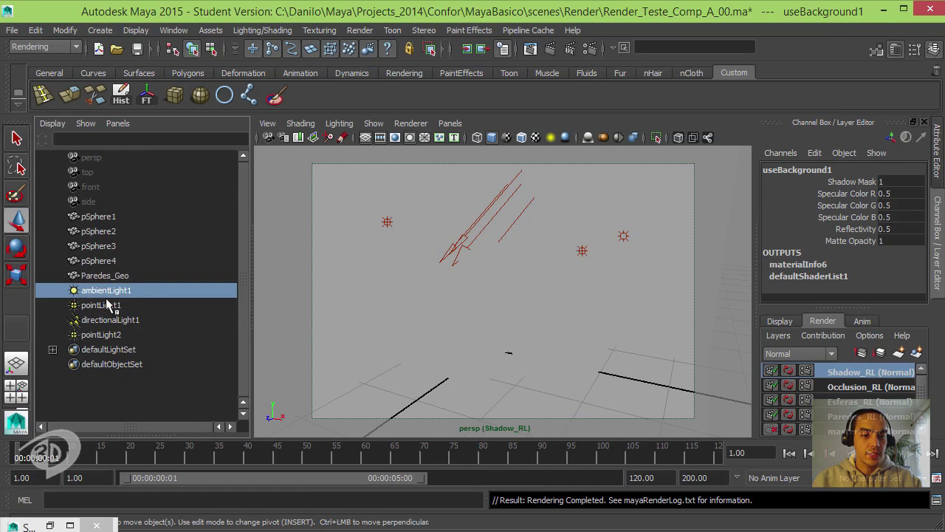
left_click(109, 307, "ctrl")
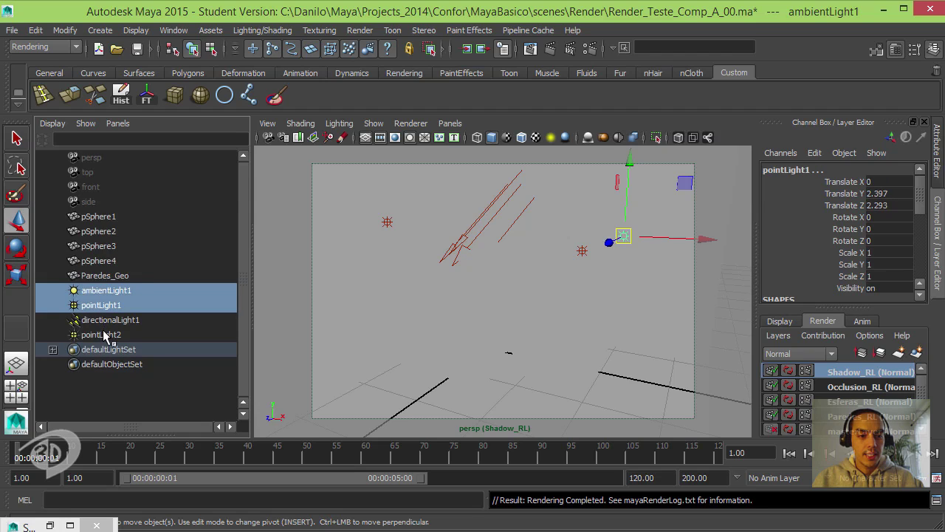
left_click(107, 322, "ctrl")
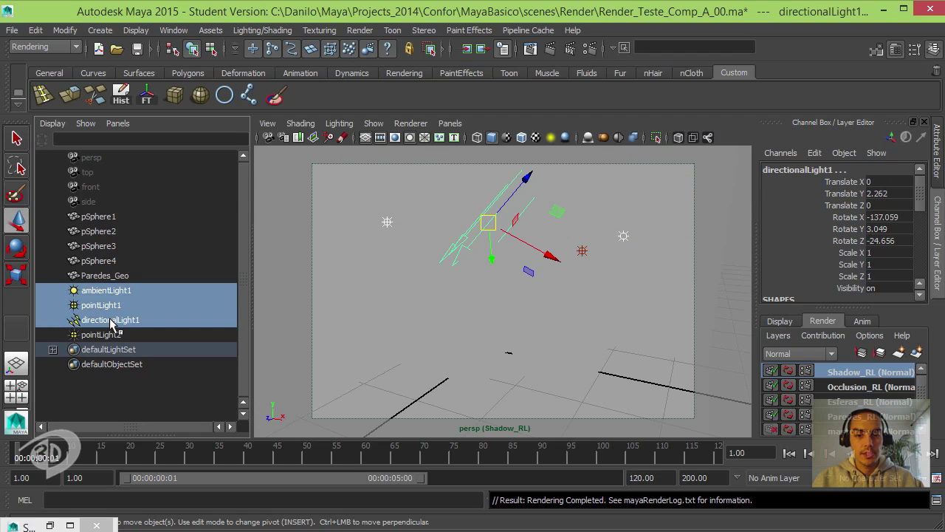
right_click(853, 373)
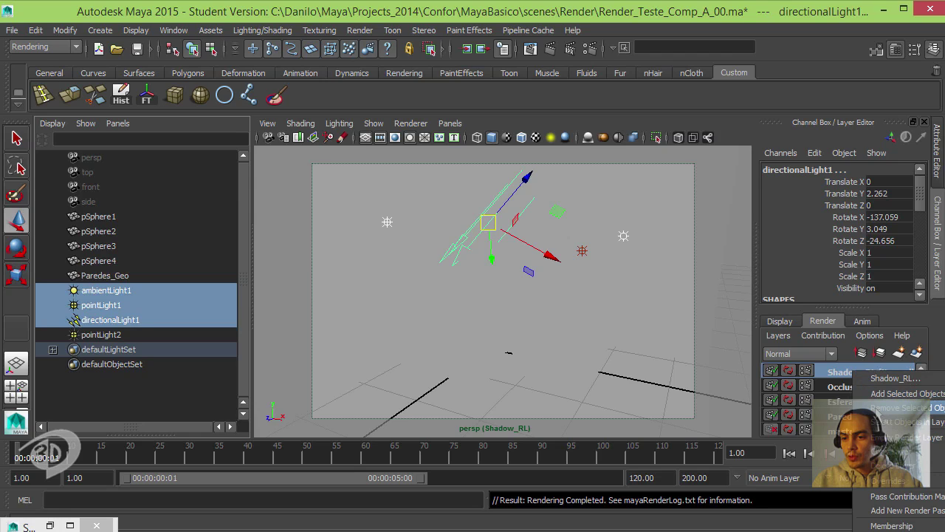
left_click(899, 407)
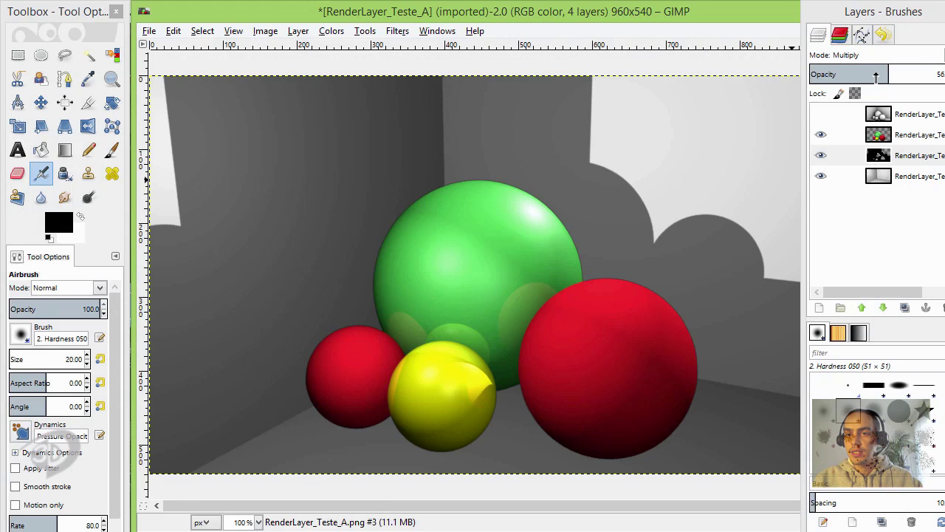
Switch back to GIMP, reduce the shadow layer's opacity to about 10%, and show the occlusion layer in Multiply mode
left_click_drag(860, 74, 827, 74)
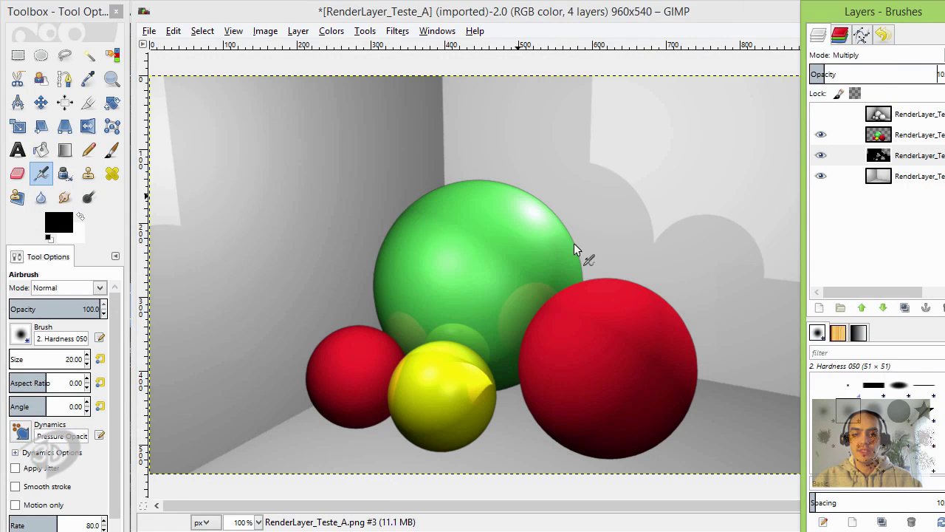
left_click(915, 115)
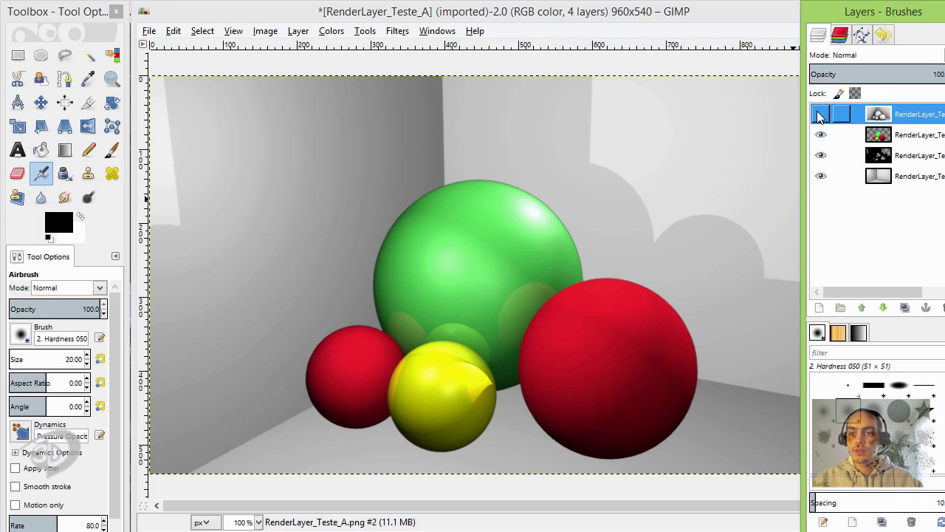
left_click(820, 114)
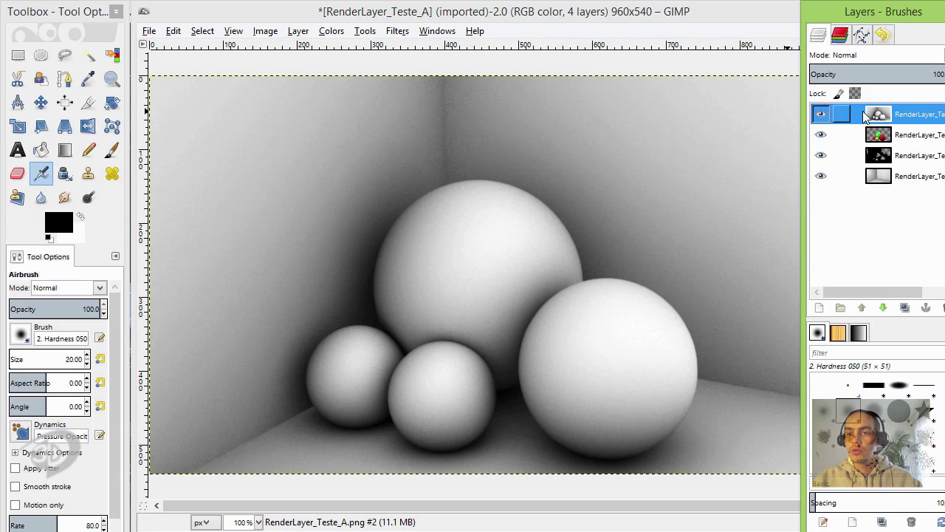
left_click(855, 58)
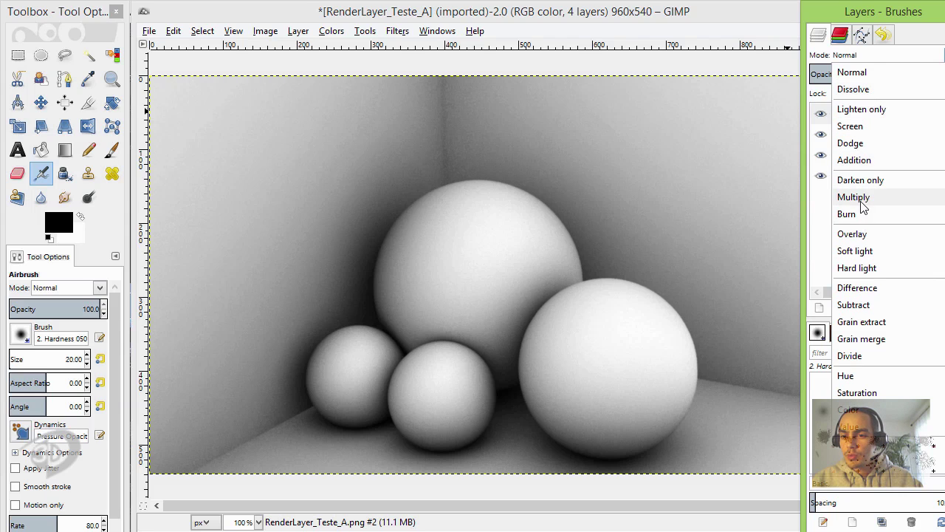
left_click(856, 198)
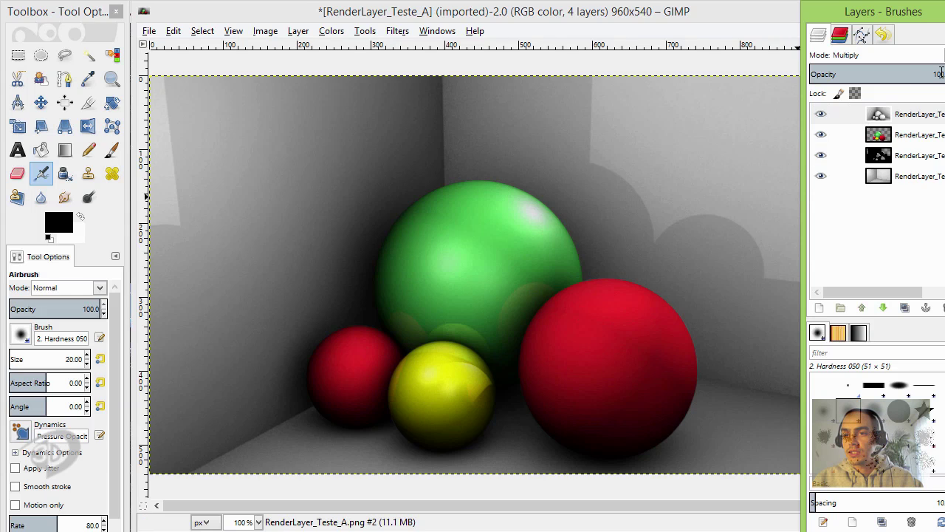
Try reducing the occlusion layer's opacity to about 83%
left_click(910, 75)
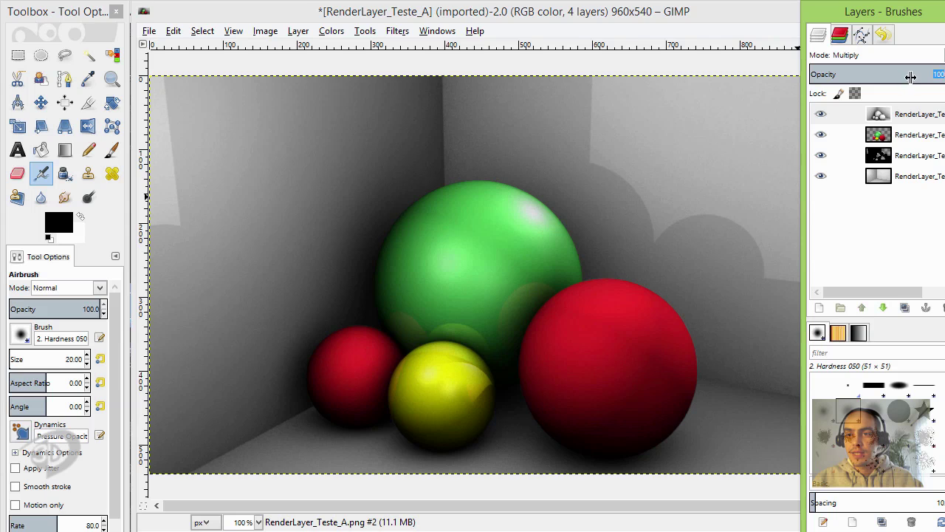
left_click_drag(489, 114, 932, 127)
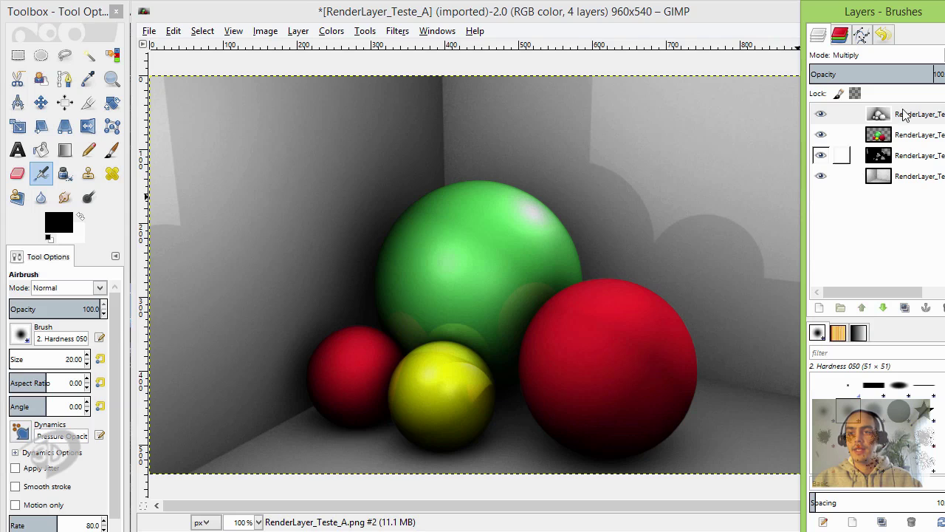
left_click_drag(921, 76, 932, 93)
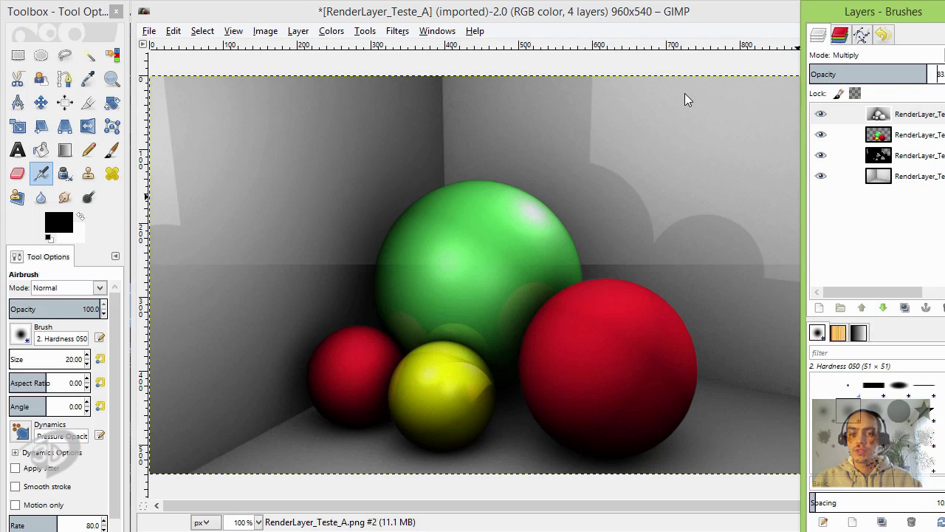
Toggle the occlusion and shadow layers off and on to compare the composite with and without each one
left_click(820, 114)
left_click(820, 115)
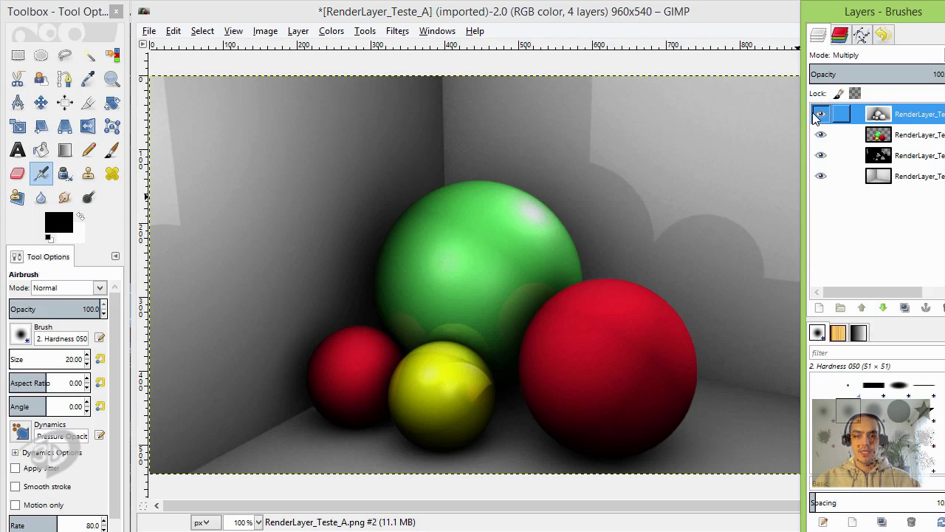
left_click(819, 115)
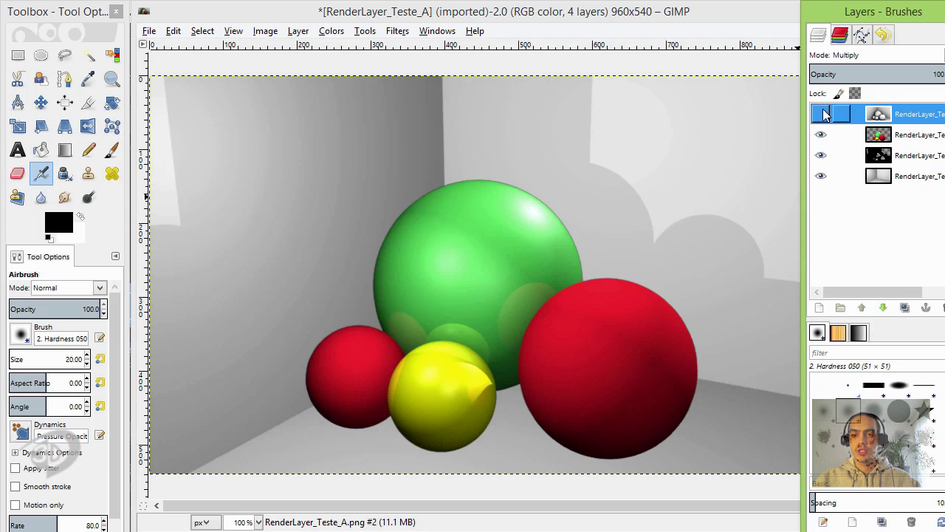
left_click(822, 116)
left_click(820, 115)
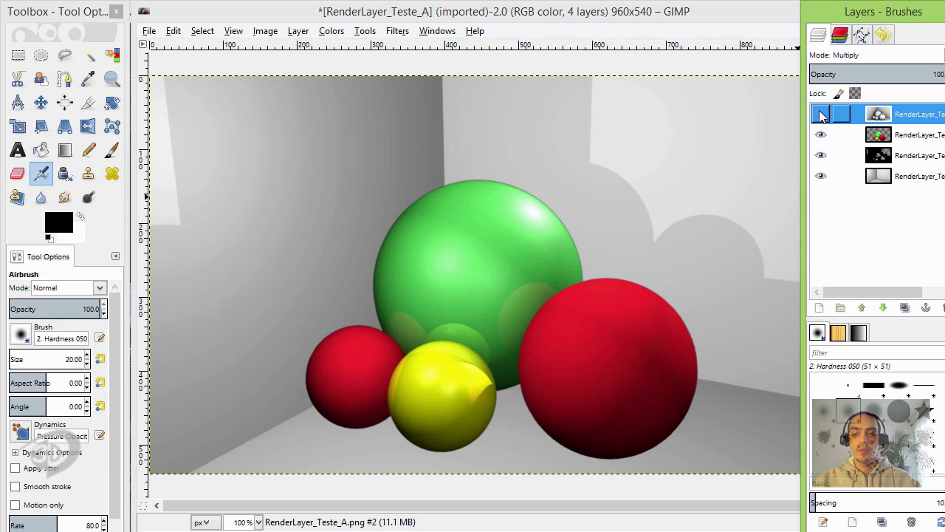
left_click(820, 155)
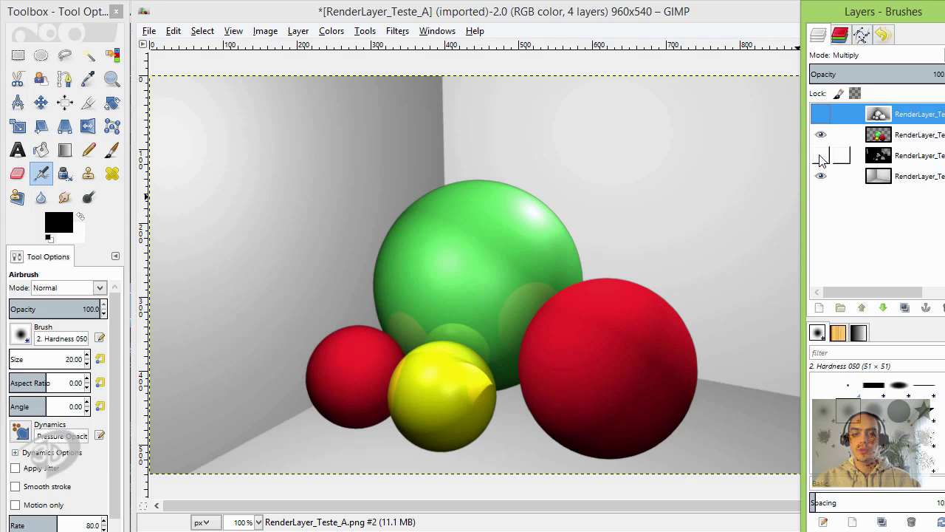
left_click(820, 155)
left_click(820, 115)
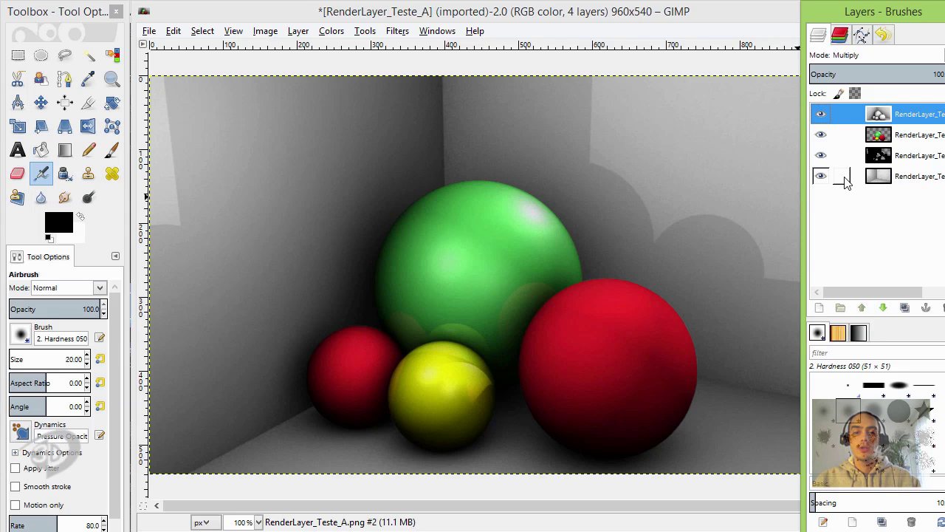
Recolor the spheres layer with Hue-Saturation, setting the hue to -170 for all colors
left_click(885, 139)
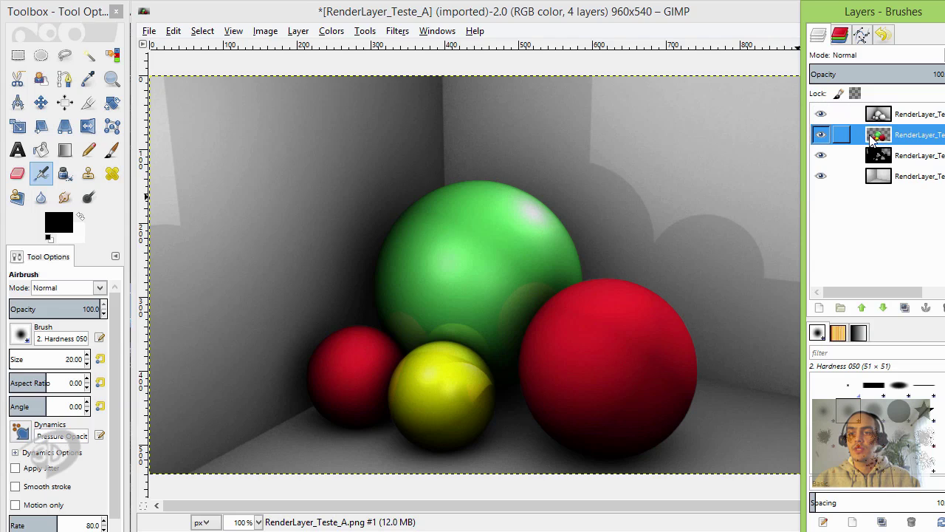
right_click(872, 140)
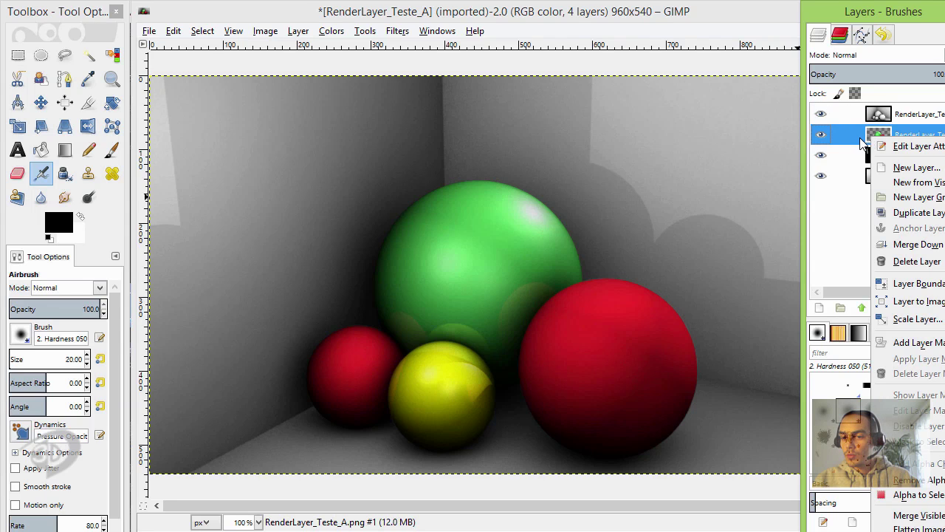
left_click(831, 246)
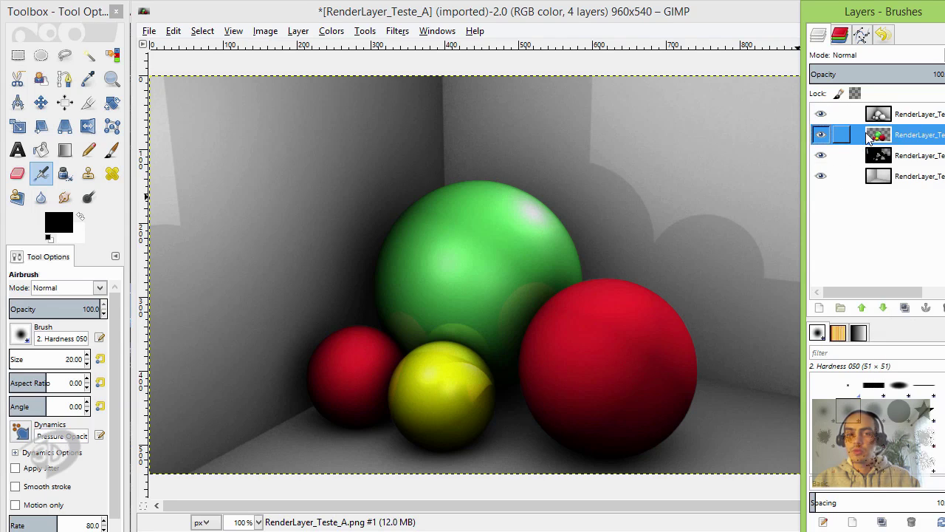
left_click(330, 30)
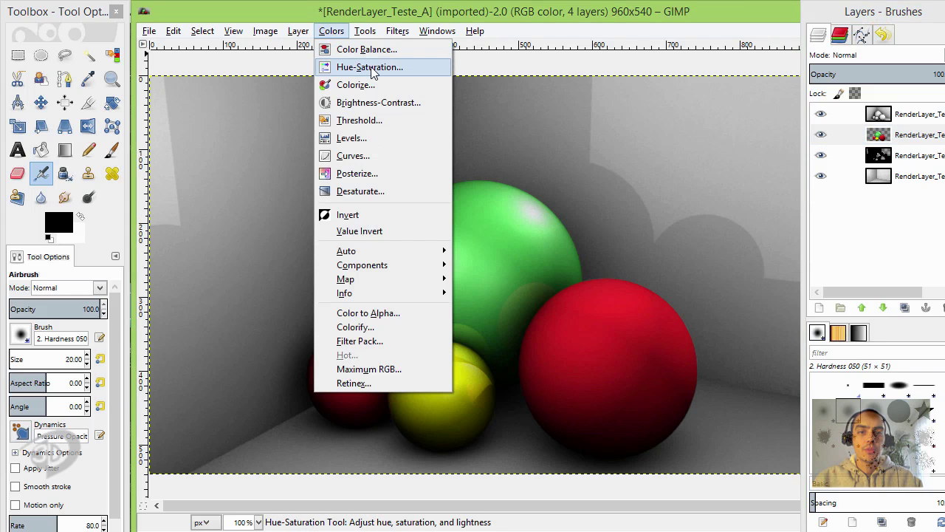
left_click(373, 68)
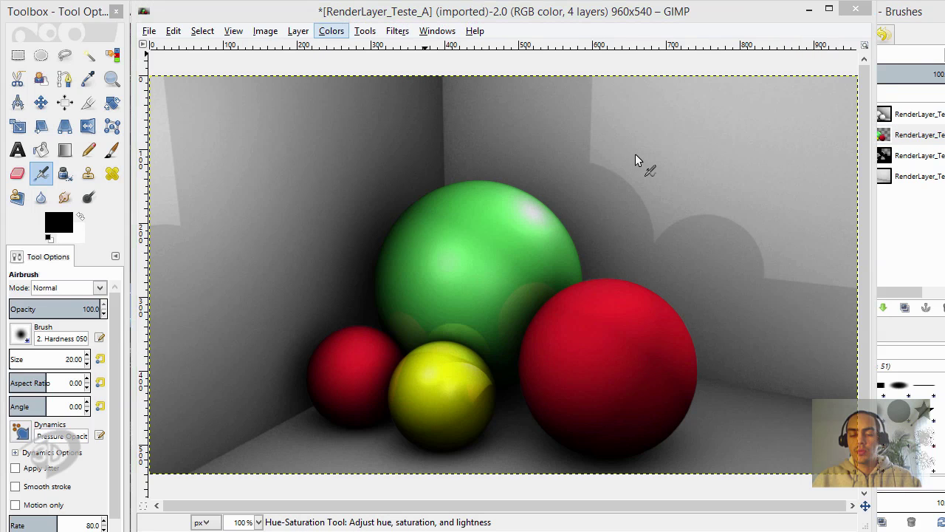
left_click_drag(662, 34, 702, 13)
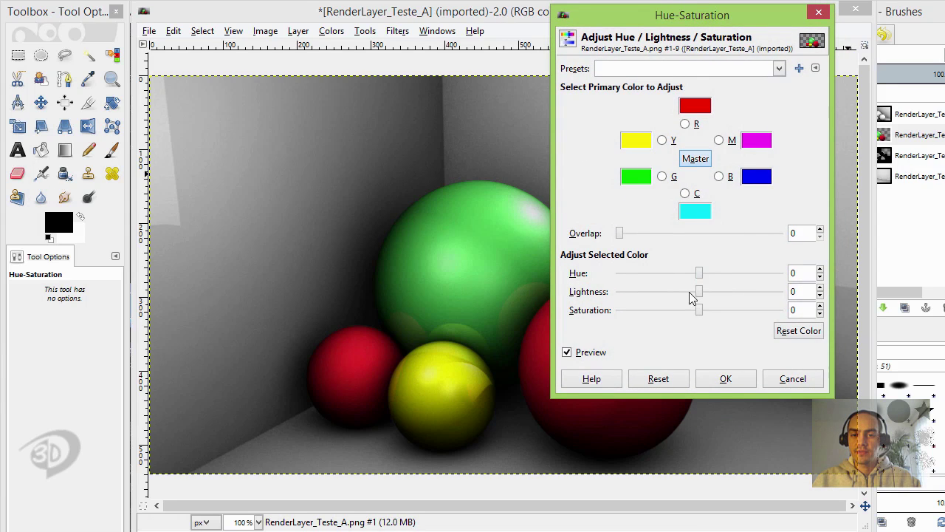
left_click_drag(700, 273, 626, 277)
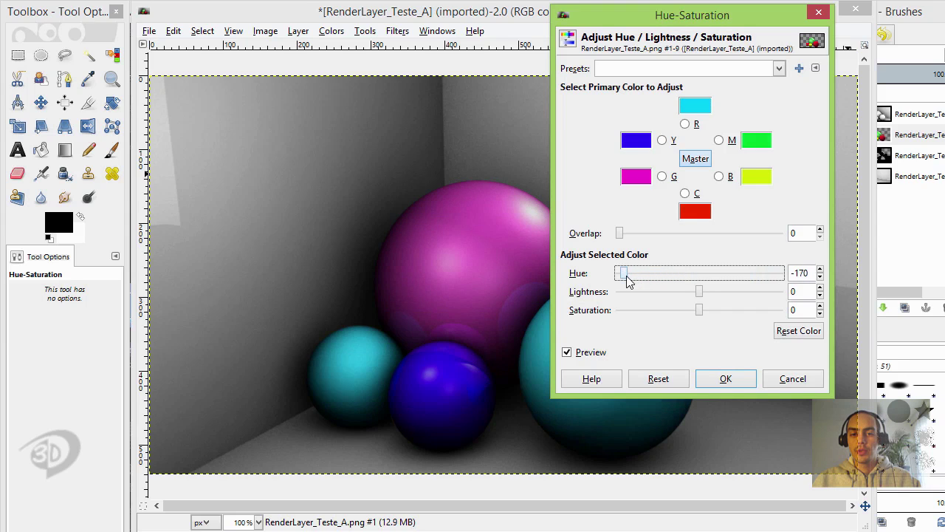
left_click(727, 379)
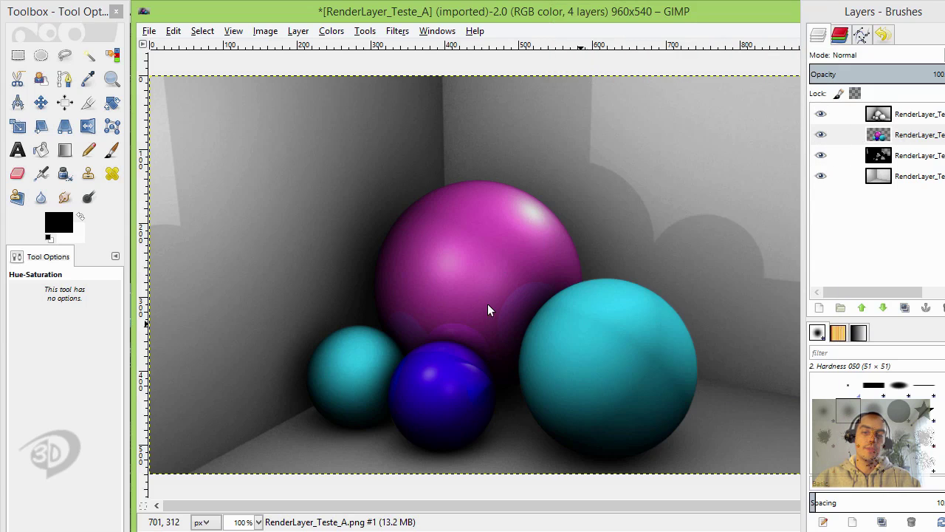
Hide and show the spheres, occlusion and shadow layers to examine what each contributes to the recolored composite
left_click(821, 134)
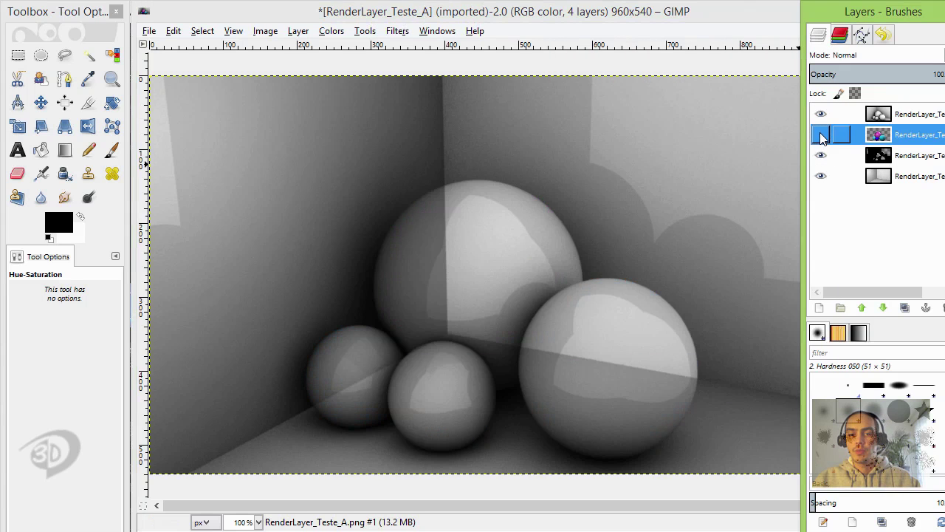
left_click(821, 134)
left_click(820, 114)
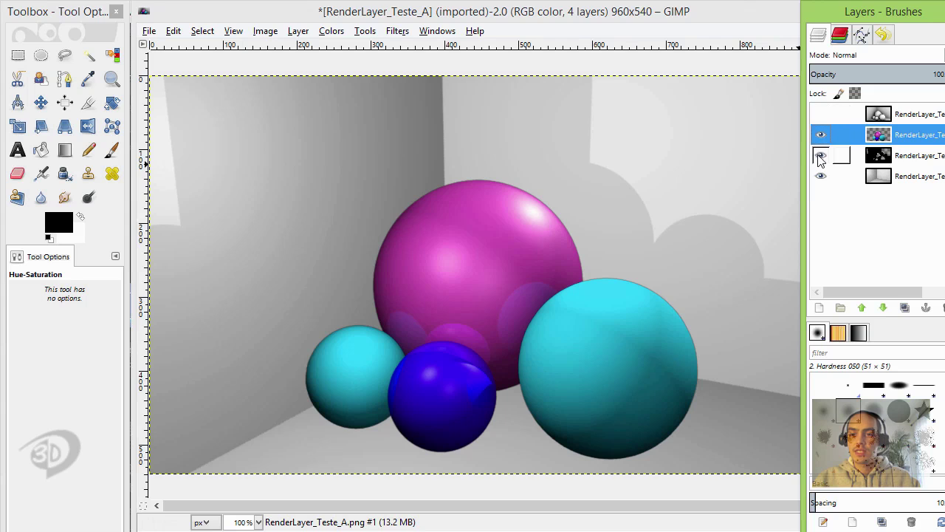
left_click(821, 155)
left_click(821, 115)
left_click(820, 155)
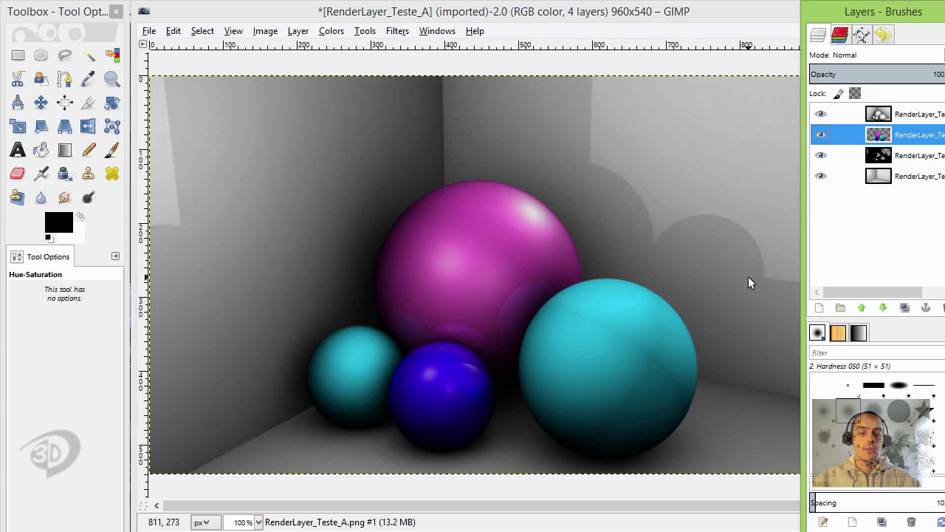
Apply a Gaussian Blur to the occlusion layer with a 5.0 px horizontal and vertical radius using the RLE method
left_click(913, 114)
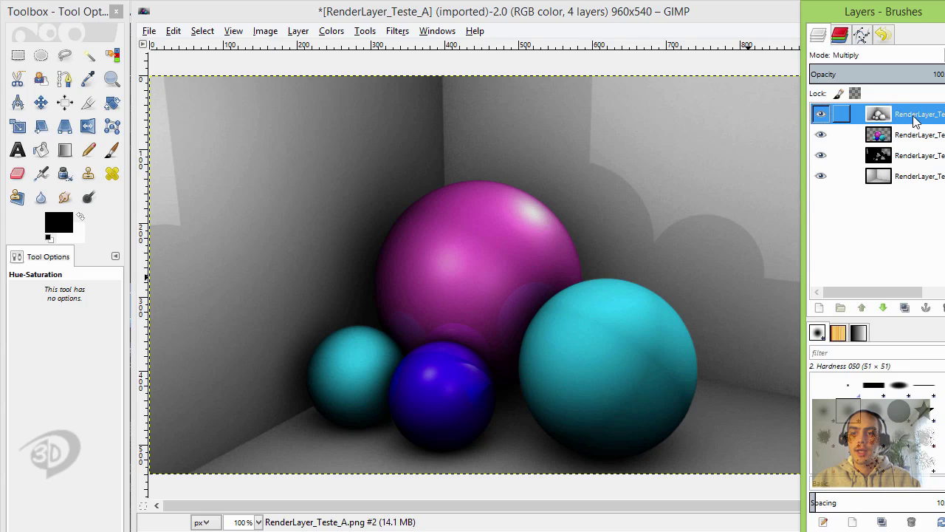
left_click(265, 30)
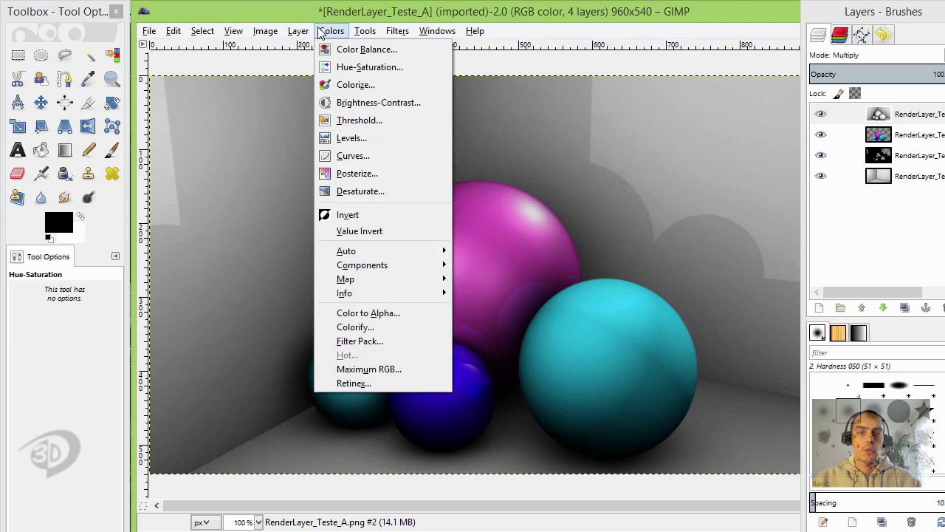
mouse_move(303, 33)
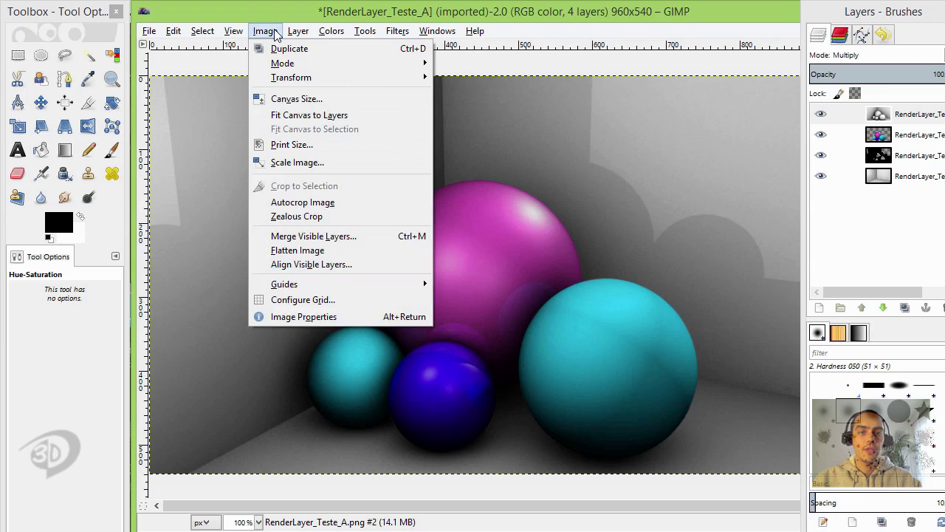
left_click(233, 31)
left_click(264, 31)
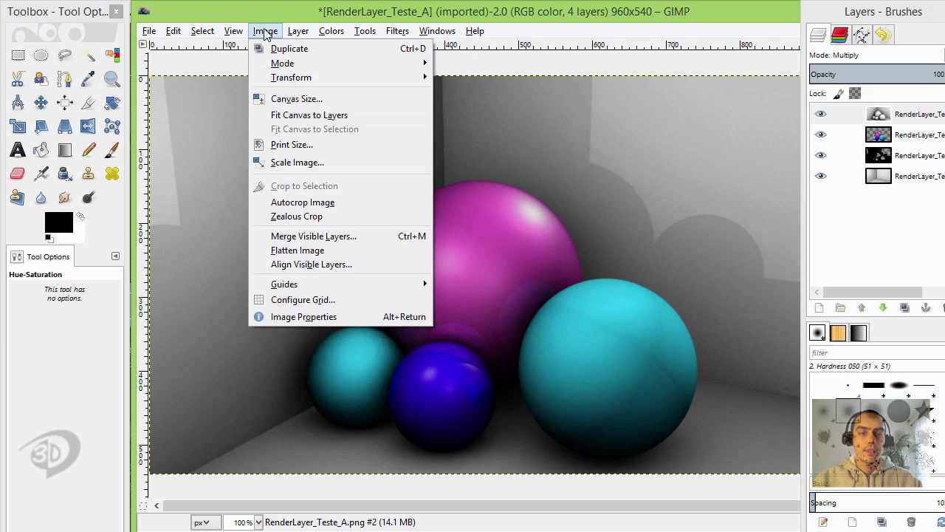
mouse_move(238, 35)
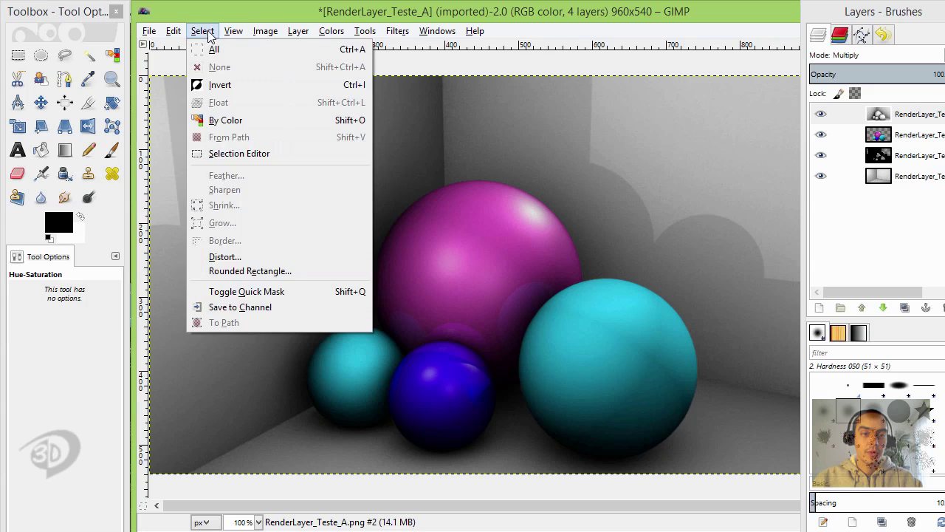
left_click(323, 34)
left_click(207, 34)
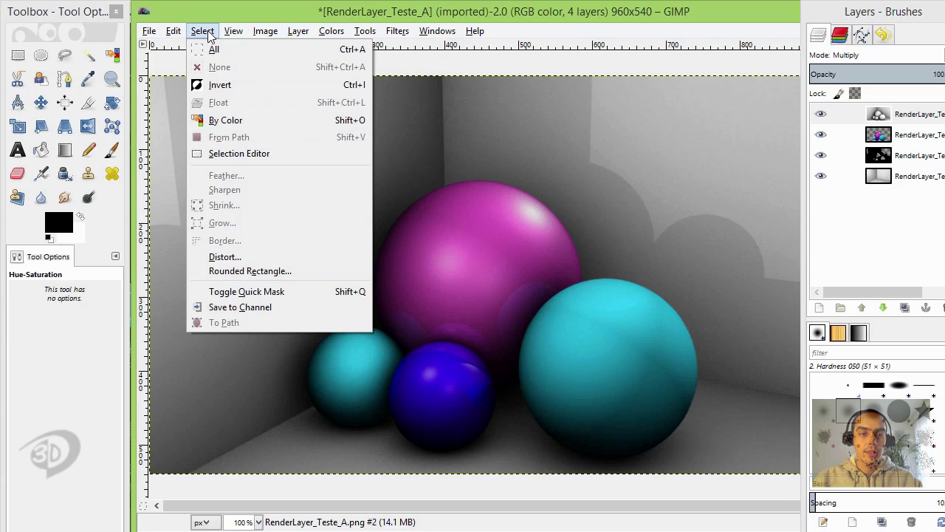
left_click(210, 34)
left_click(235, 33)
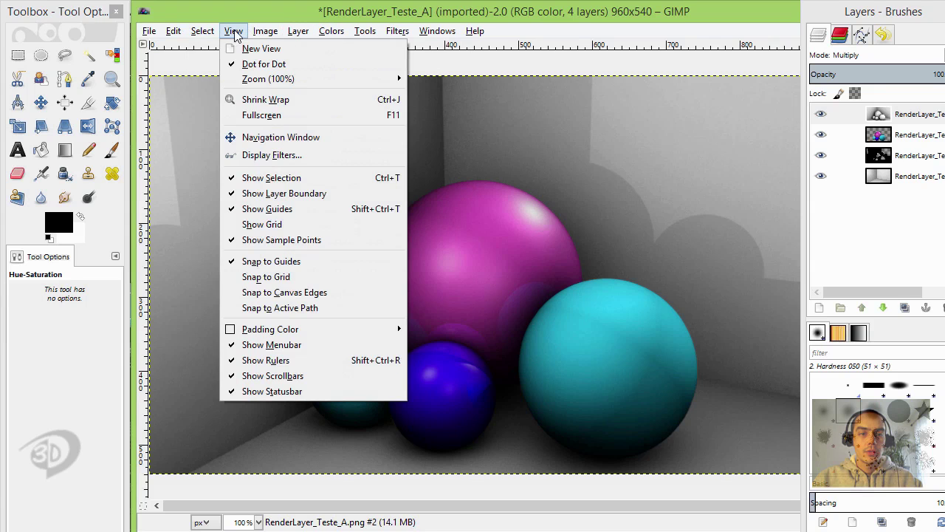
mouse_move(264, 31)
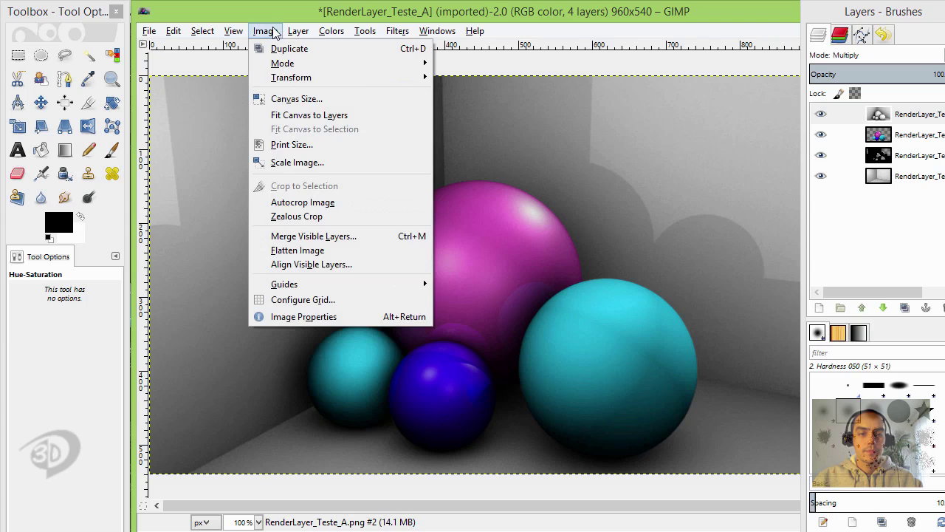
mouse_move(299, 31)
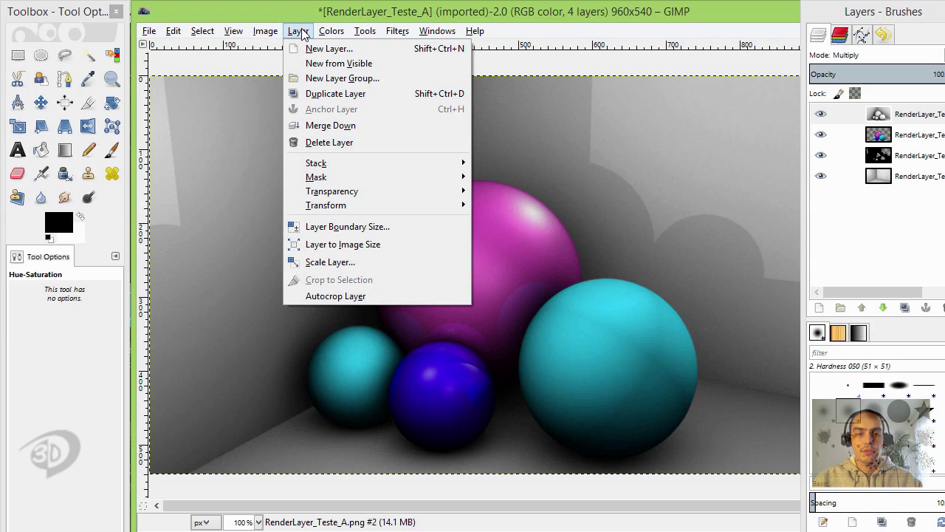
mouse_move(328, 33)
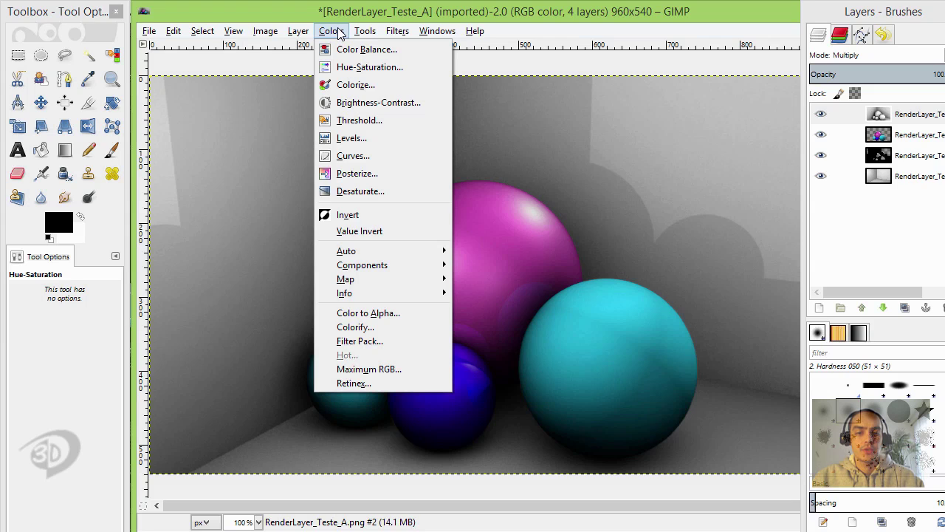
mouse_move(360, 35)
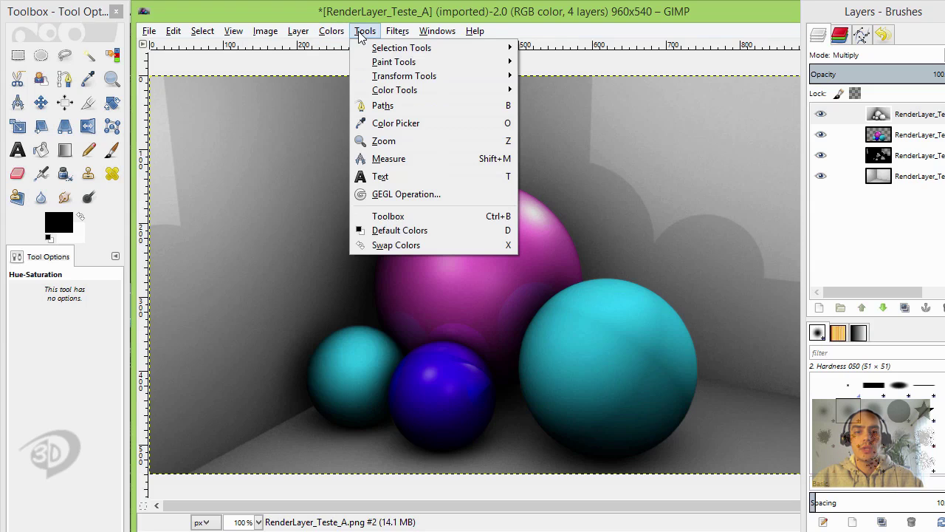
mouse_move(399, 37)
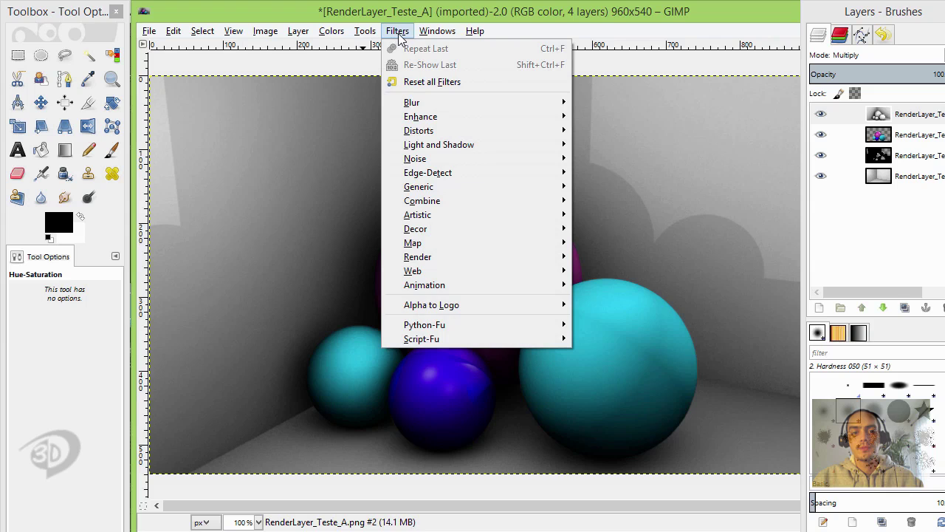
mouse_move(519, 103)
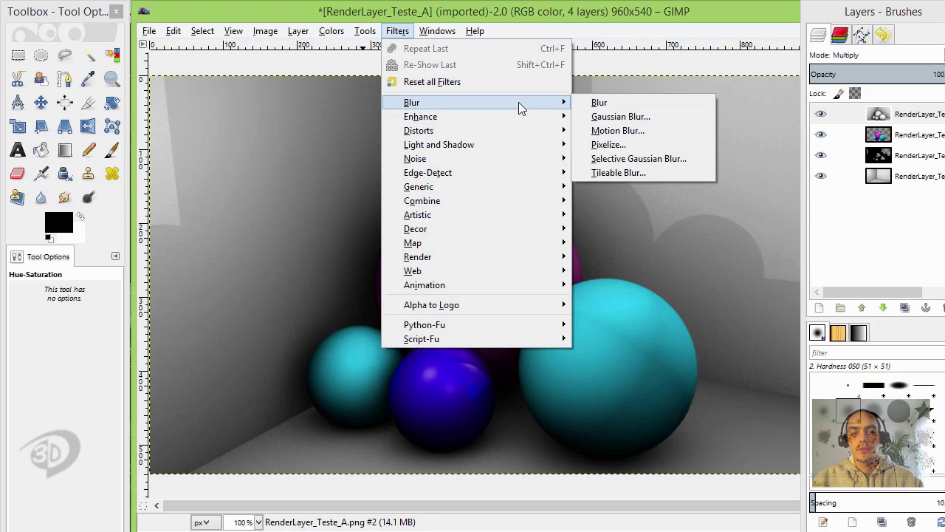
left_click(633, 118)
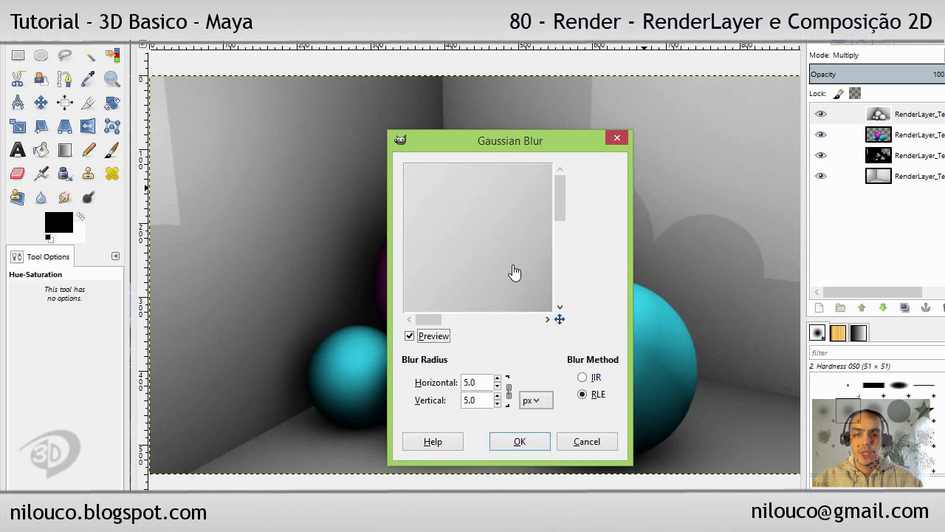
left_click(519, 442)
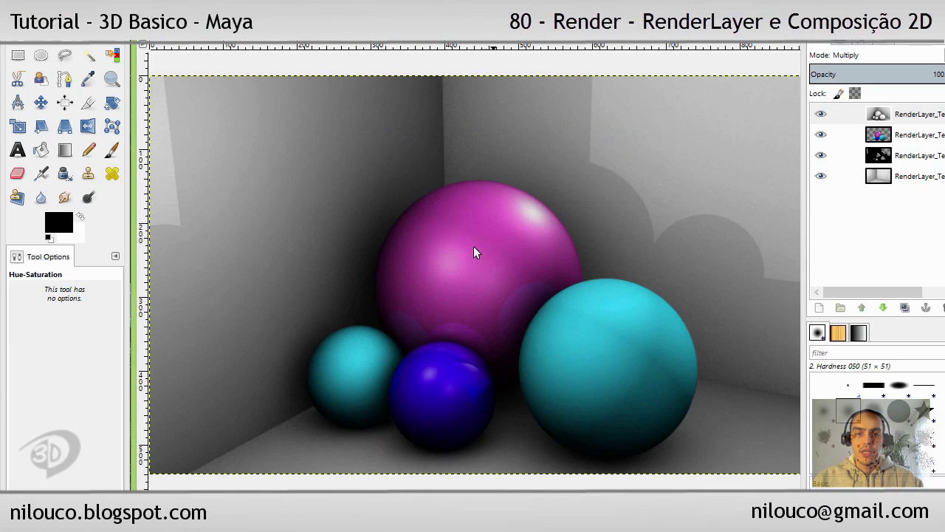